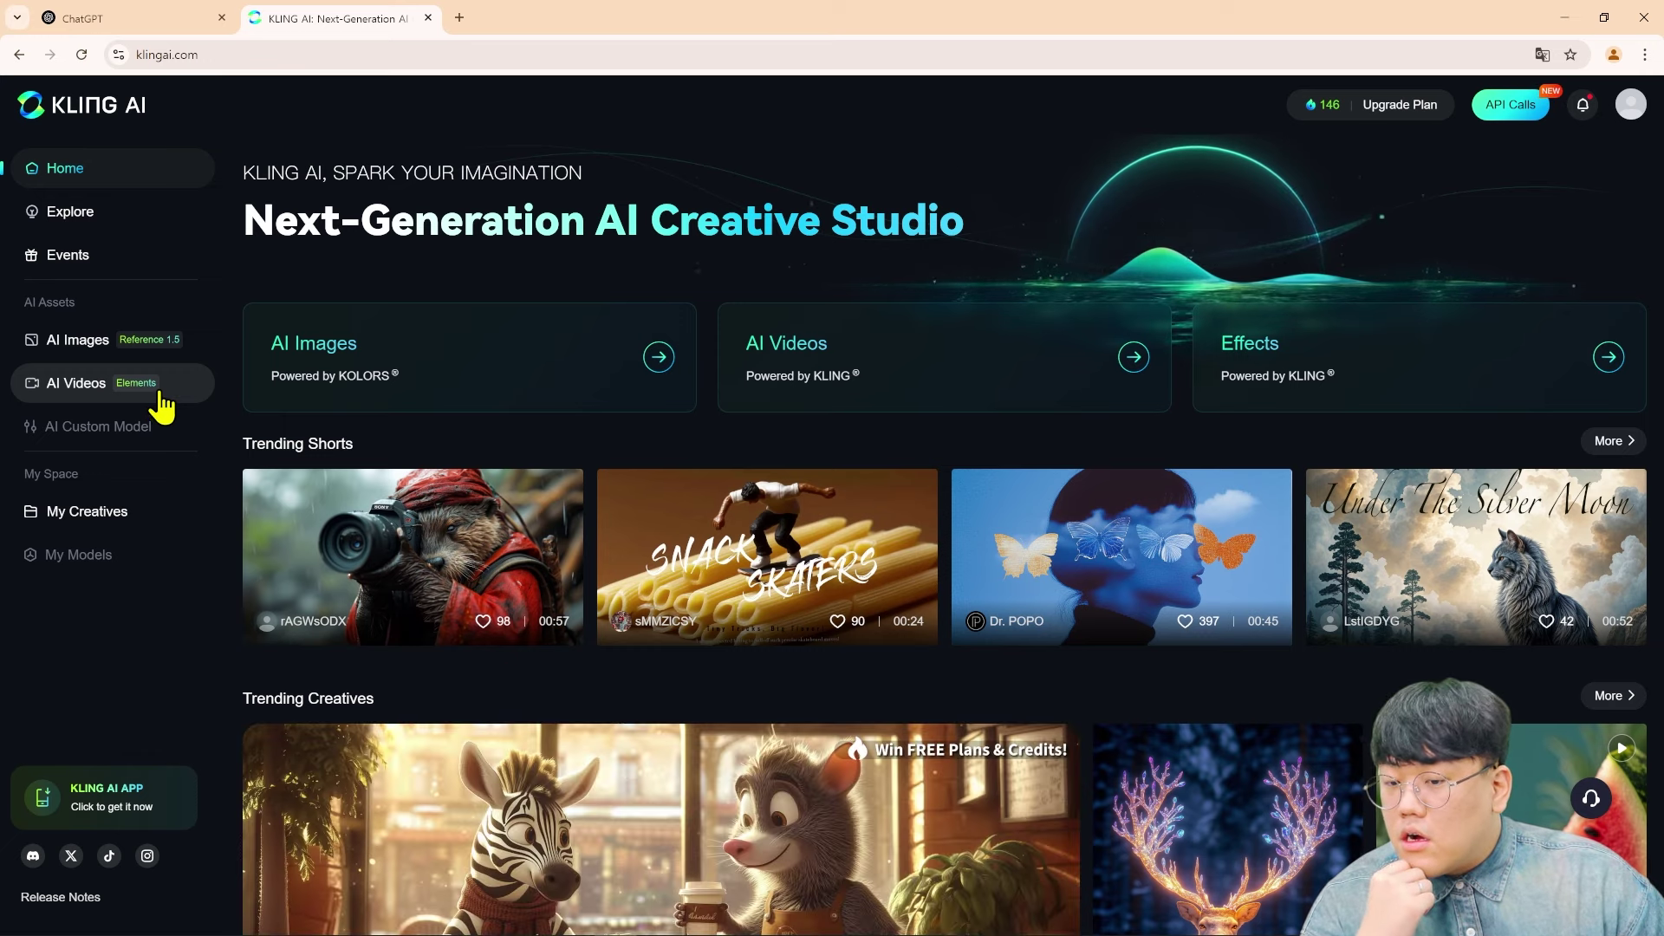
# Step: Open the AI Images generator and choose KOLORS 1.5 as the image model
pyautogui.click(167, 342)
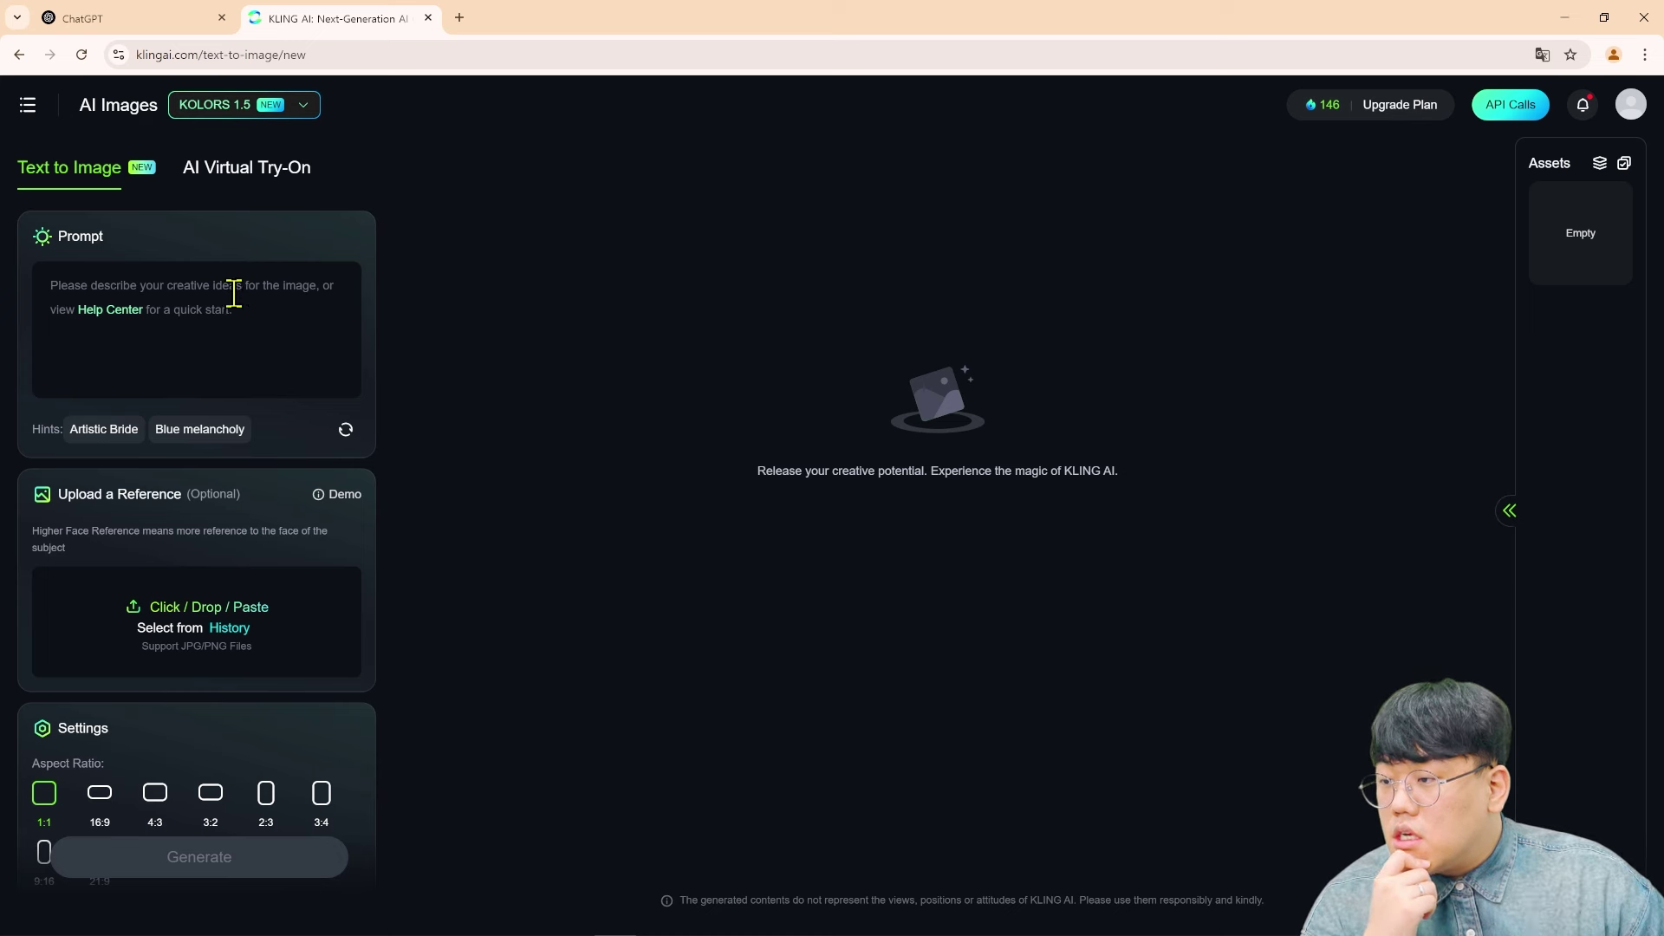
pyautogui.scroll(-3, 231, 289)
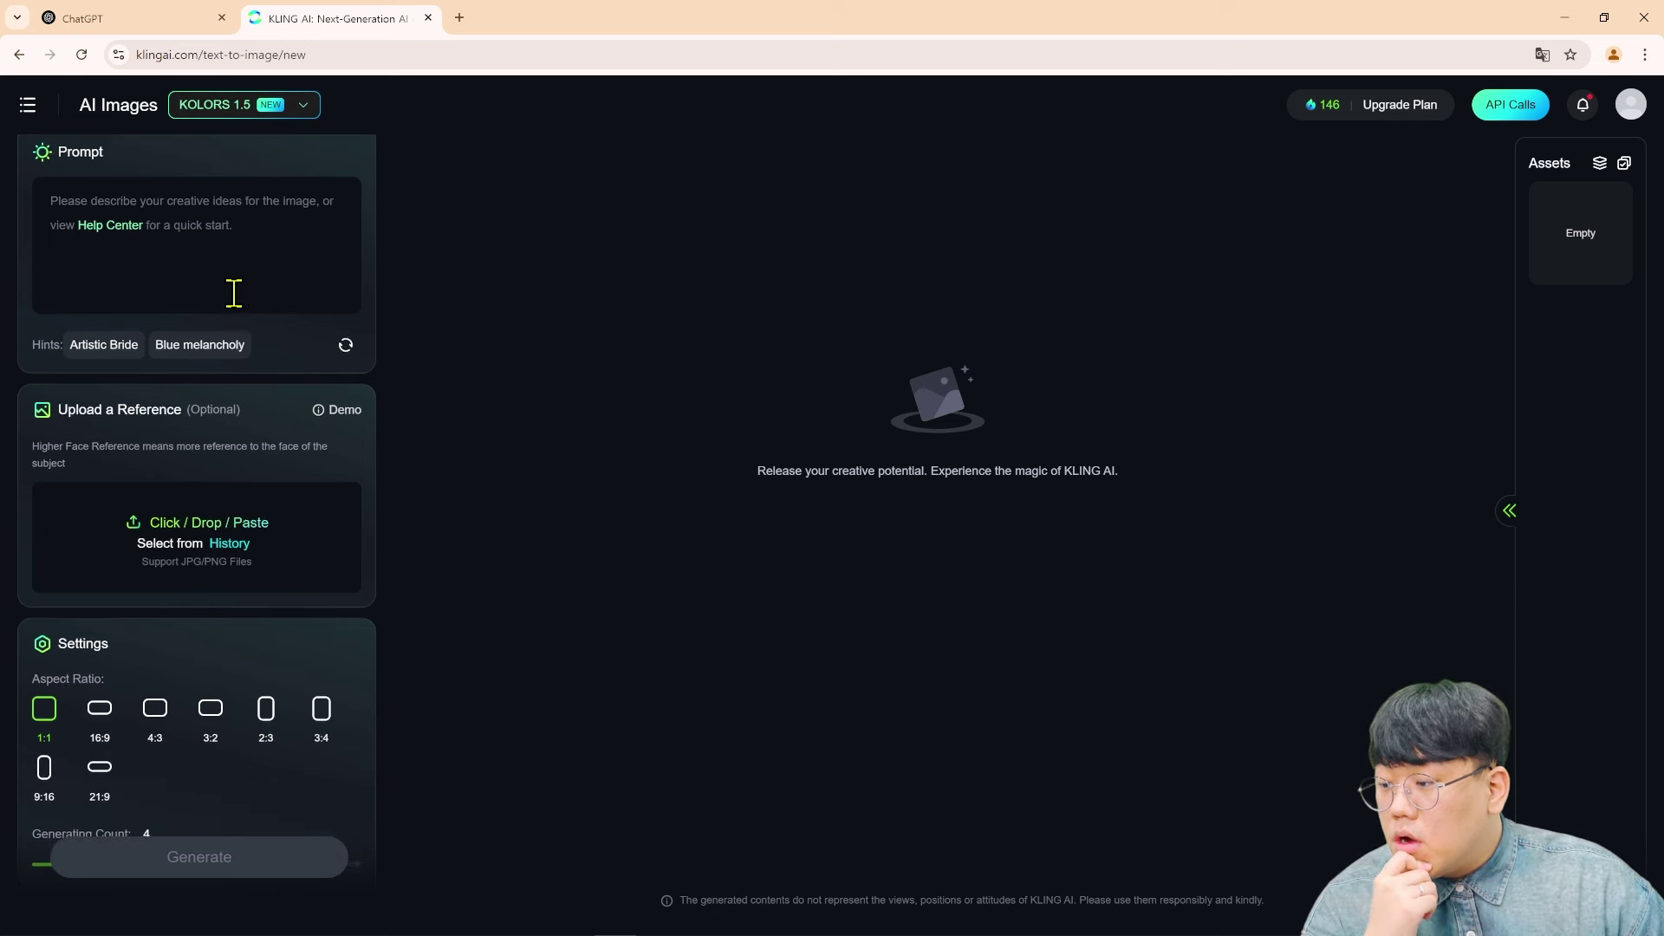
pyautogui.scroll(3, 234, 299)
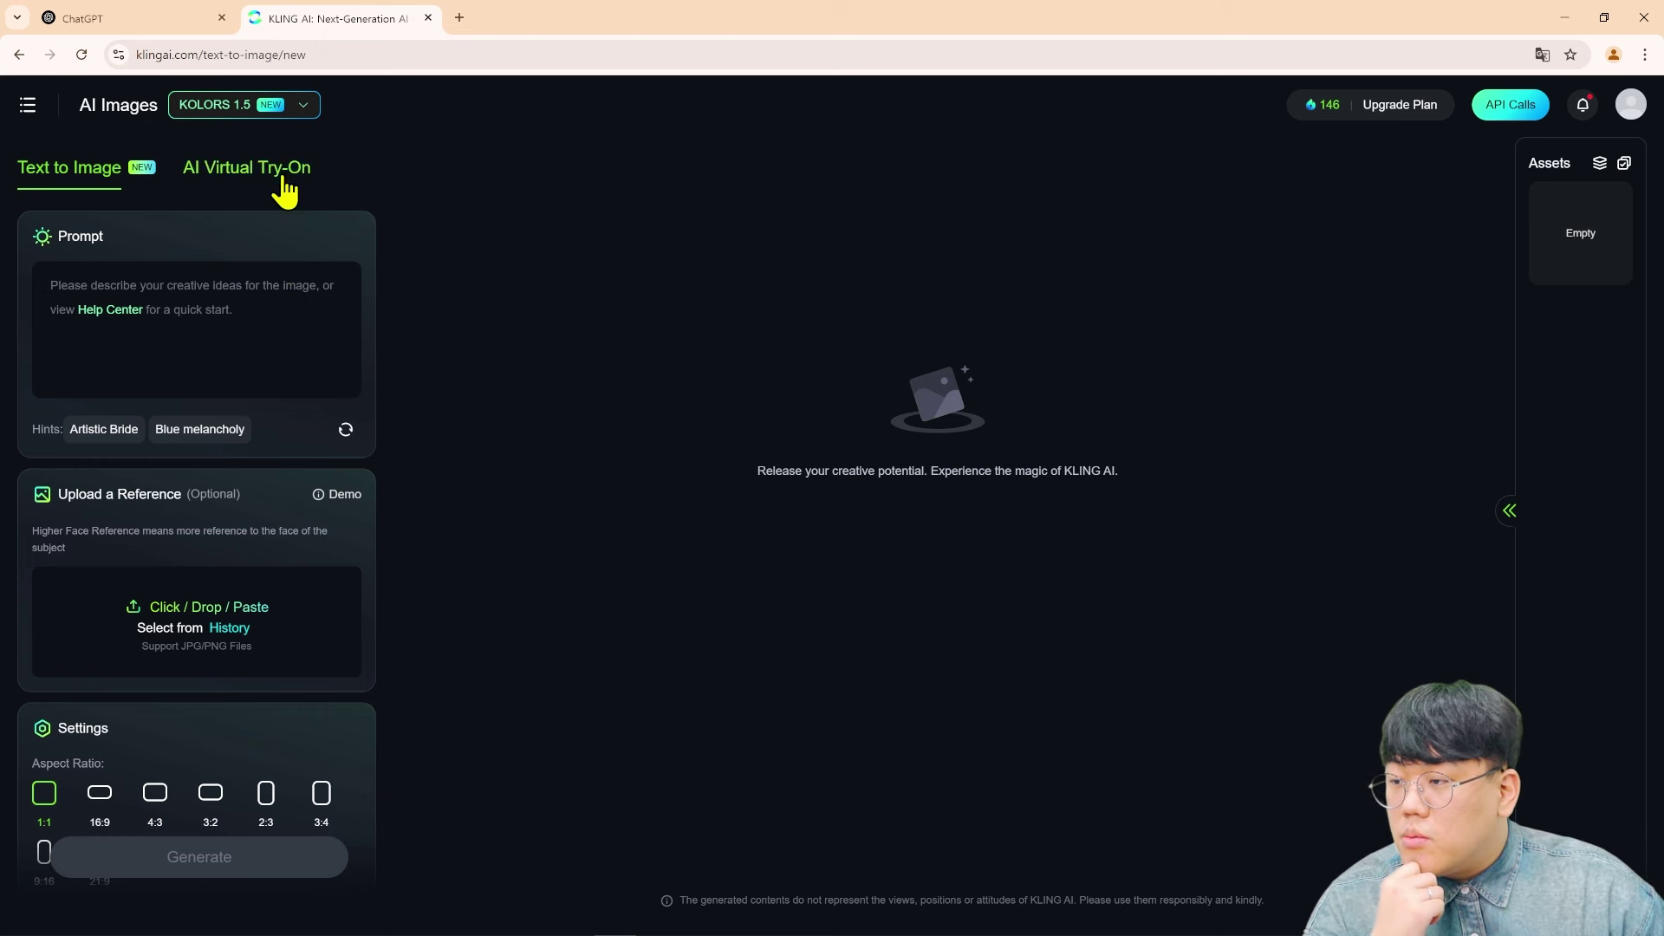
pyautogui.click(289, 108)
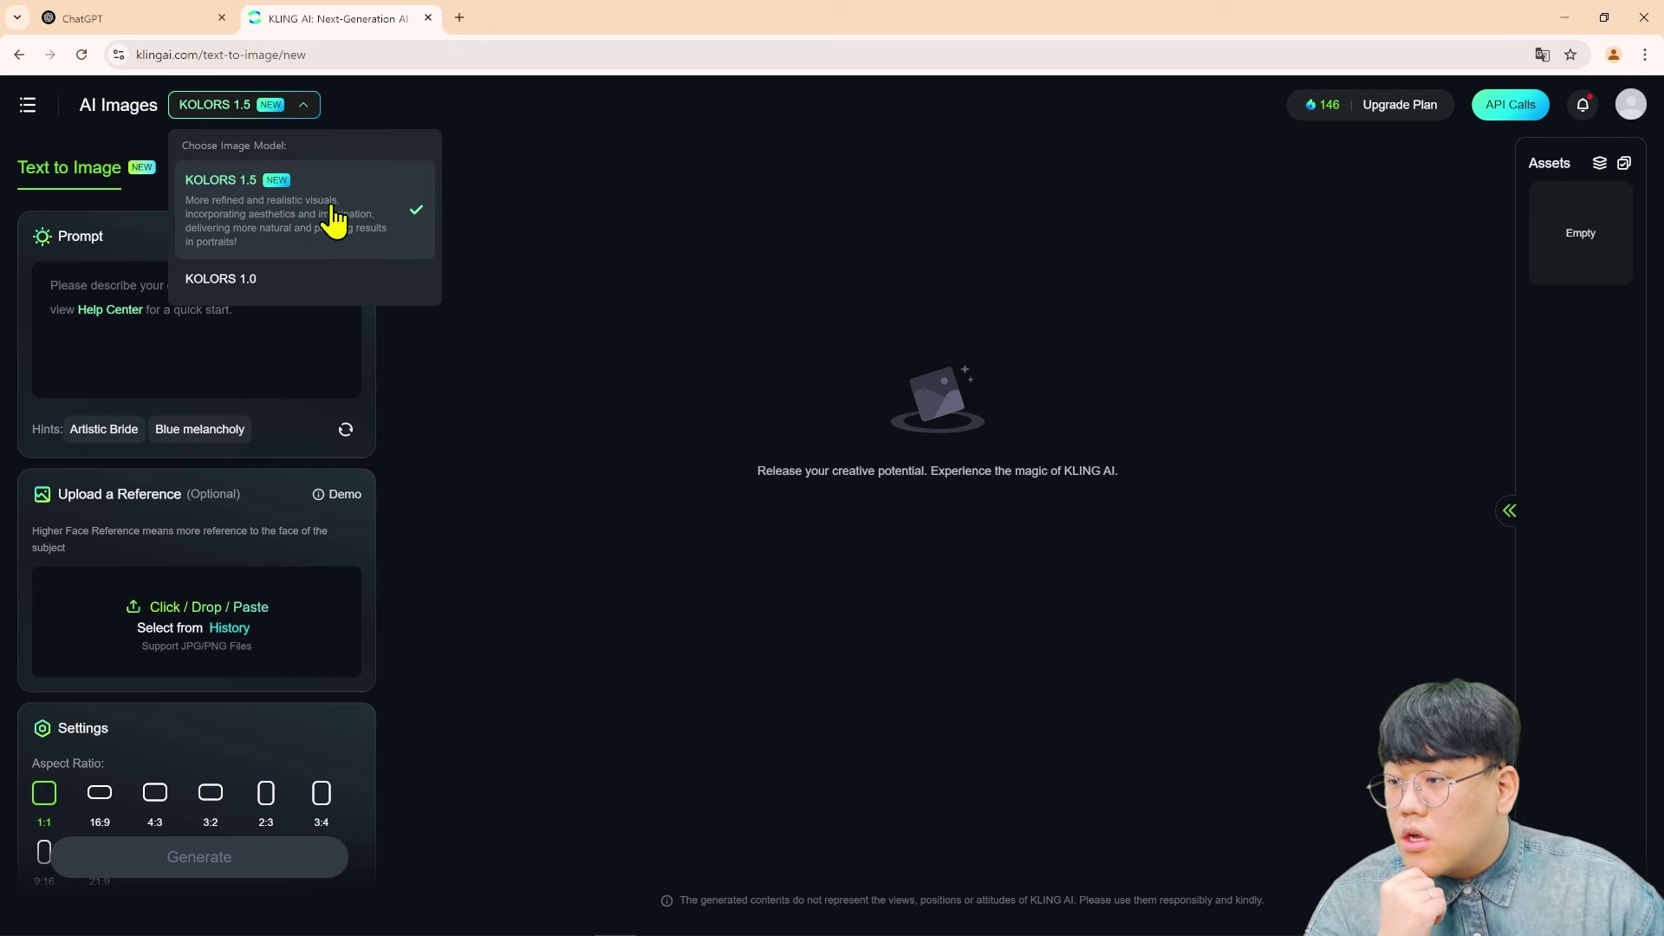
pyautogui.click(367, 233)
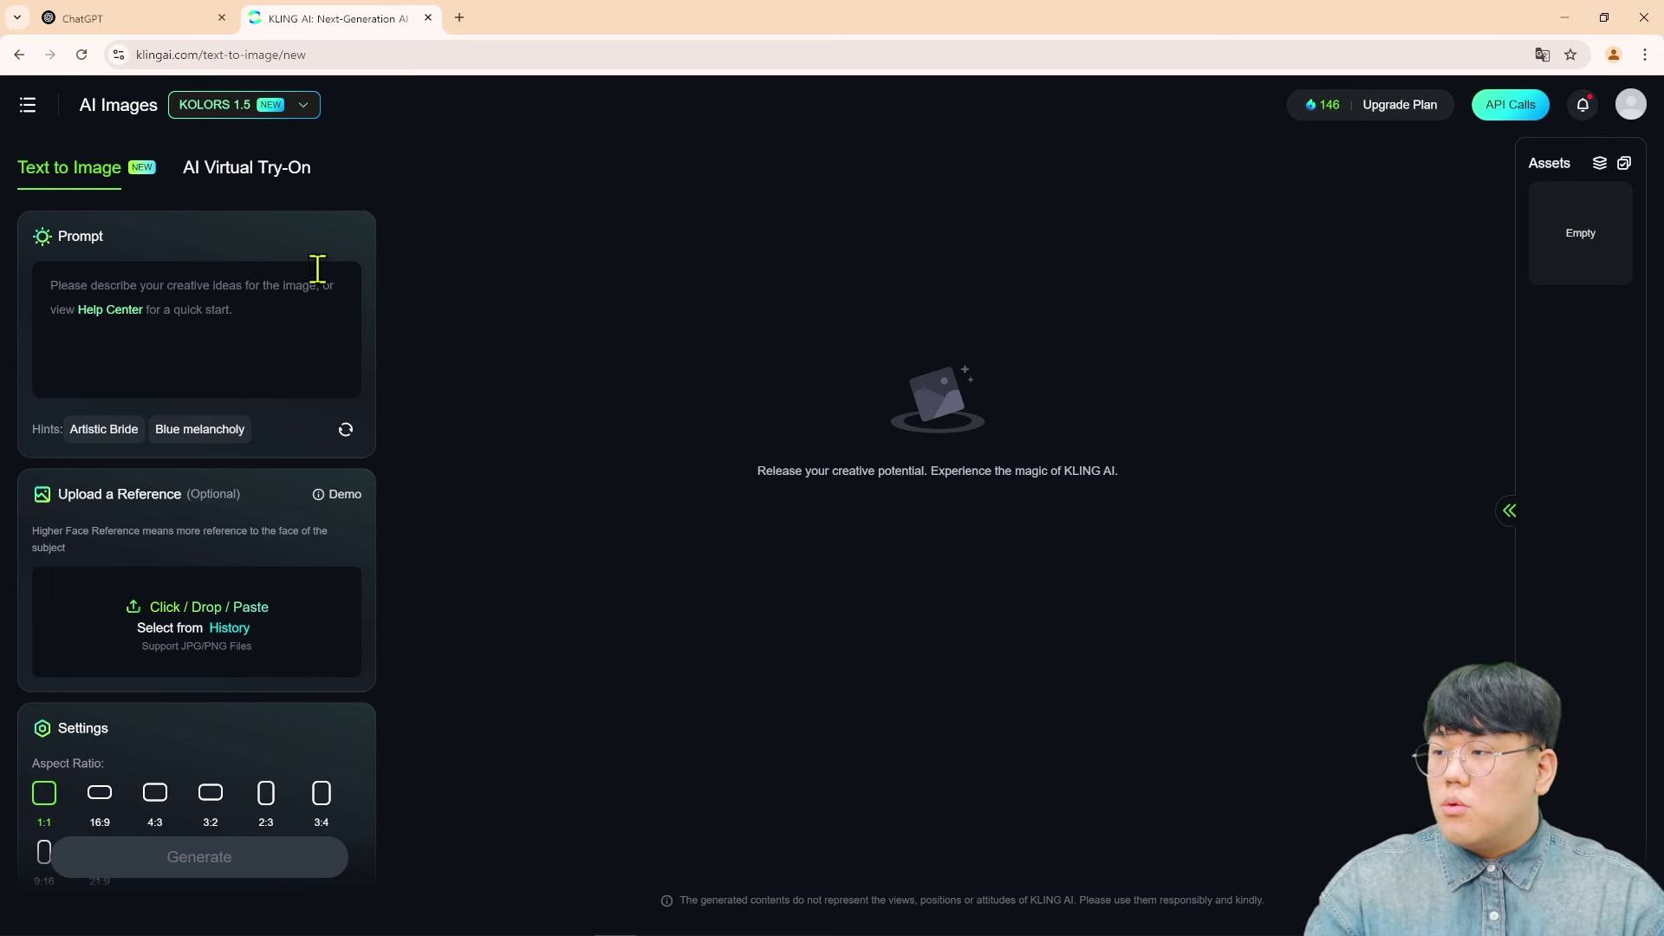
# Step: Switch to ChatGPT and ask "3월에 인기있을만한 제품이 무엇이 있을까?"
pyautogui.hotkey('ctrl', 'shift', 'Tab')
pyautogui.write('3월에 인기있을만한 제')
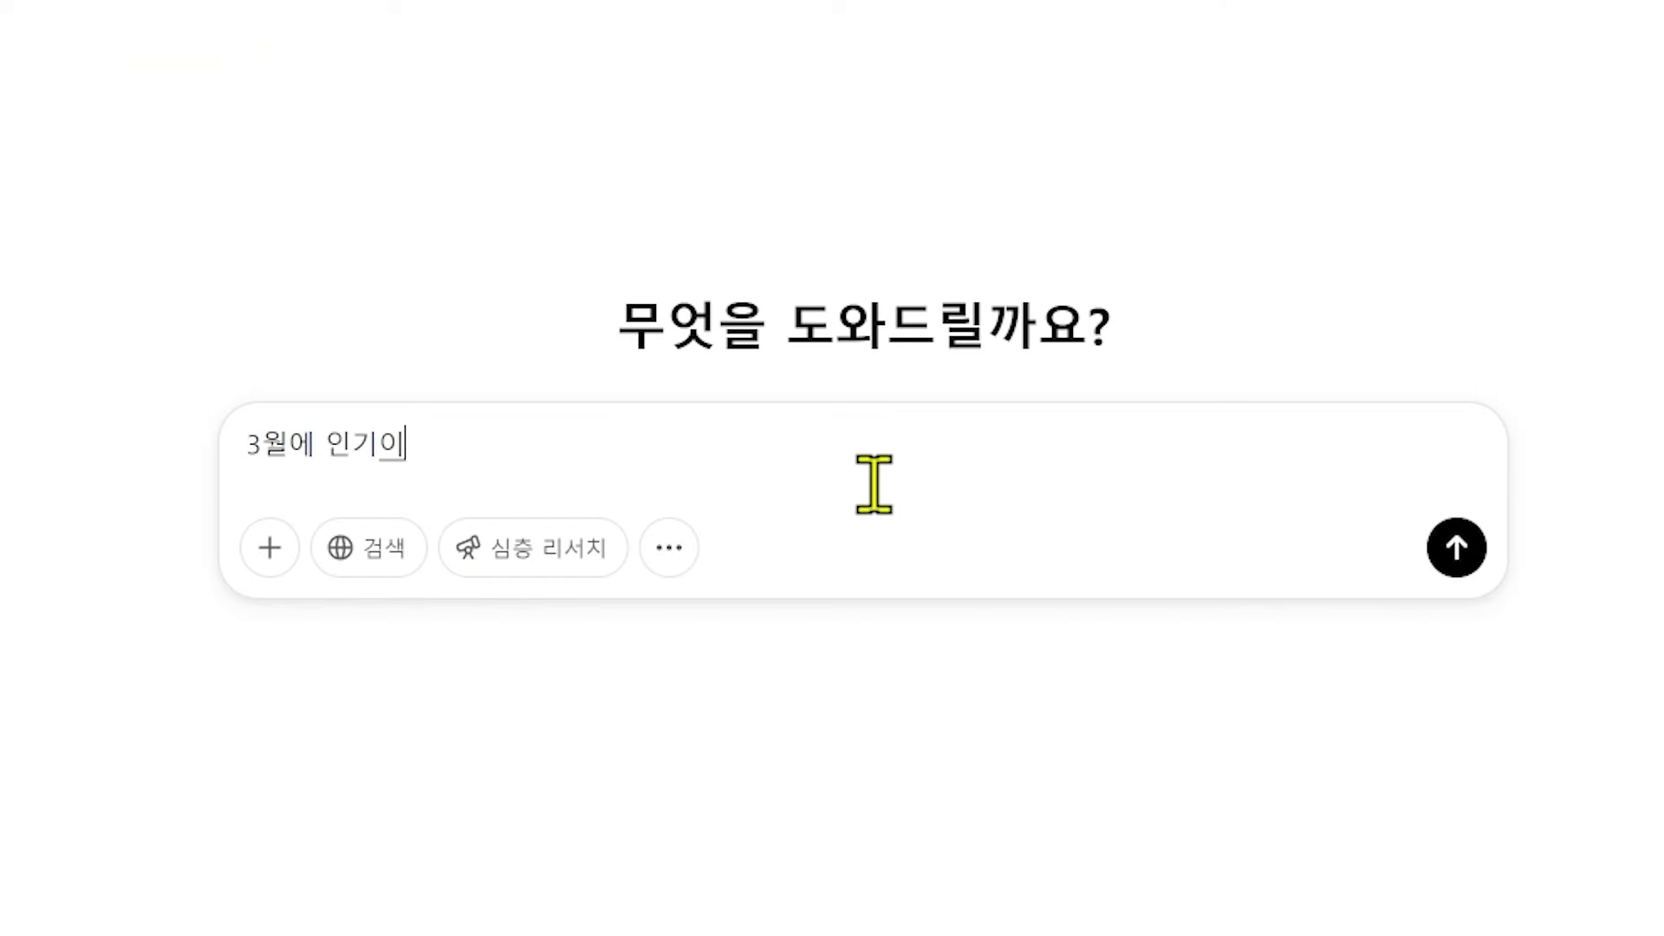
pyautogui.write('품이 ')
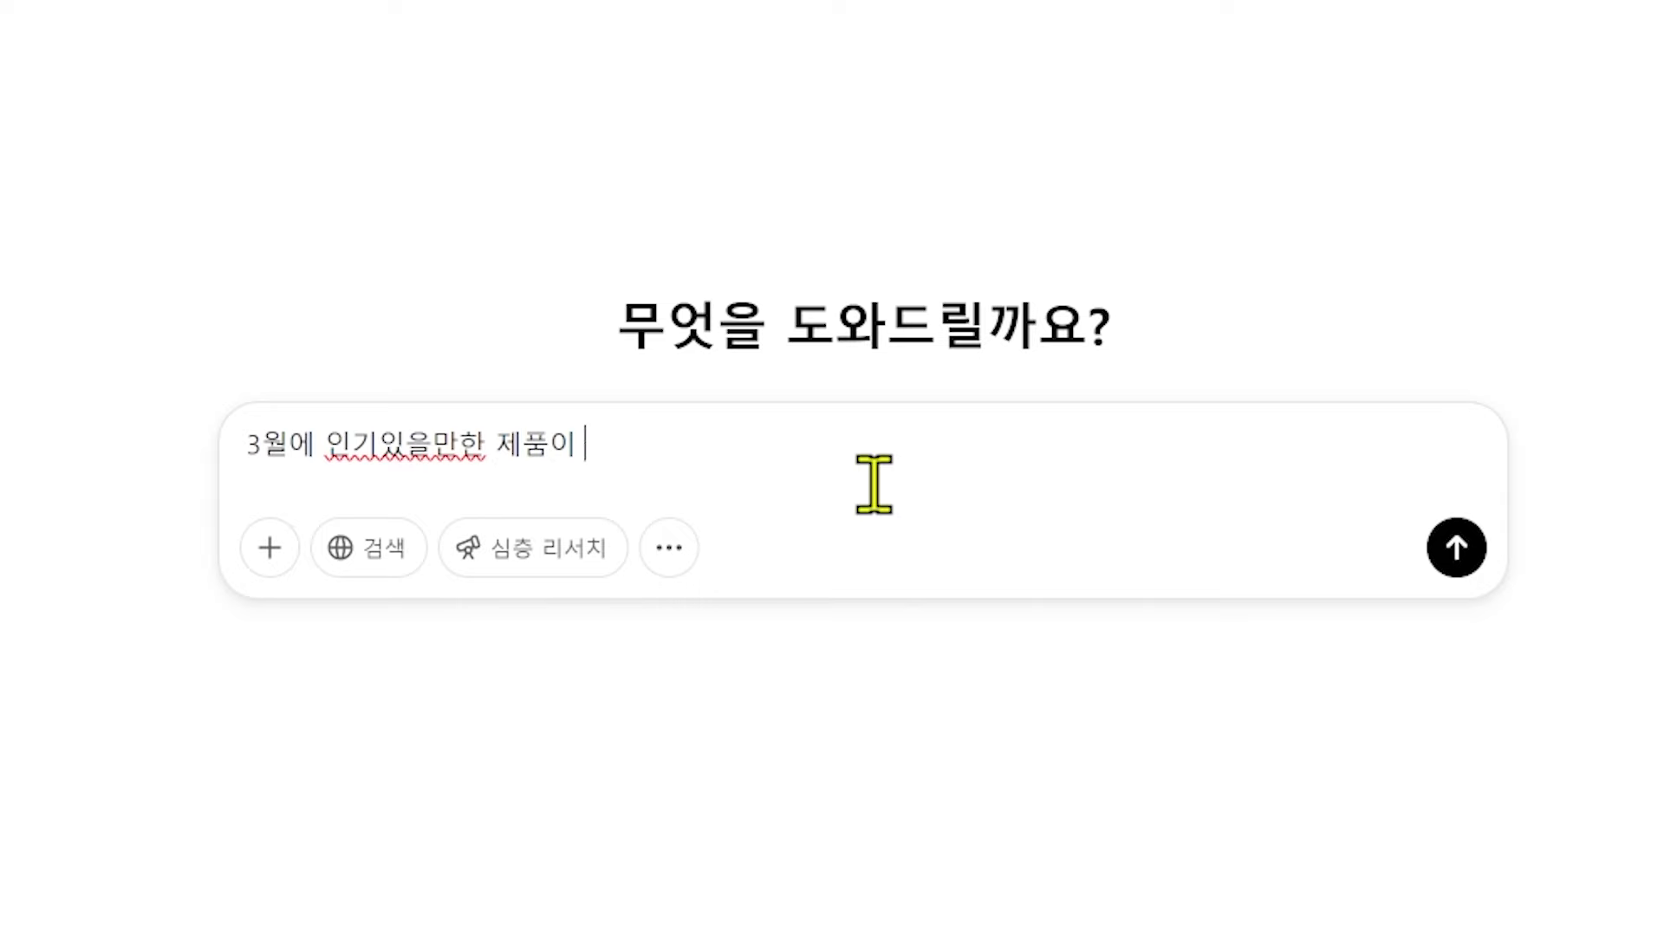
pyautogui.write('무어')
pyautogui.press('BackSpace')
pyautogui.press('BackSpace')
pyautogui.write('ㅓㅅㅓㅅ이이')
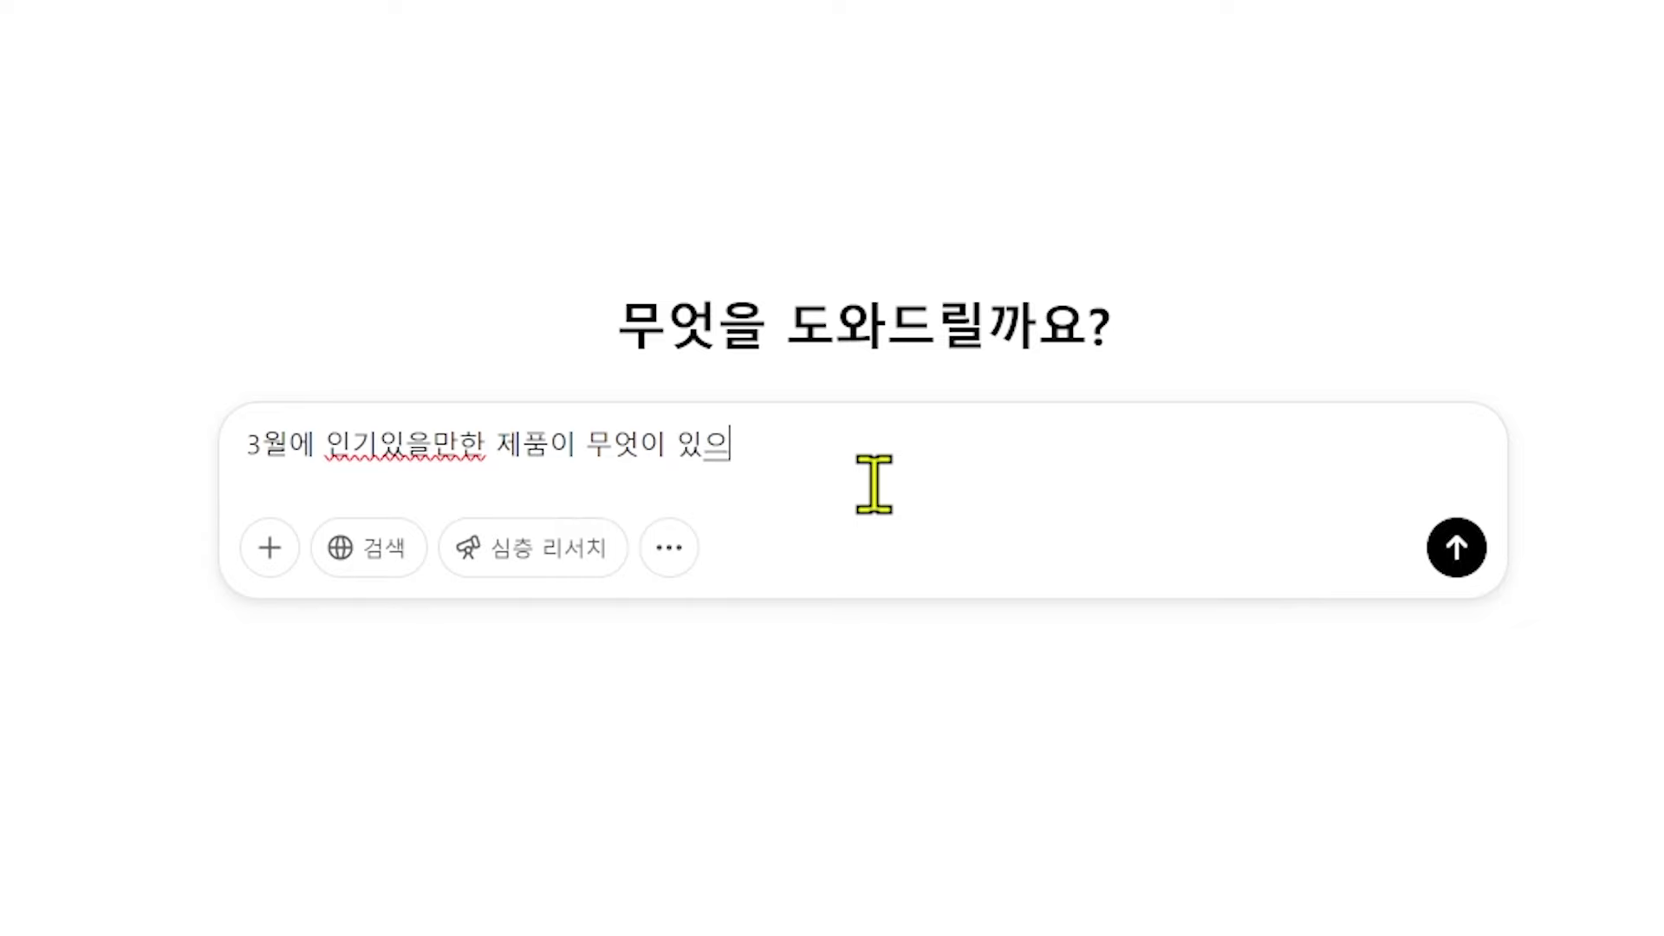
pyautogui.press('BackSpace')
pyautogui.write('ㄹ까?')
pyautogui.press('Return')
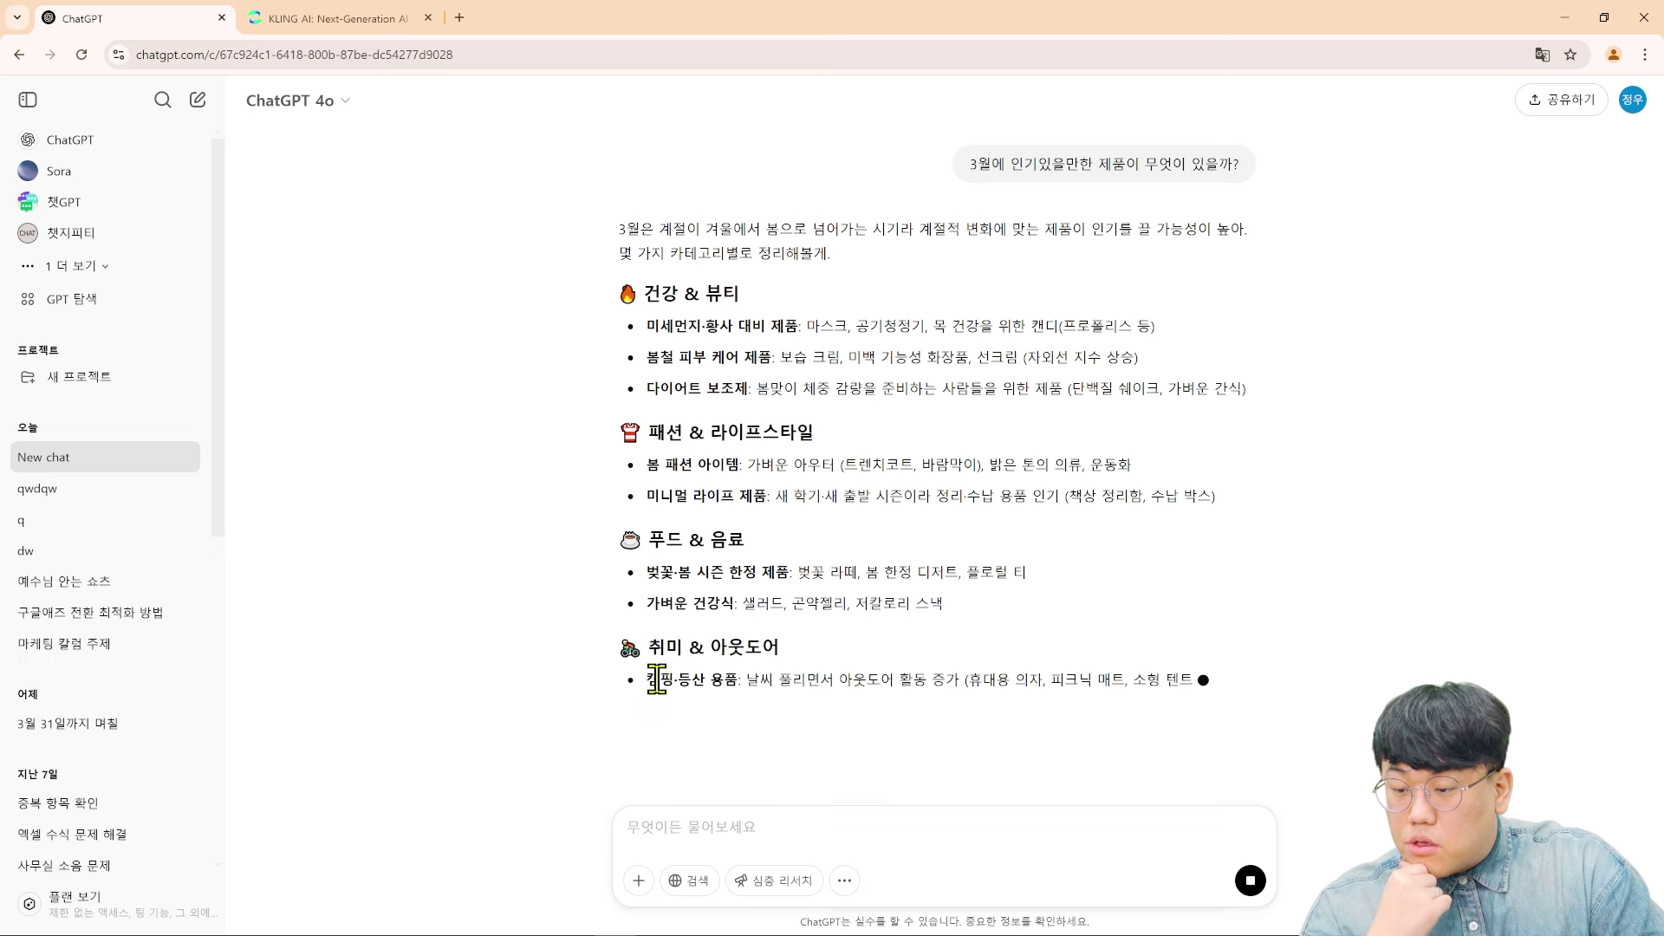
# Step: Stop the running answer and send "캠핑/등산용품으로 상세페이지를 만드려고 해. 상세페이지에 어떤 이미지들이 들어가면 좋을지 순서대로 제시해줘"
pyautogui.moveTo(648, 679); pyautogui.dragTo(1312, 698)
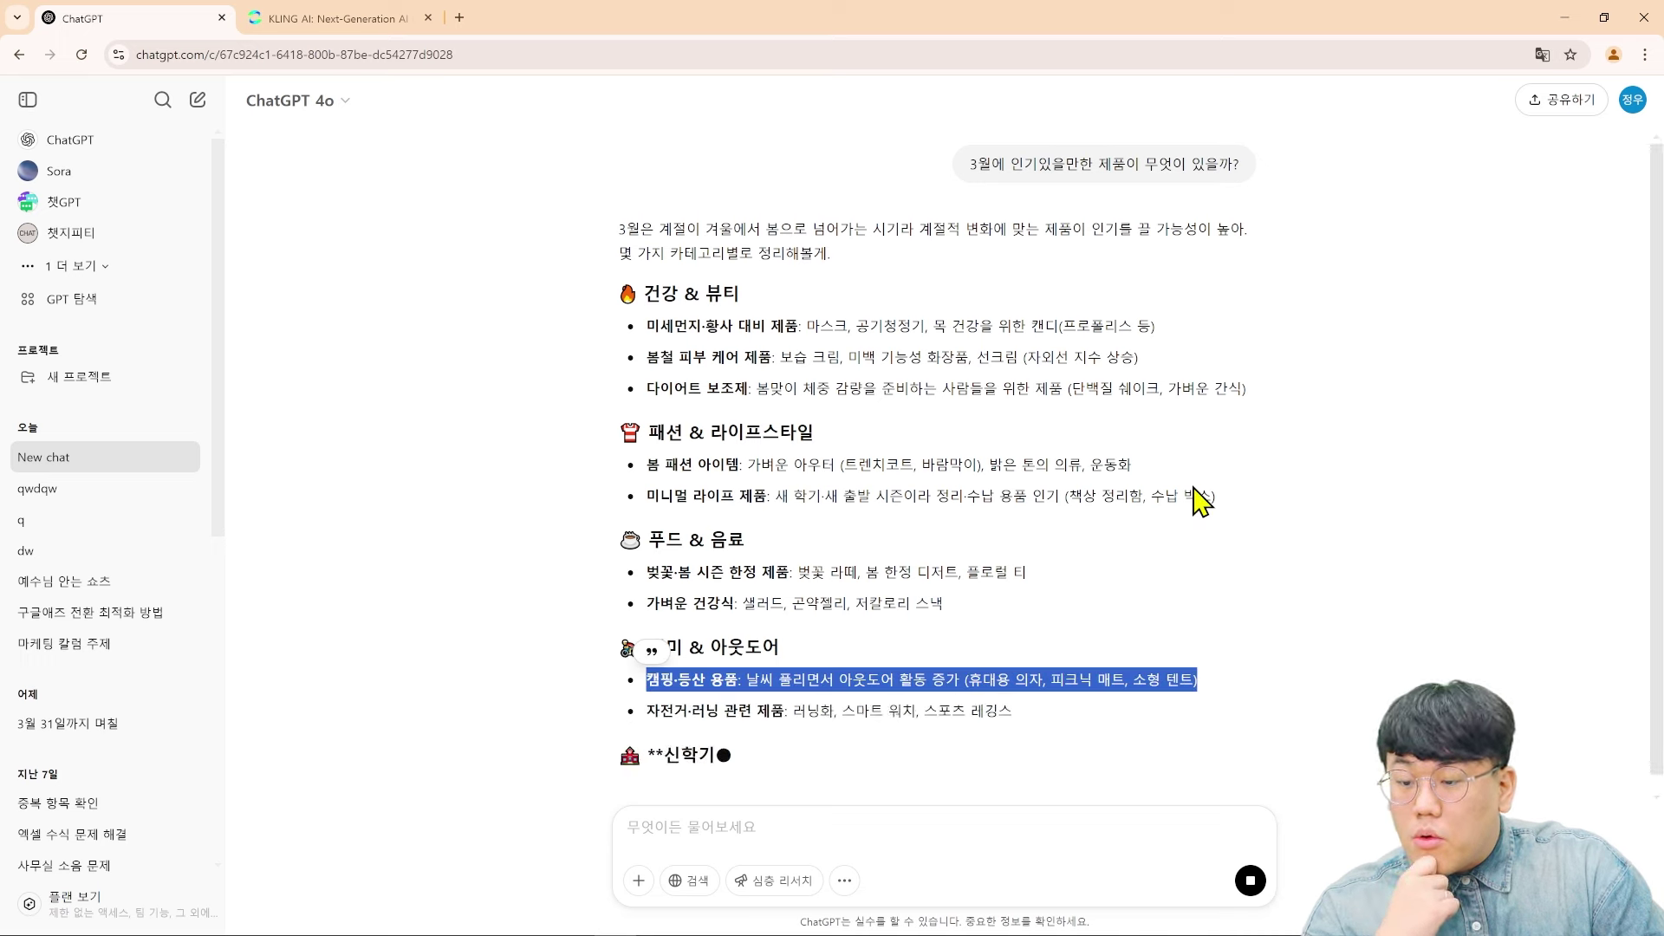
pyautogui.click(1250, 880)
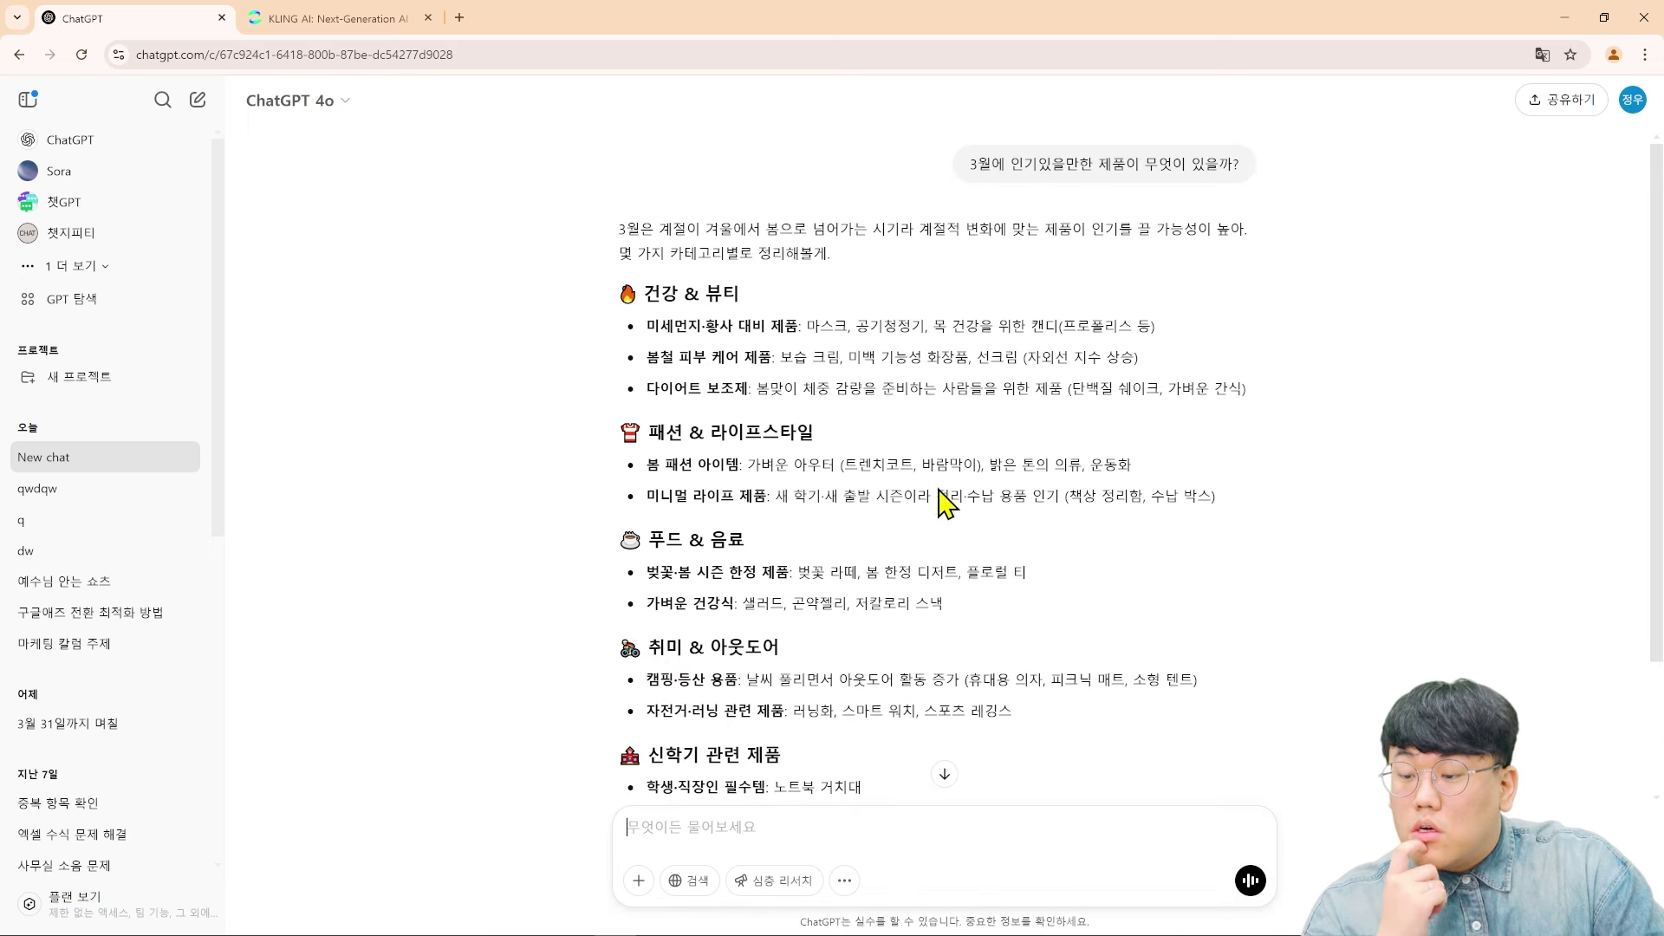
pyautogui.moveTo(648, 679); pyautogui.dragTo(1213, 693)
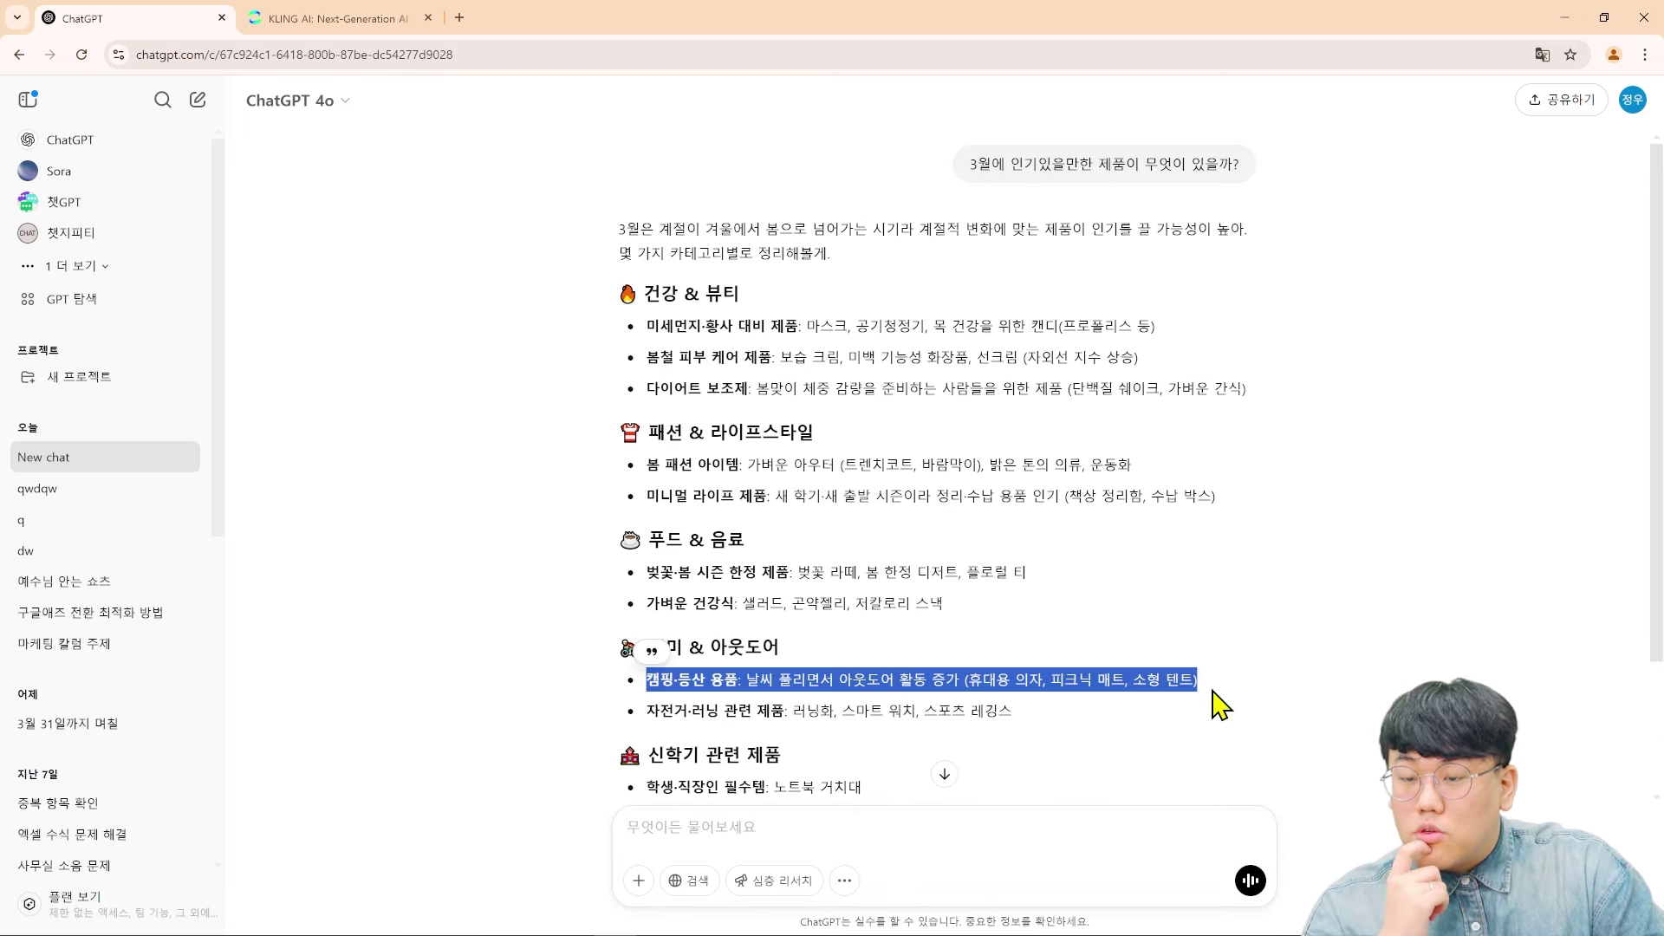
pyautogui.click(788, 679)
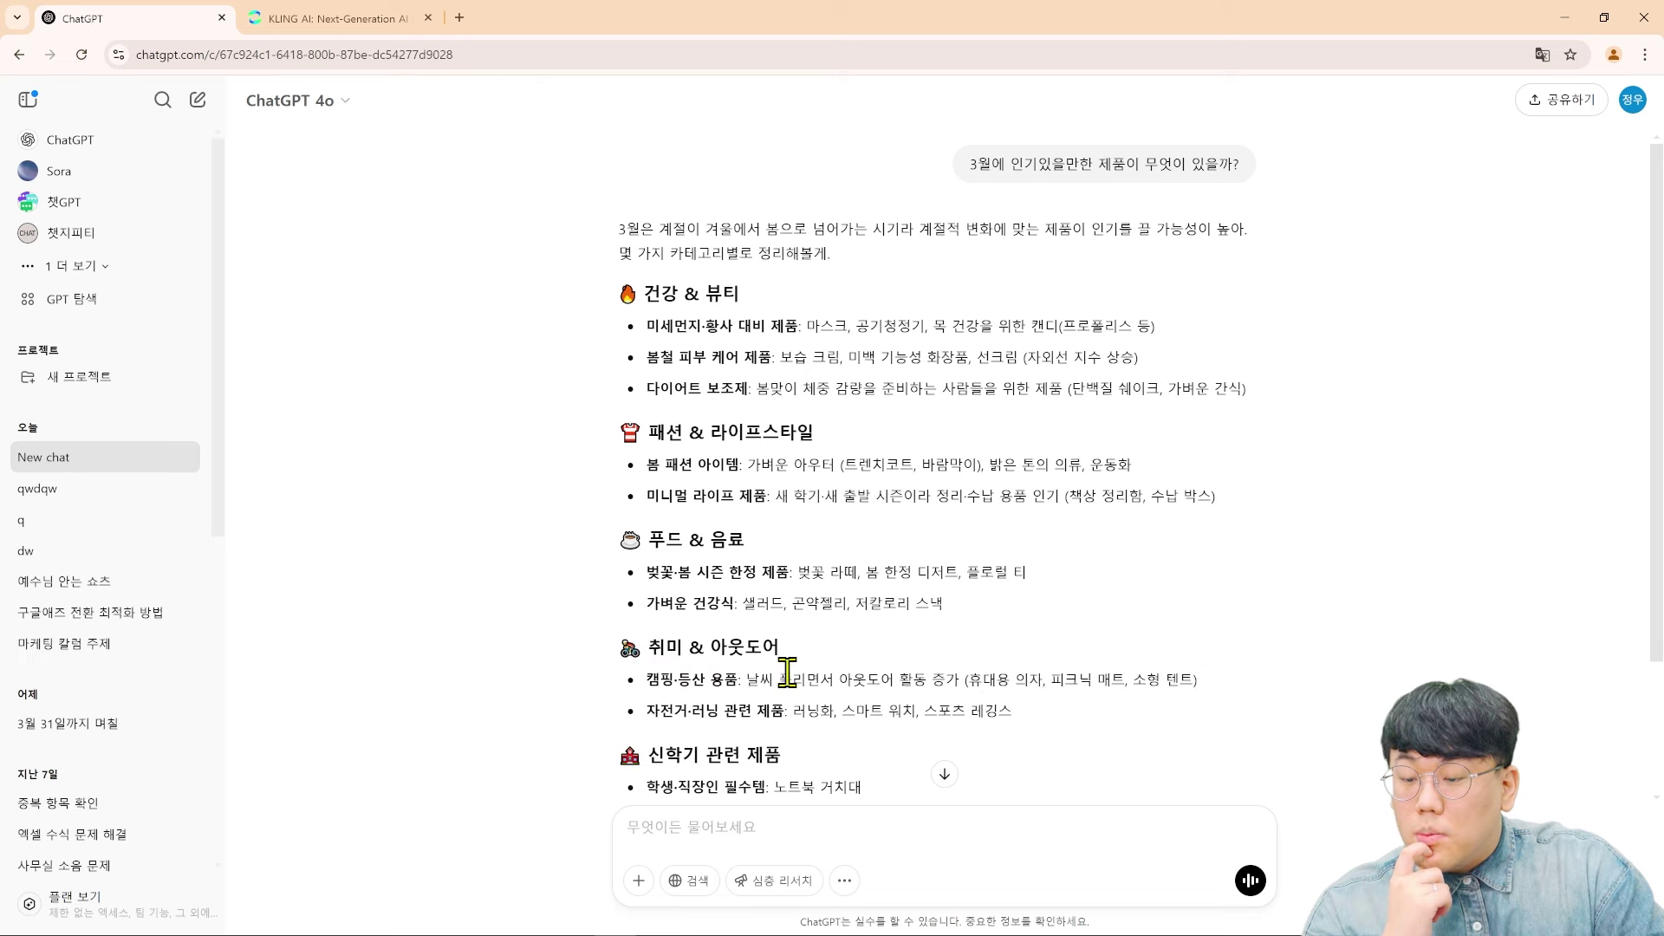
pyautogui.moveTo(983, 679); pyautogui.dragTo(1097, 680)
pyautogui.click(1157, 680)
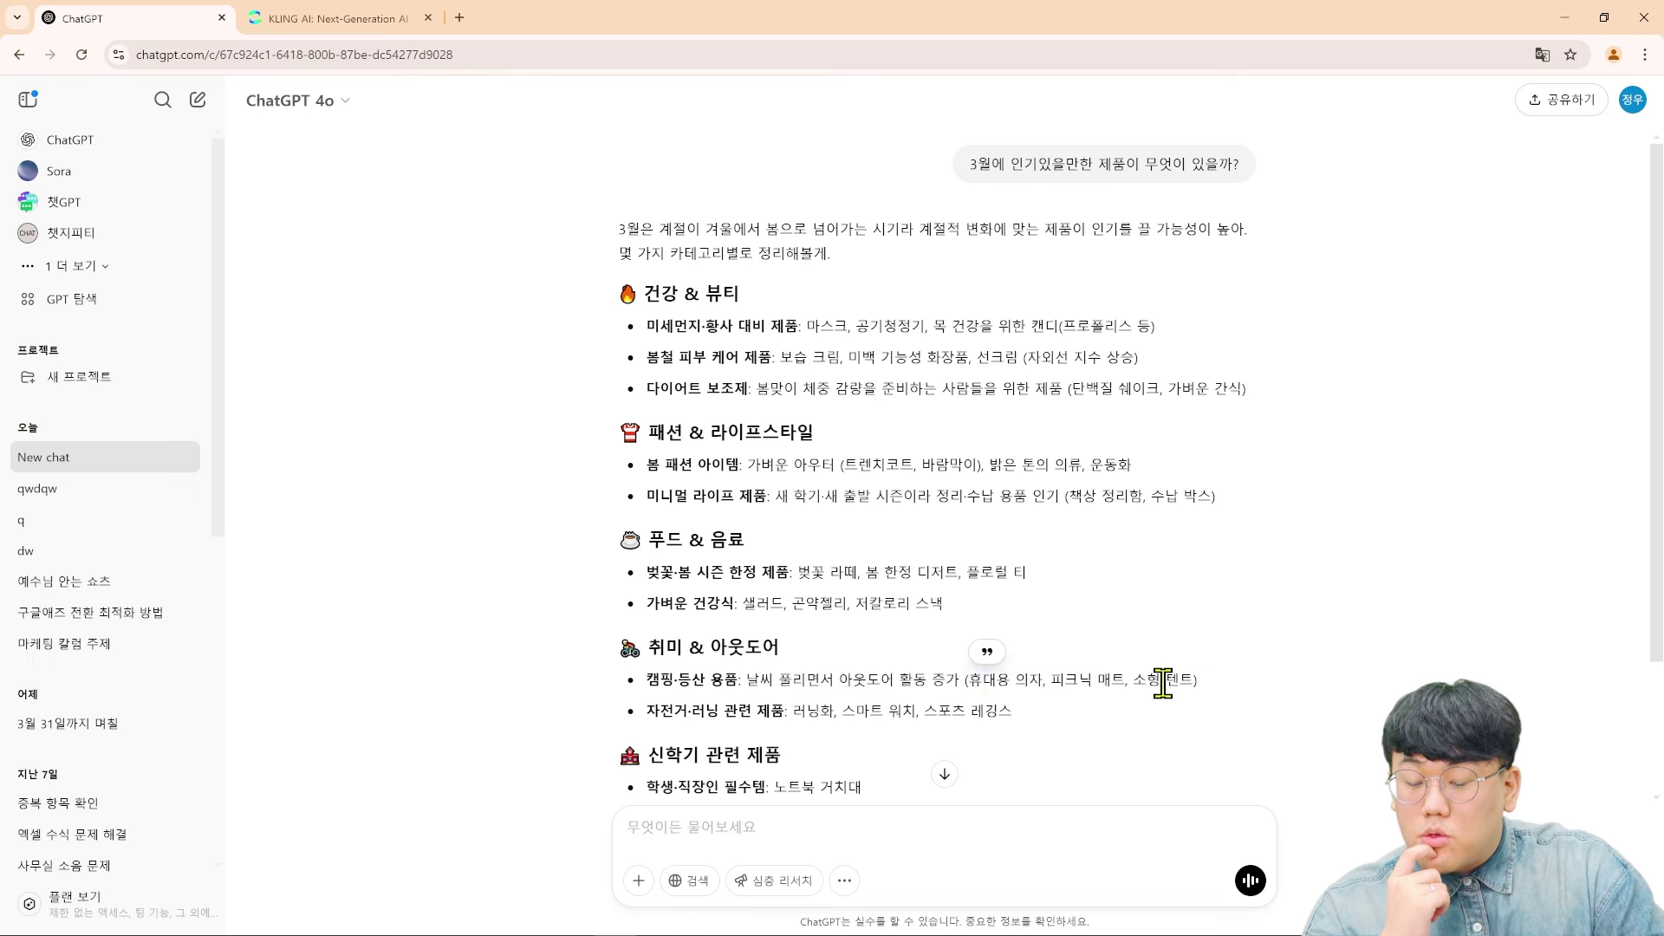
pyautogui.write('캠')
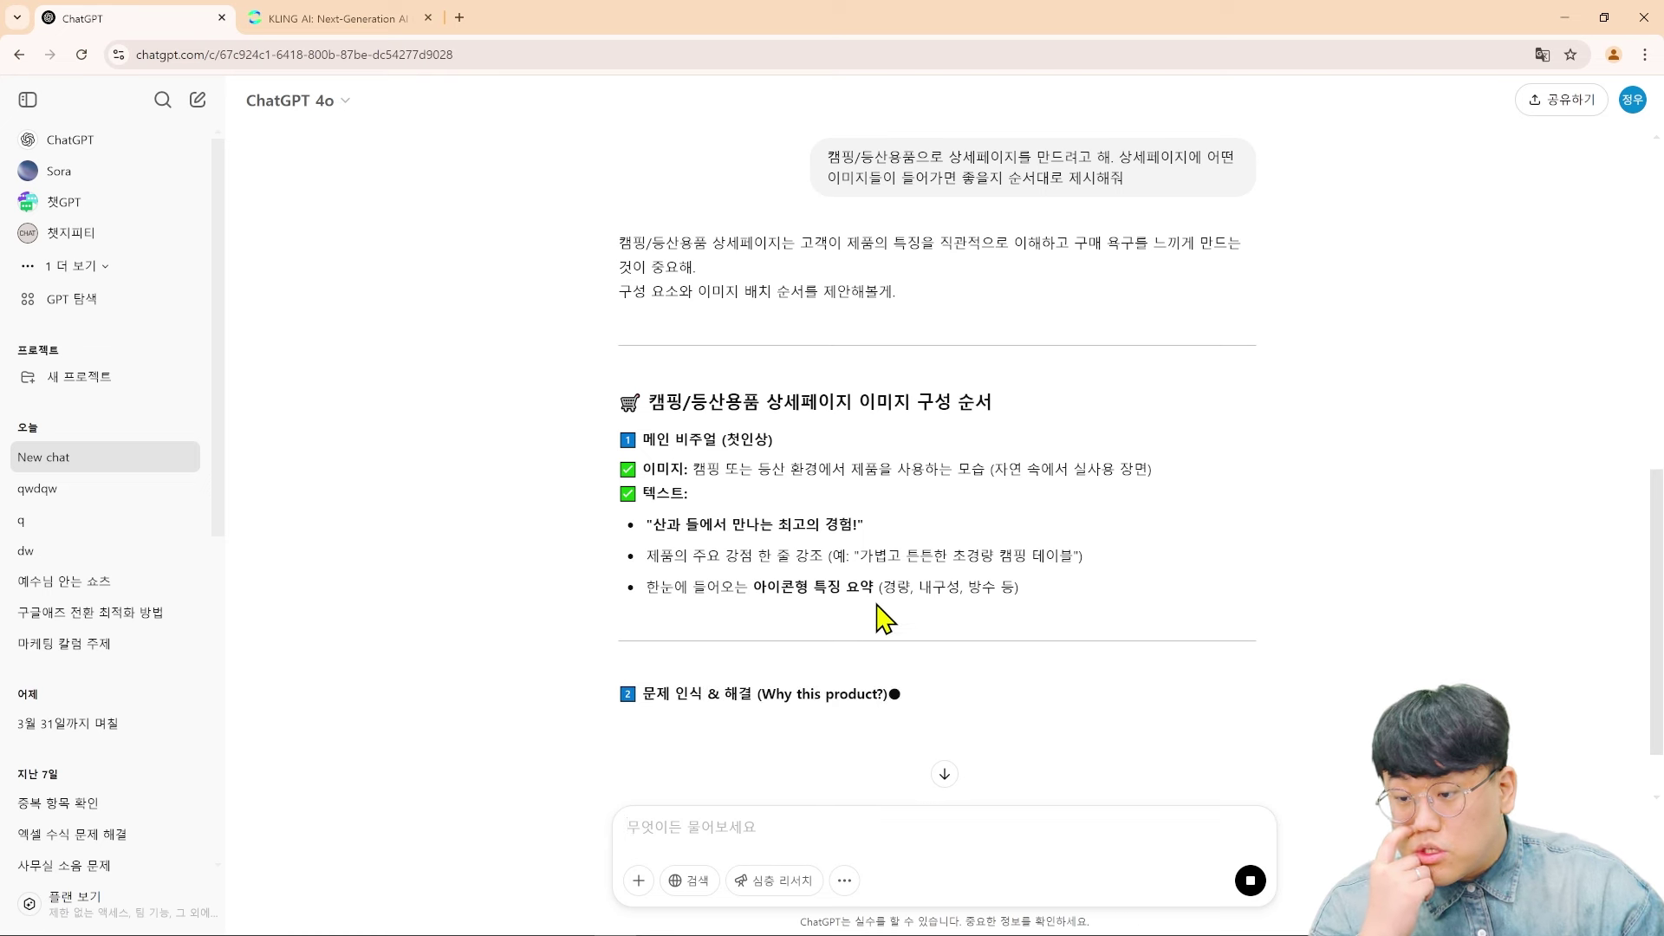
# Step: Read through the suggested image order for the camping and hiking gear detail page, from the main visual to the later sections
pyautogui.moveTo(639, 436); pyautogui.dragTo(781, 451)
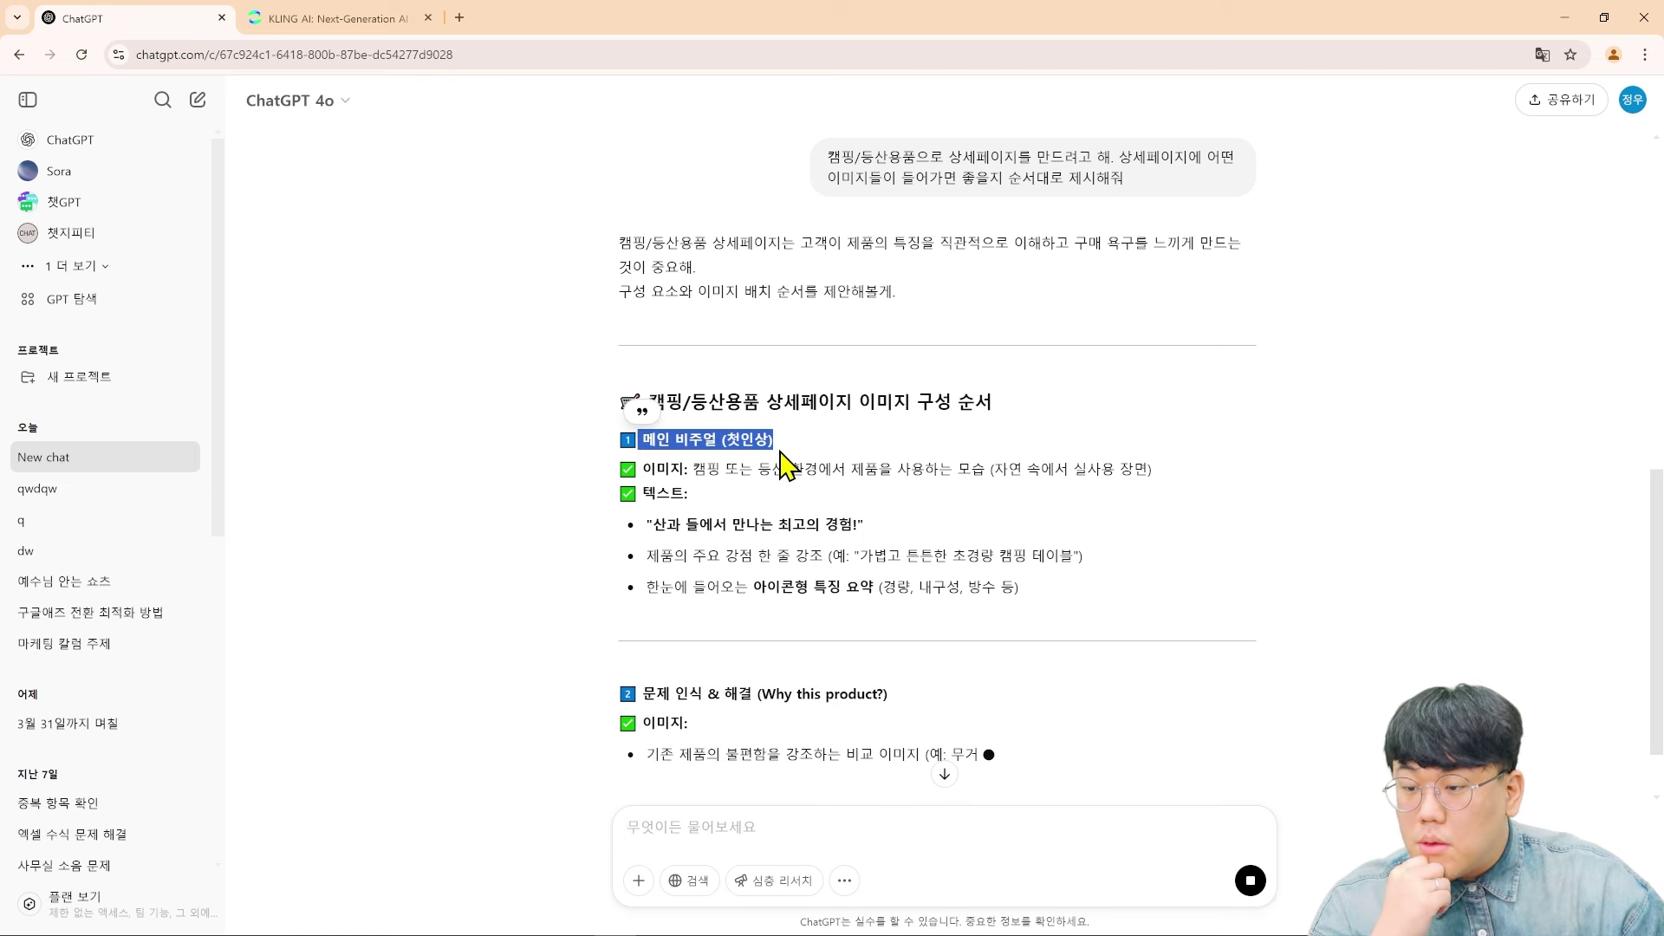
pyautogui.click(778, 465)
pyautogui.scroll(-1, 746, 537)
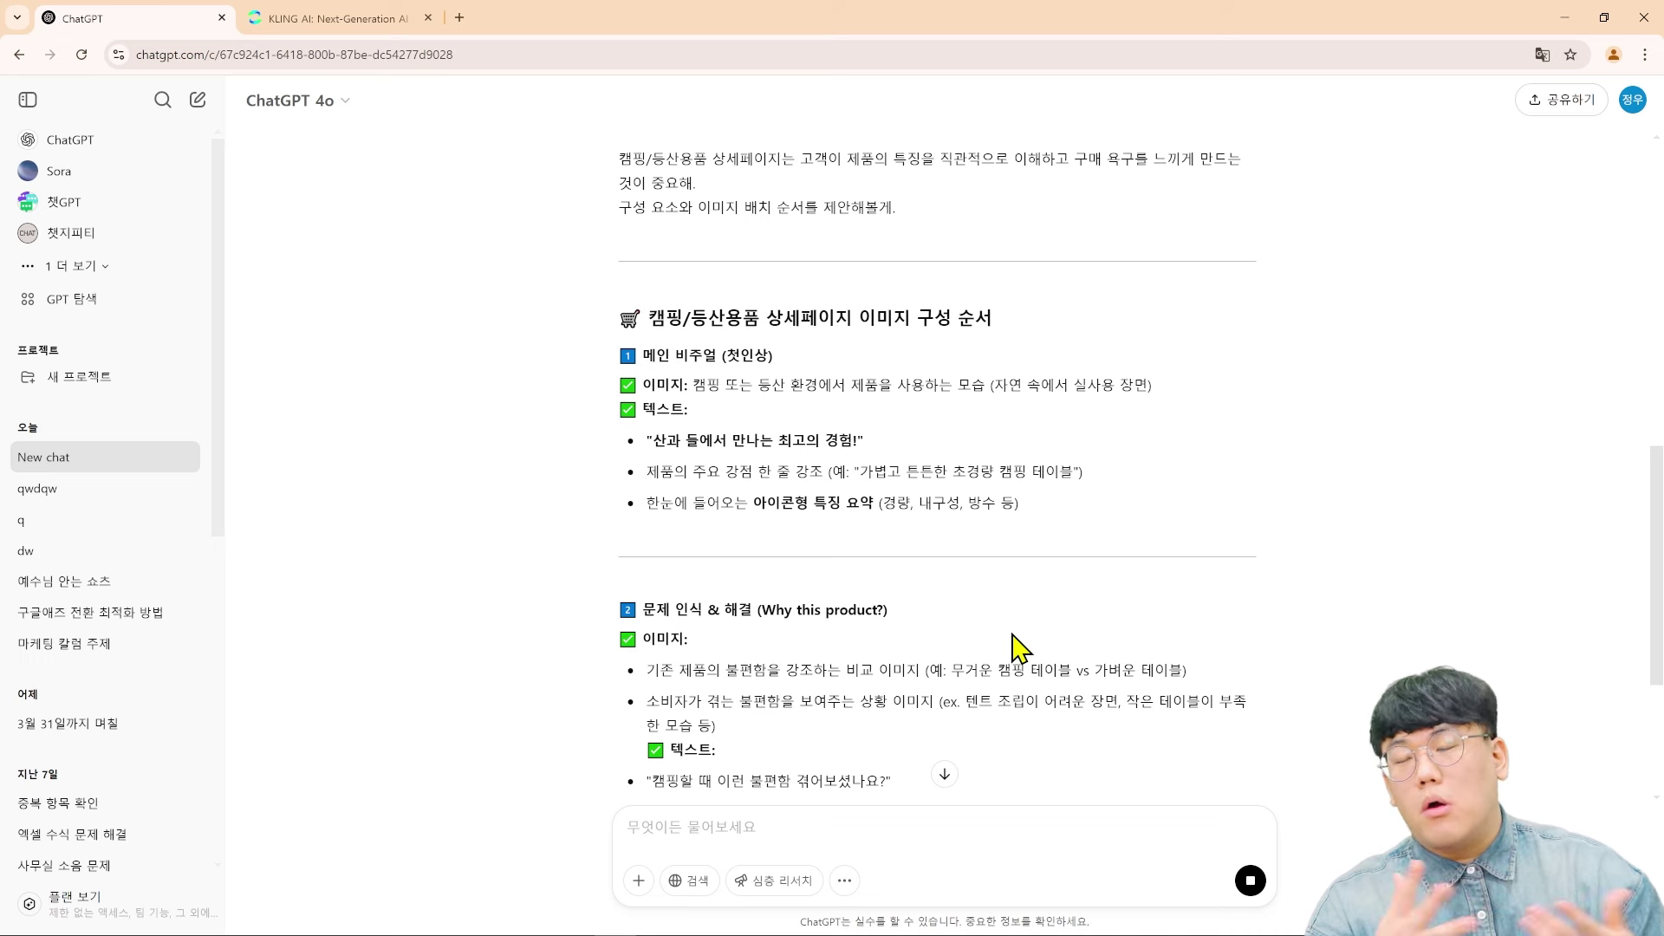
pyautogui.click(392, 17)
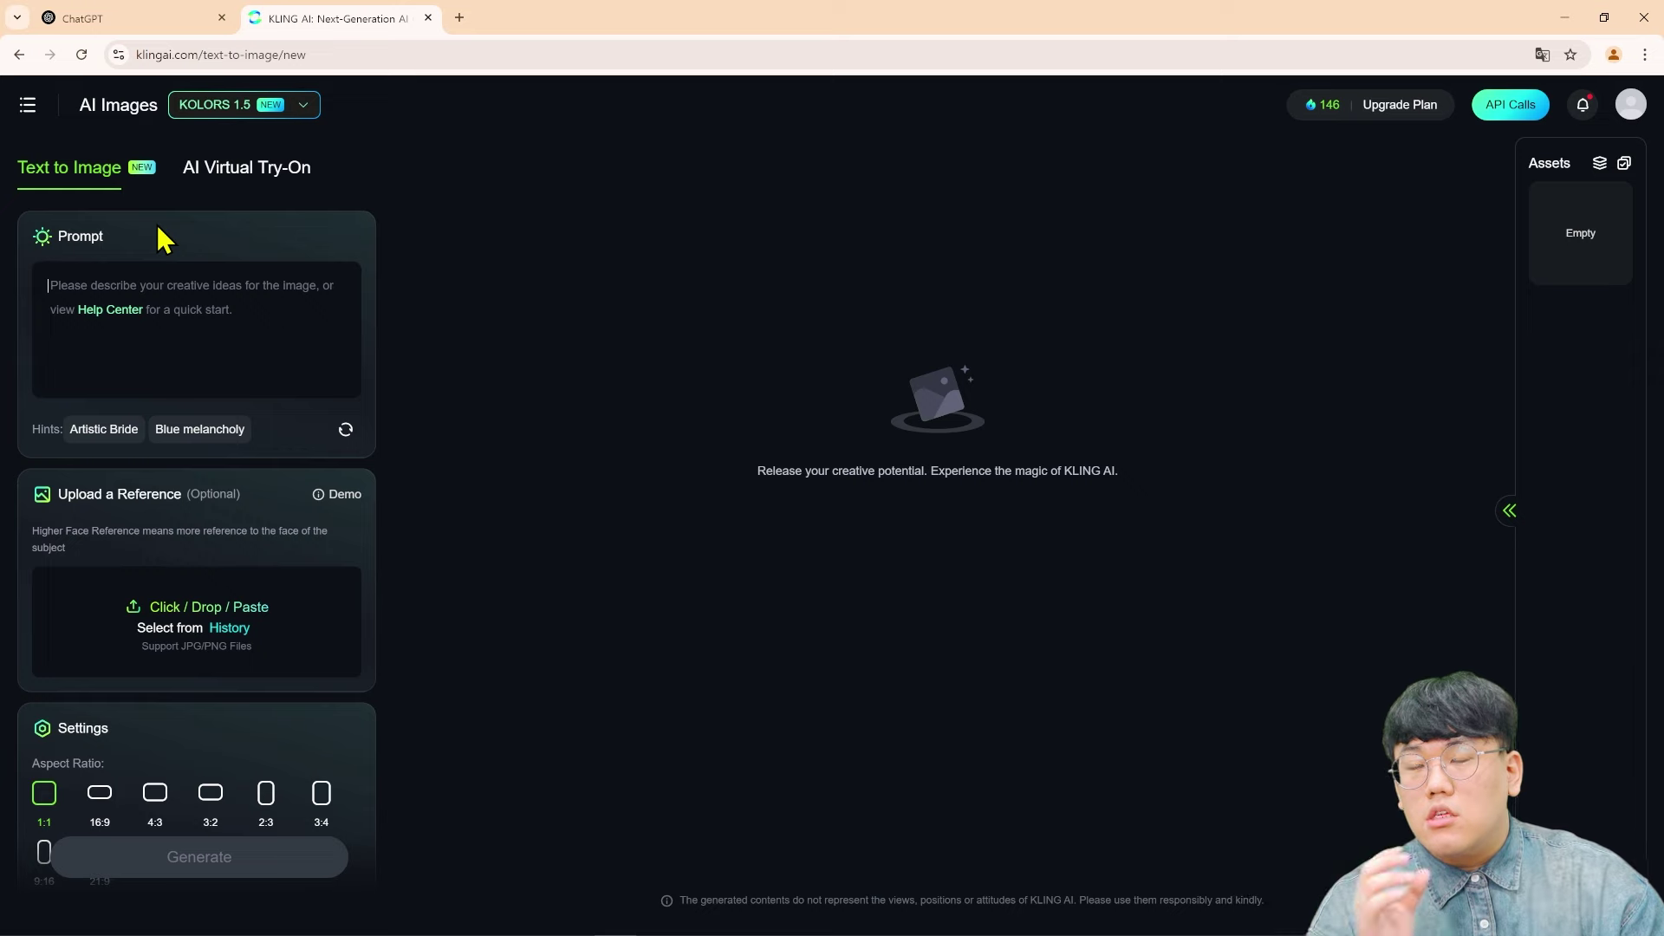
pyautogui.click(158, 15)
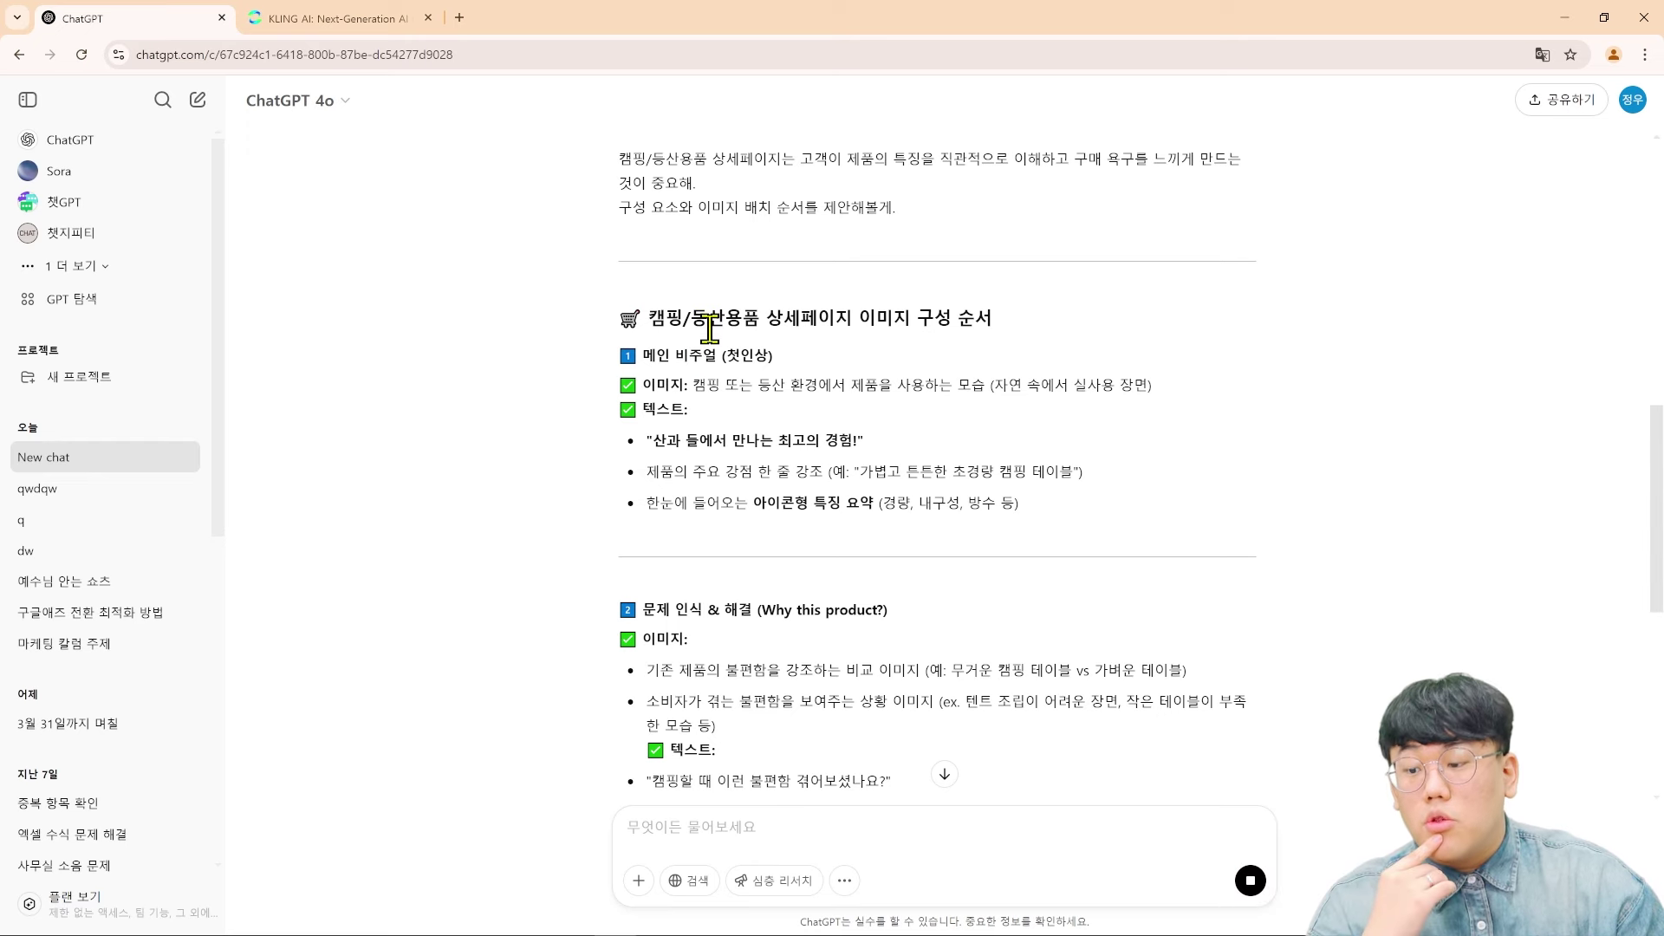
pyautogui.scroll(-10, 708, 329)
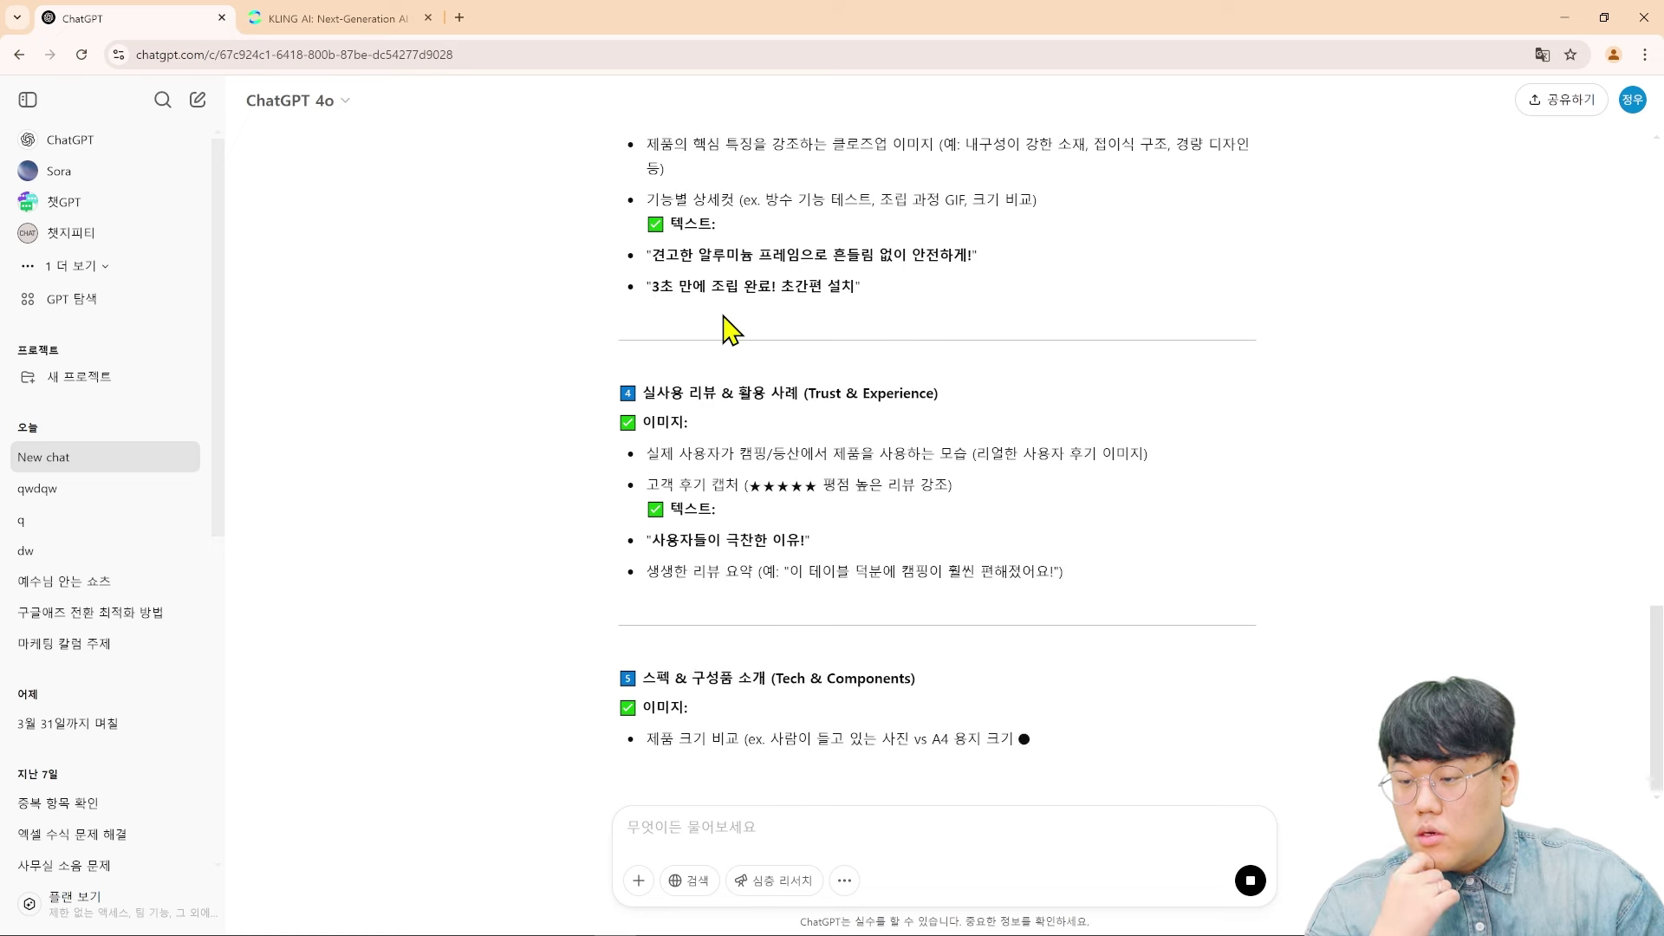
pyautogui.scroll(-1, 732, 328)
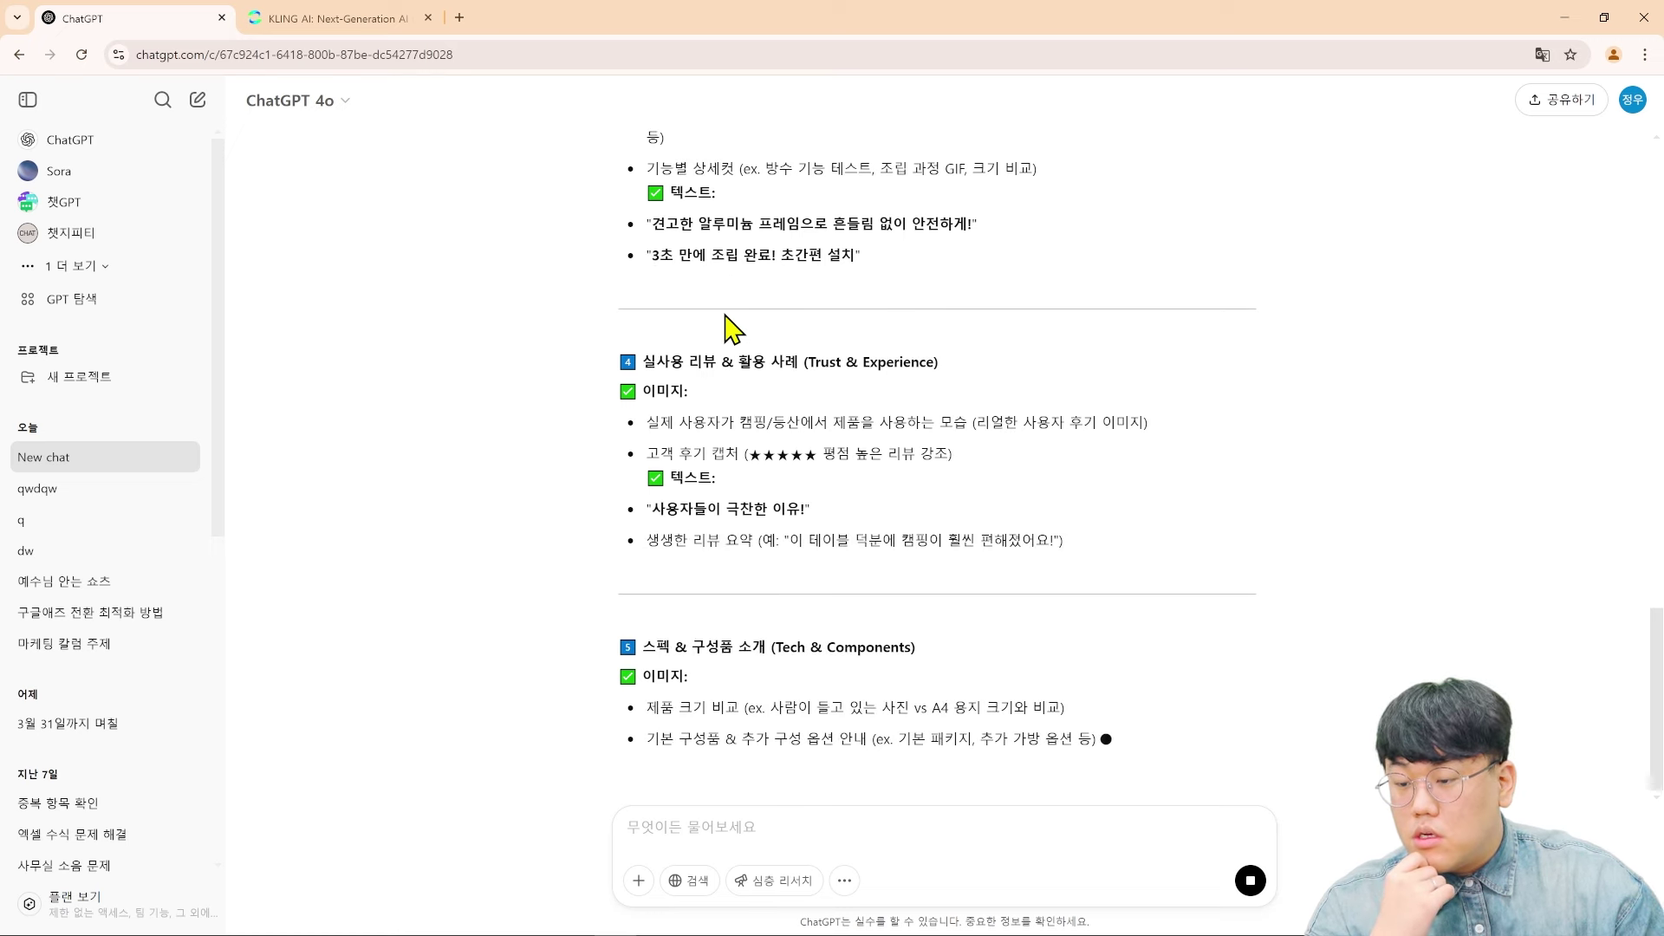
pyautogui.scroll(-2, 732, 328)
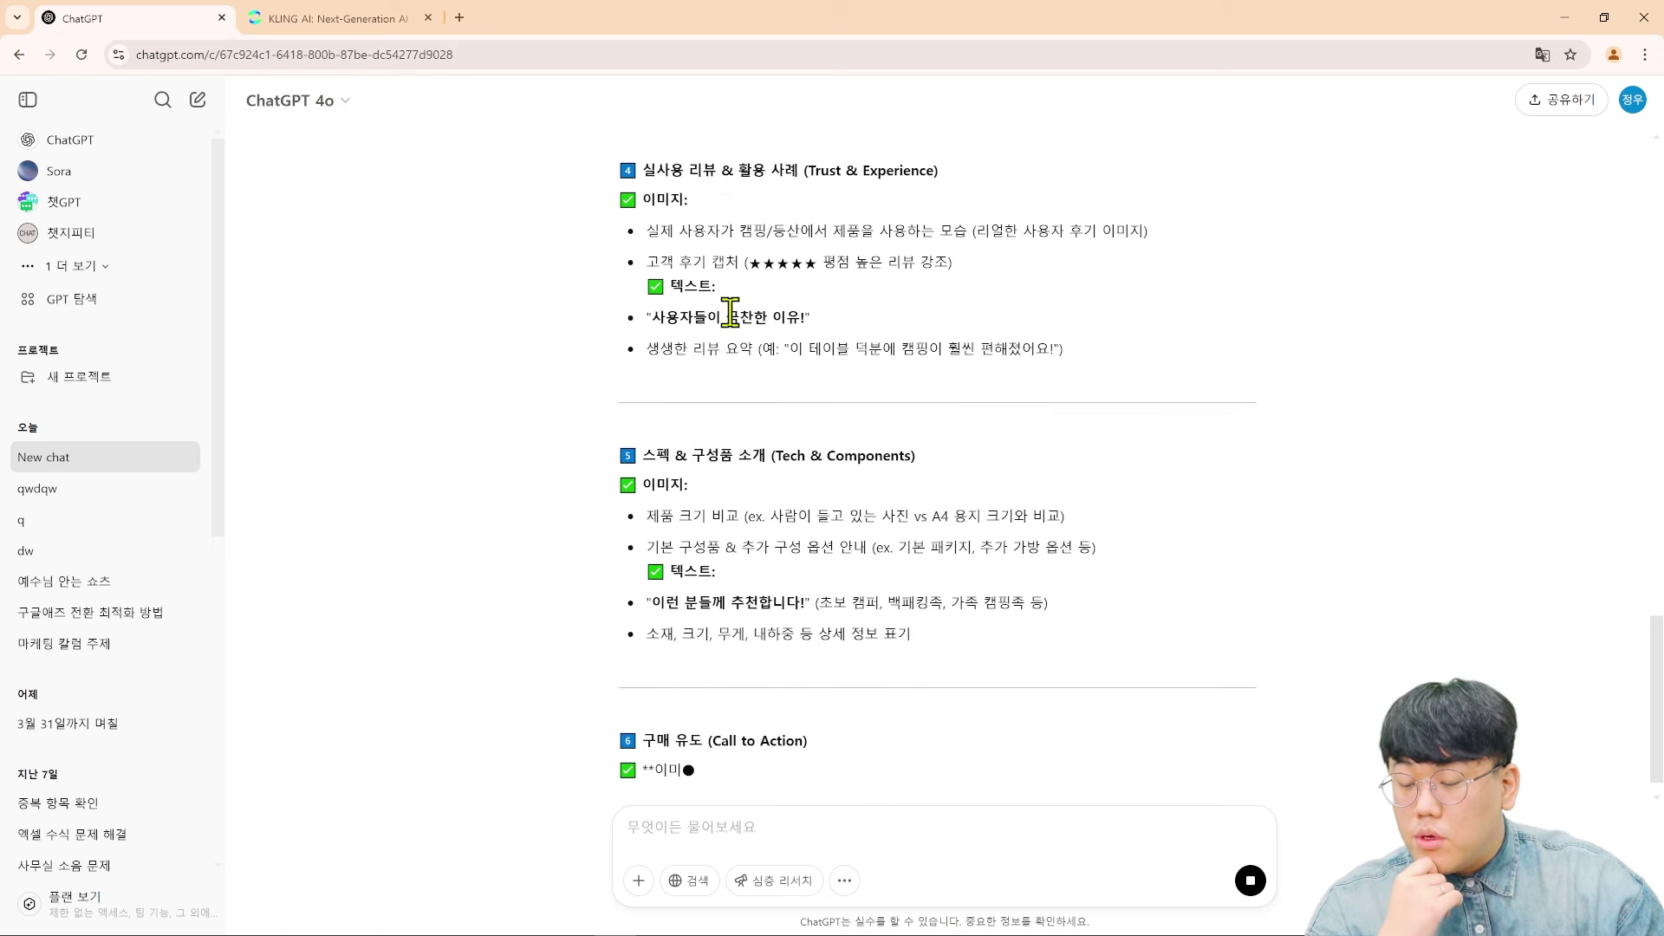
pyautogui.scroll(10, 730, 312)
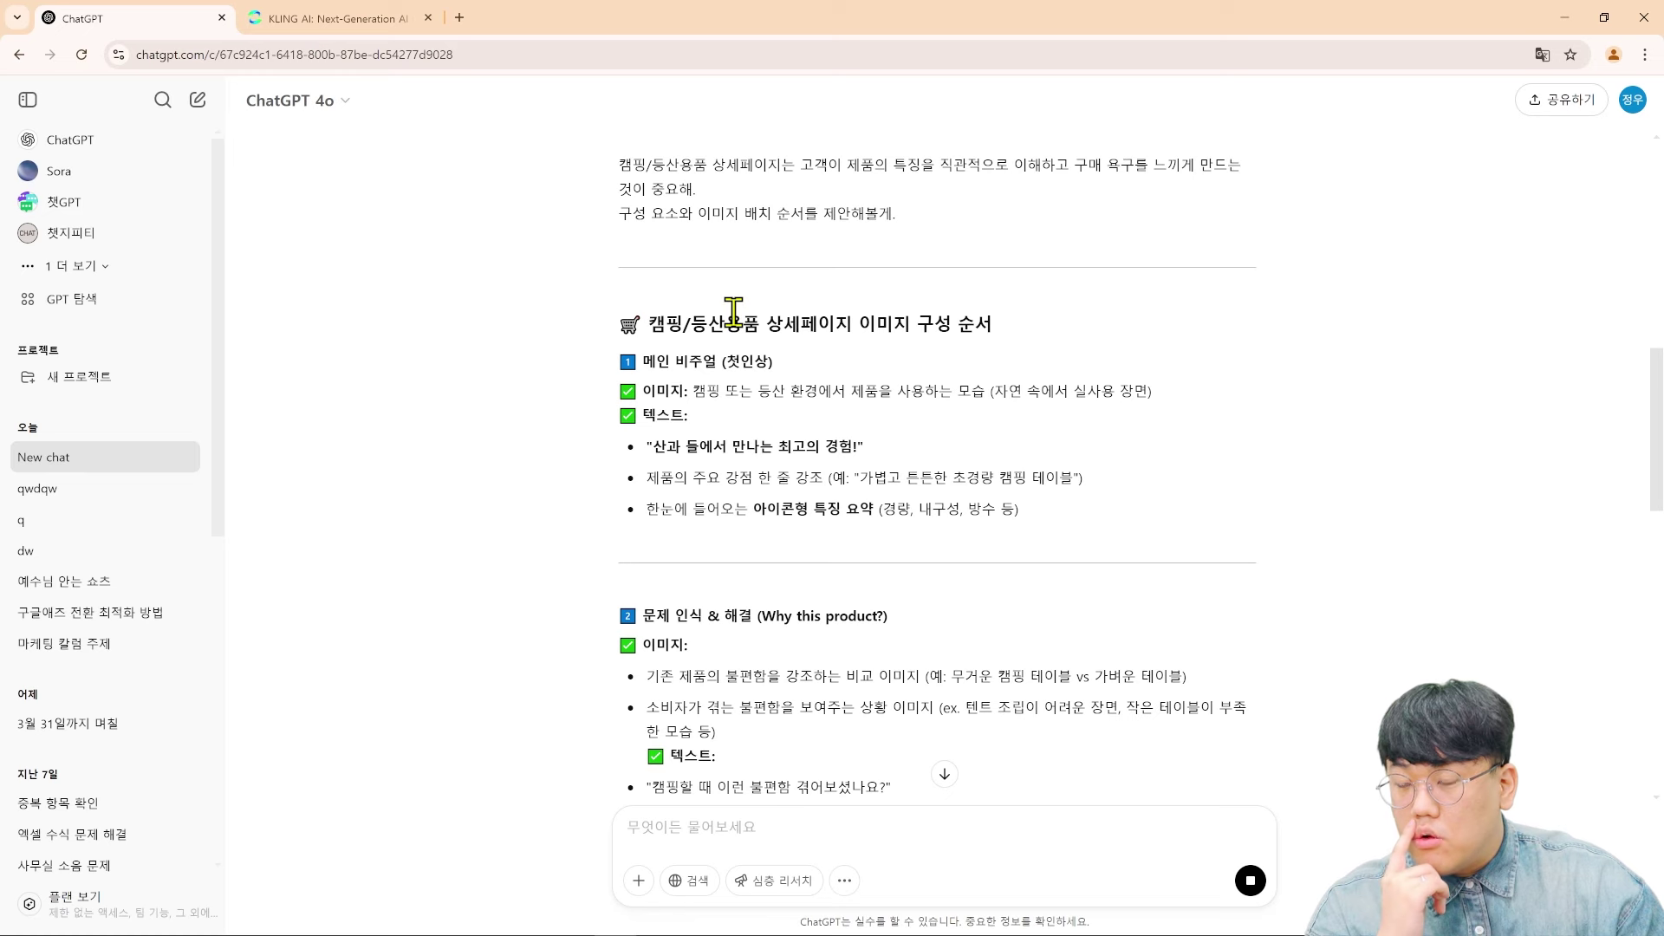
# Step: Ask ChatGPT to turn each section into a Midjourney prompt by sending "각 섹션별로 미드저니 프롬포트 형식으로 변환"
pyautogui.scroll(-10, 733, 320)
pyautogui.click(817, 830)
pyautogui.write('ㅇ')
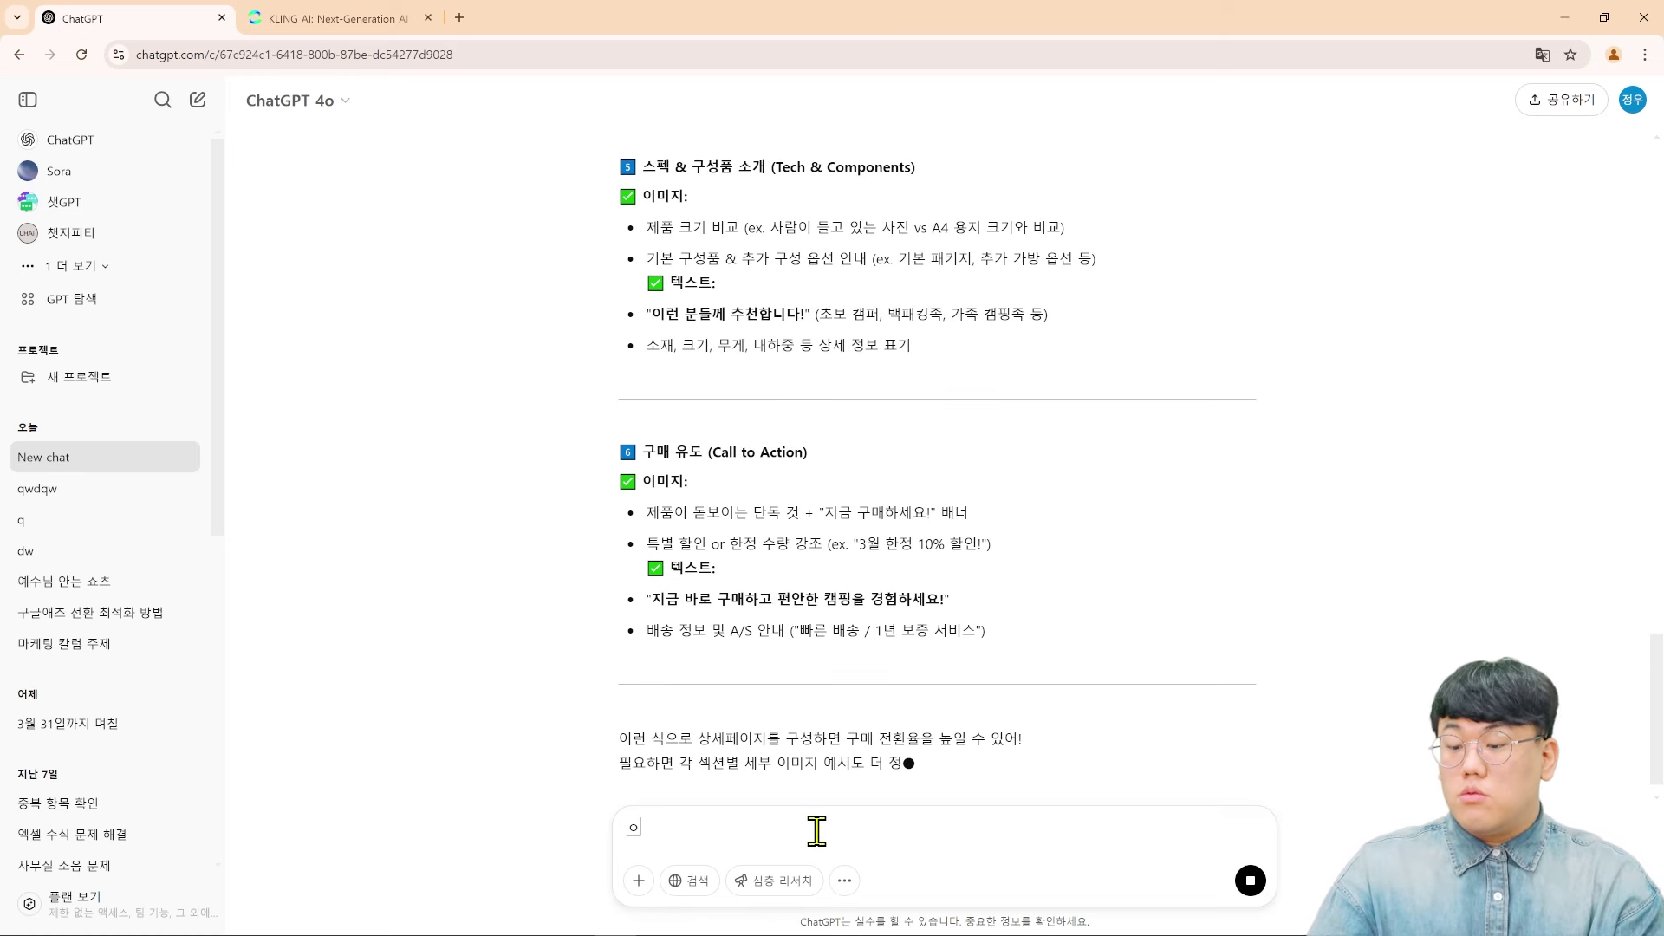
pyautogui.write('각')
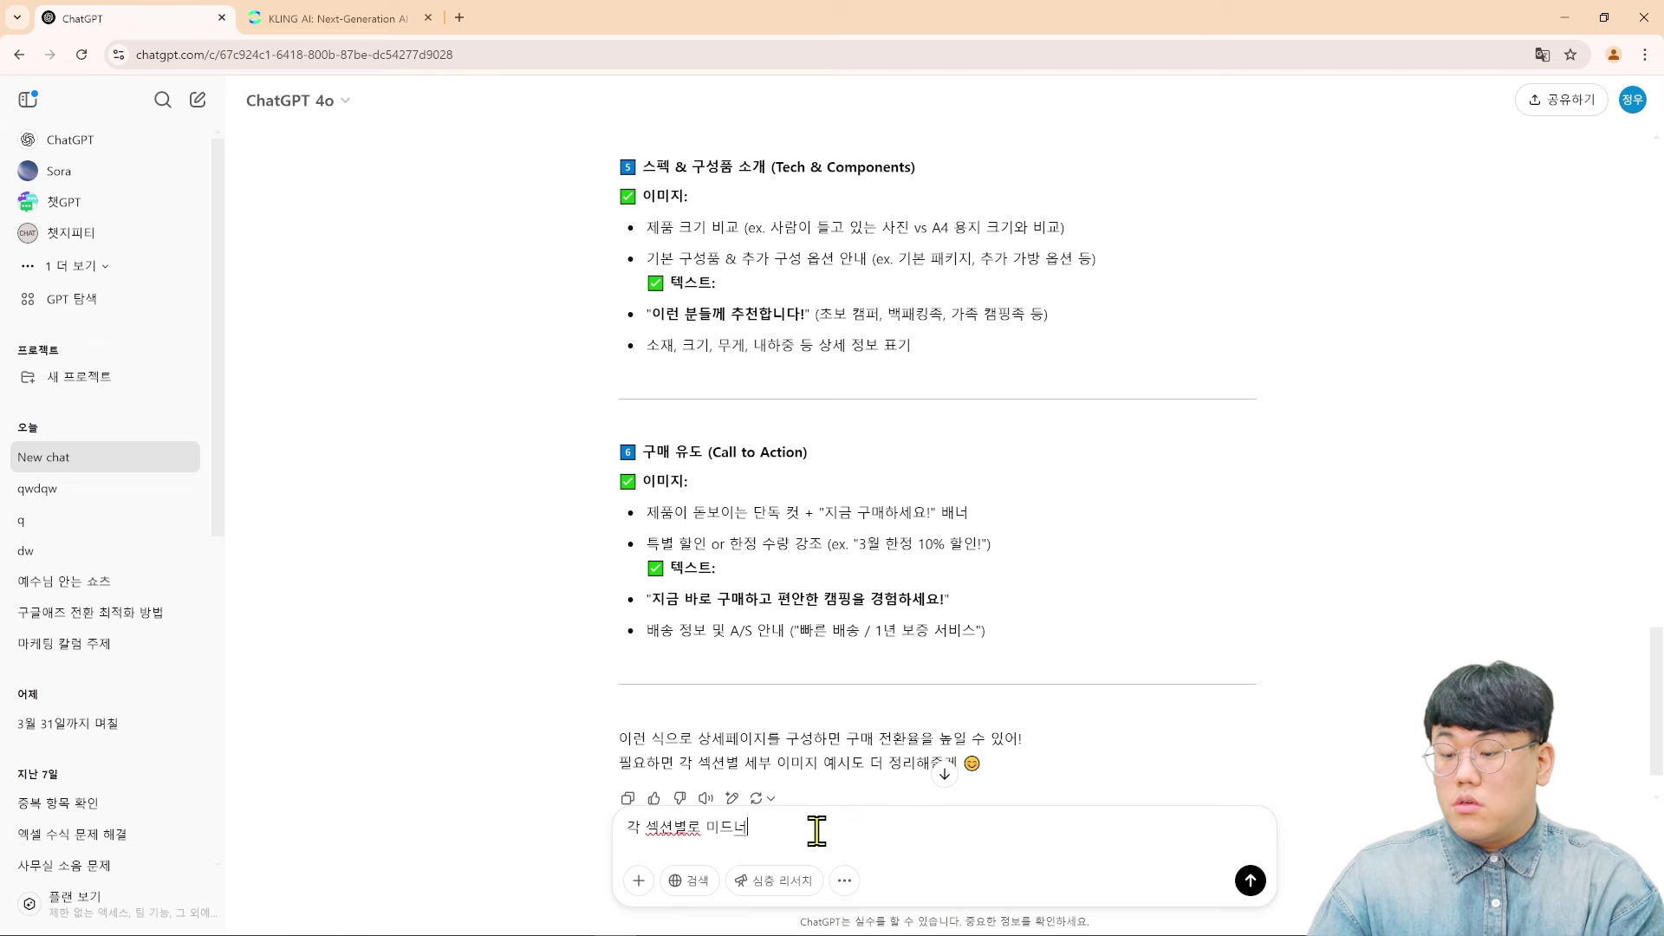
pyautogui.write(' 섹션별로 미드저니 프롬프')
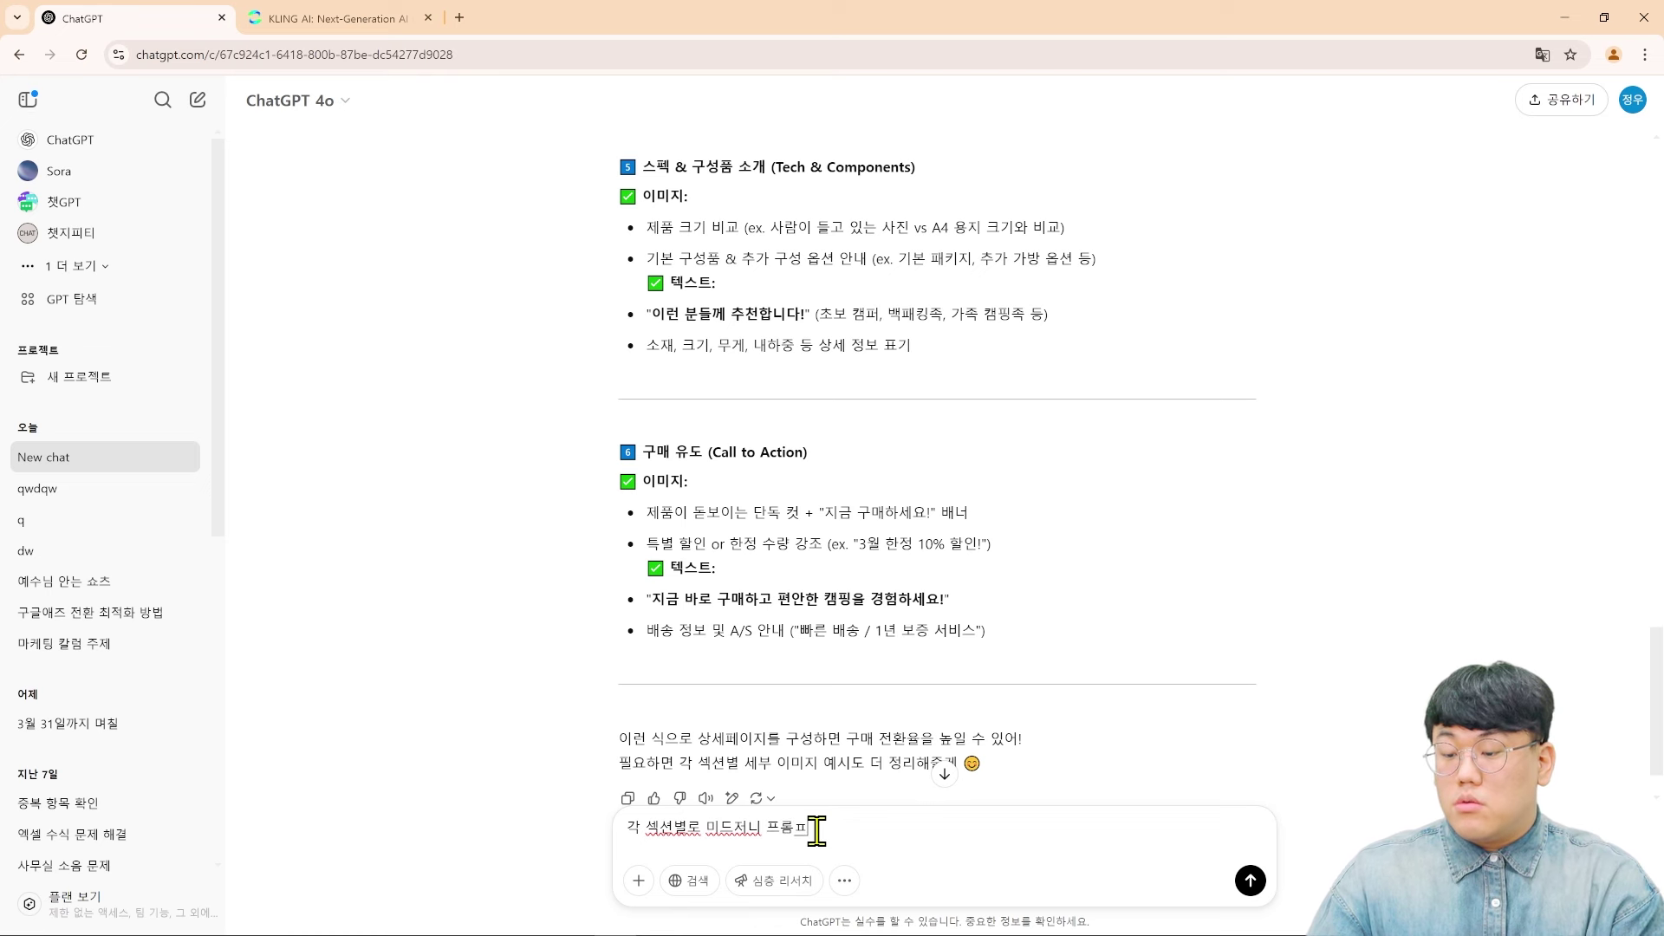
pyautogui.write('트 형식으로 변환')
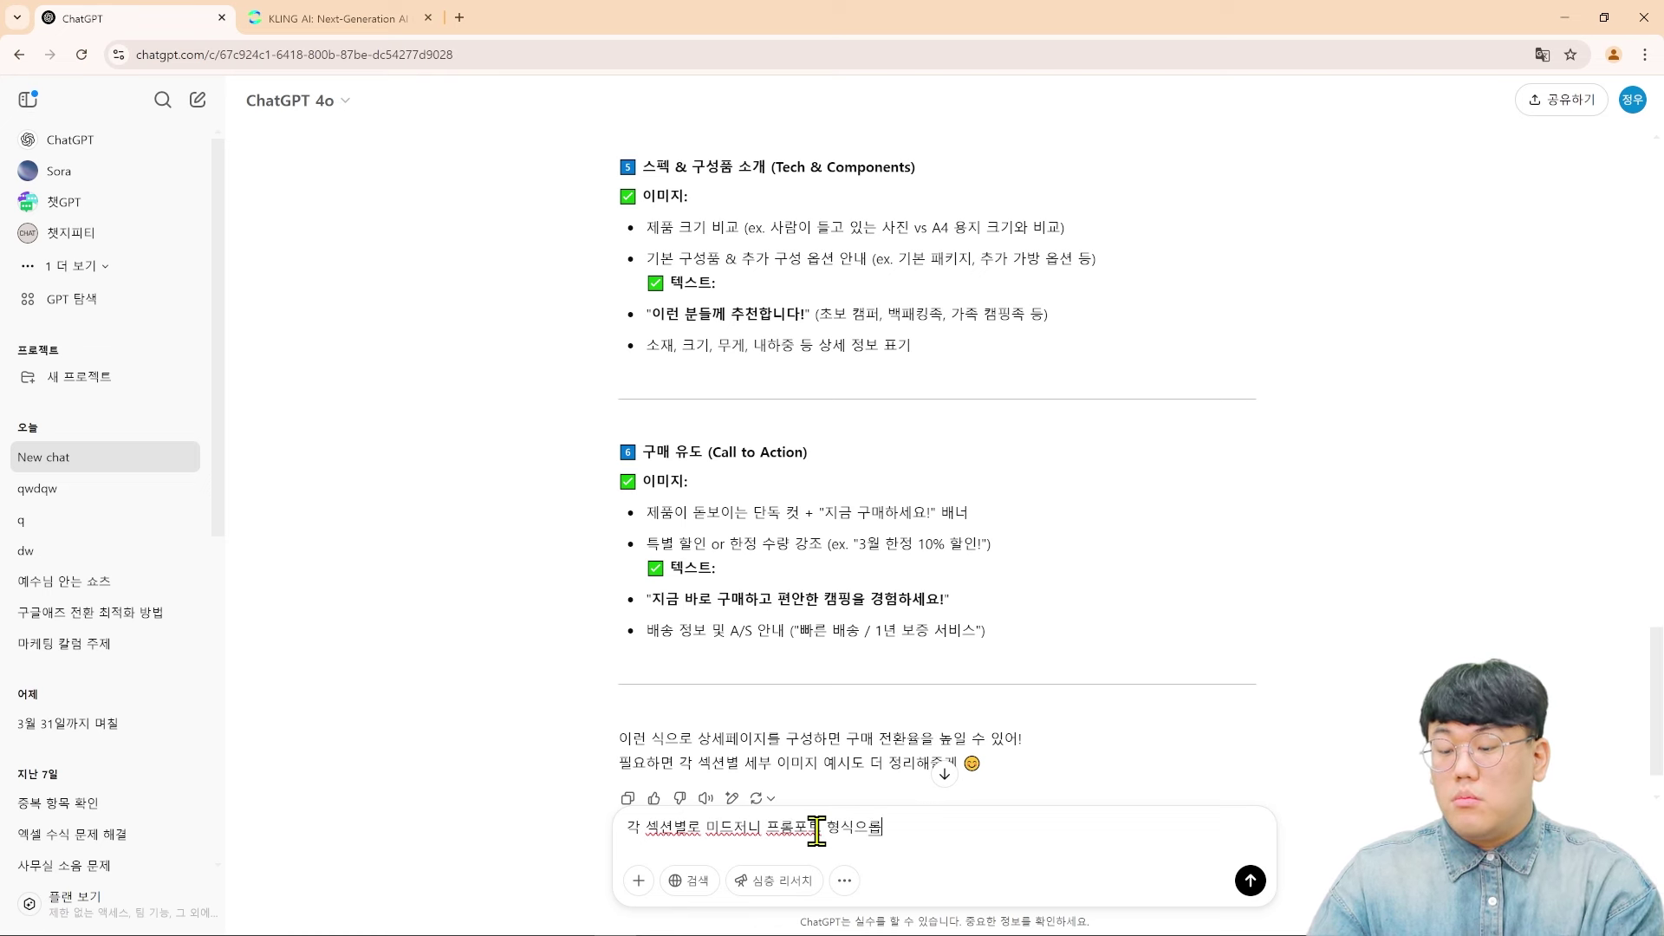
pyautogui.press('Return')
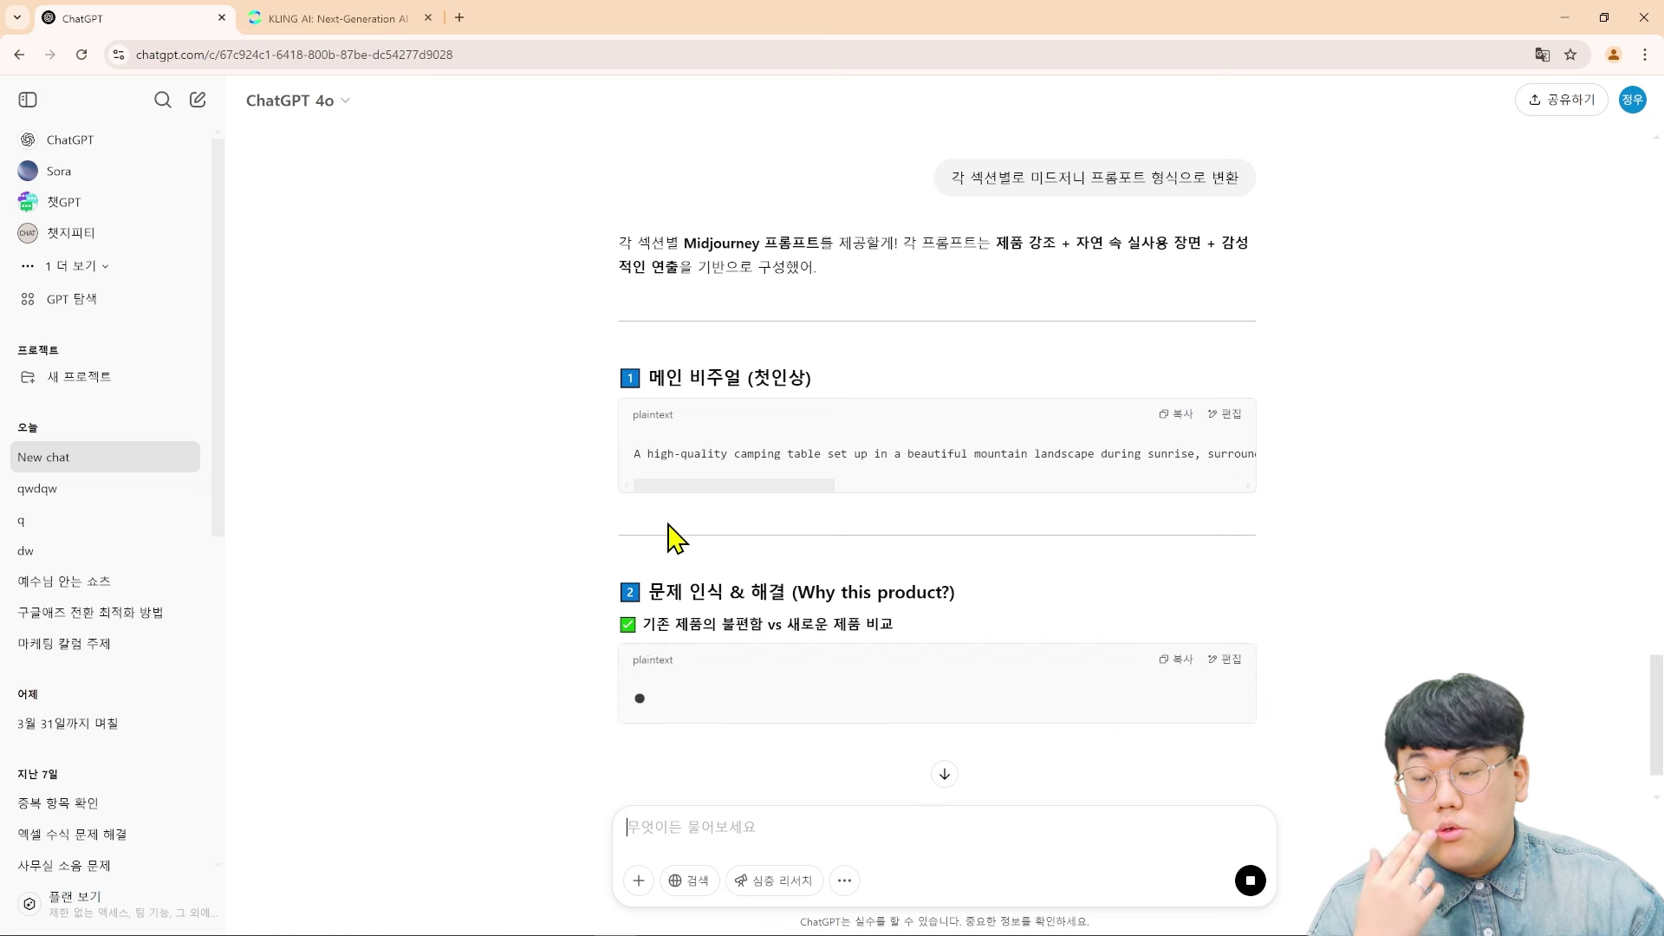
# Step: Check the full text of the Midjourney prompt for section 1, the main visual (메인 비주얼), and copy it
pyautogui.moveTo(706, 490); pyautogui.dragTo(1266, 489)
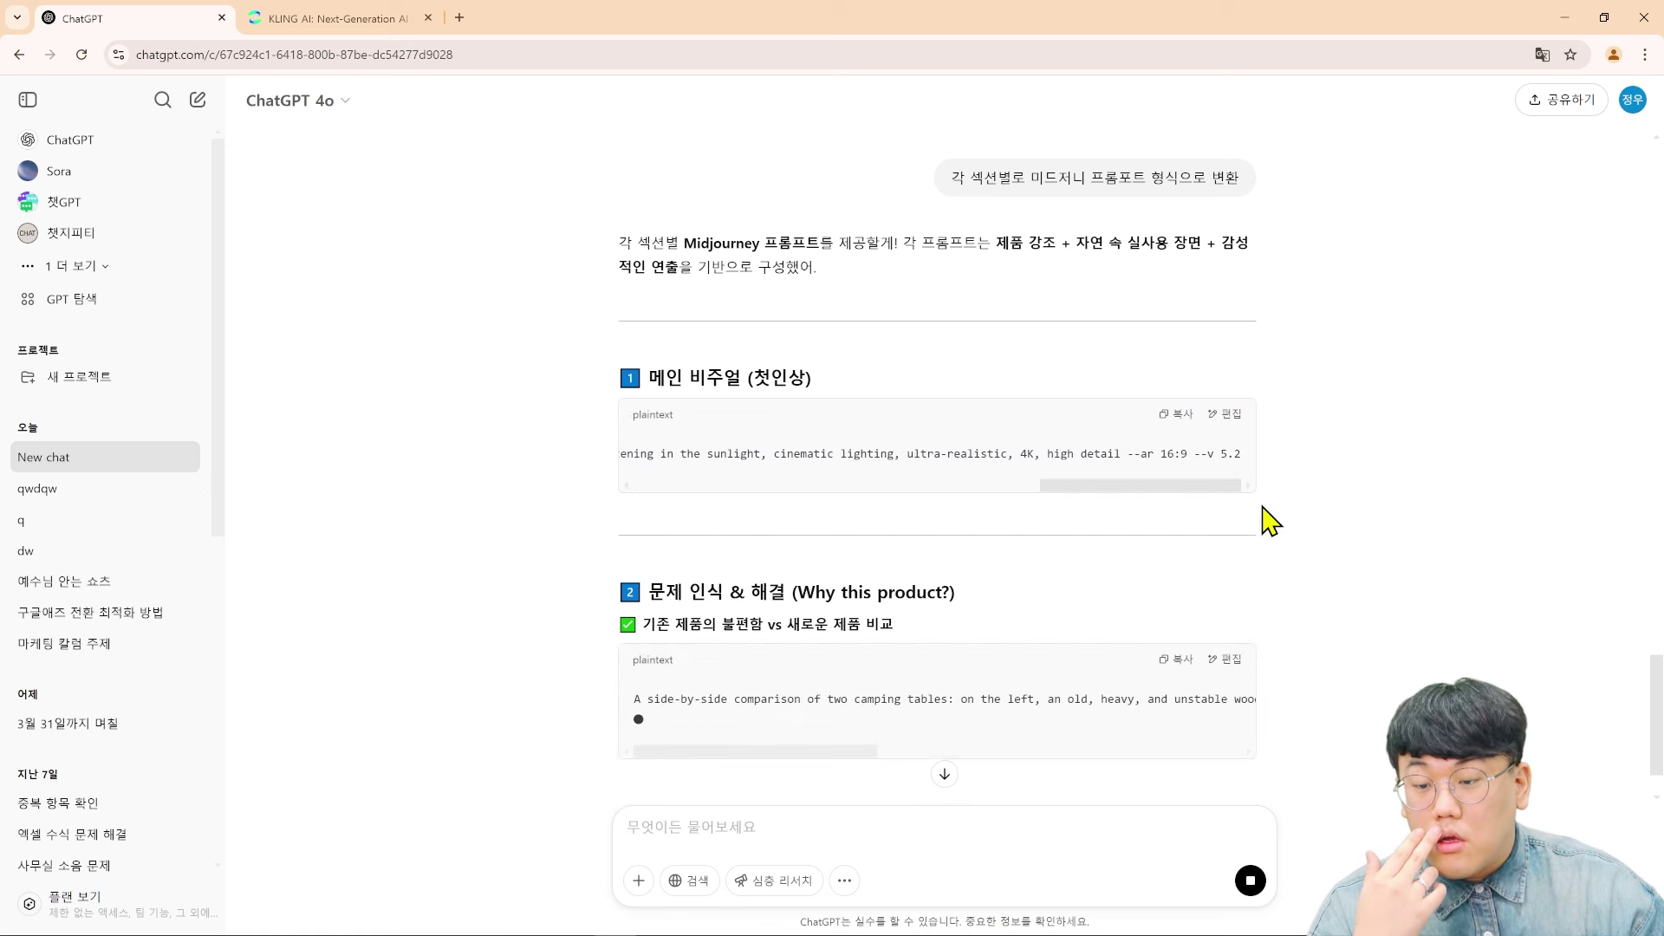
pyautogui.tripleClick(1138, 459)
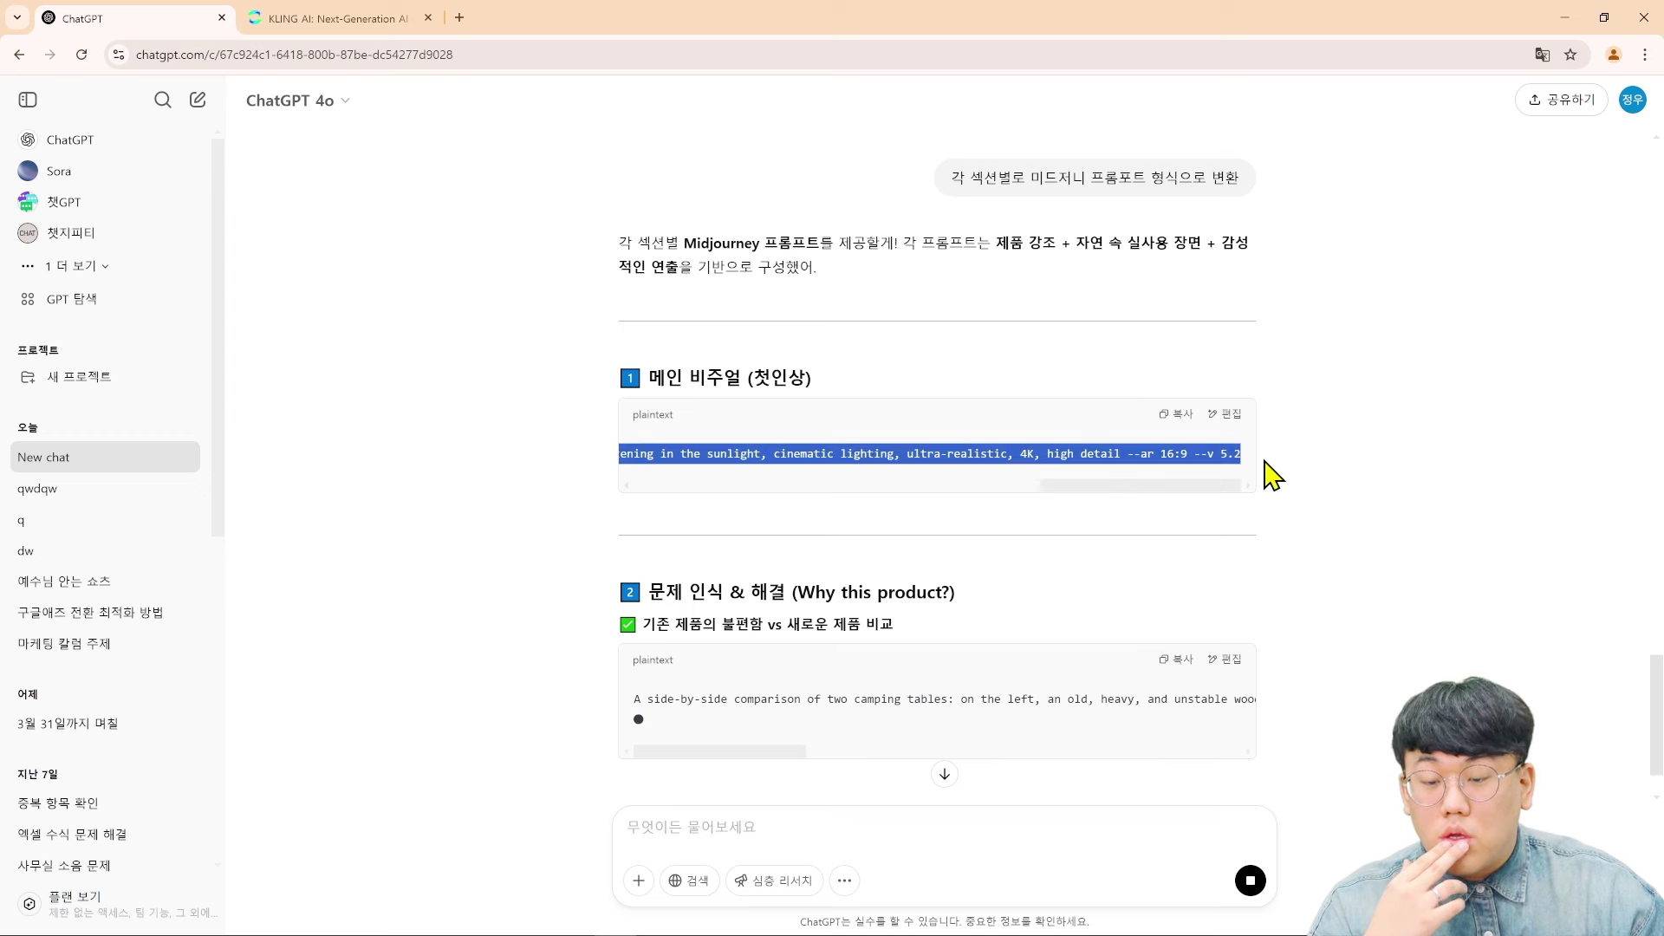
pyautogui.click(1198, 483)
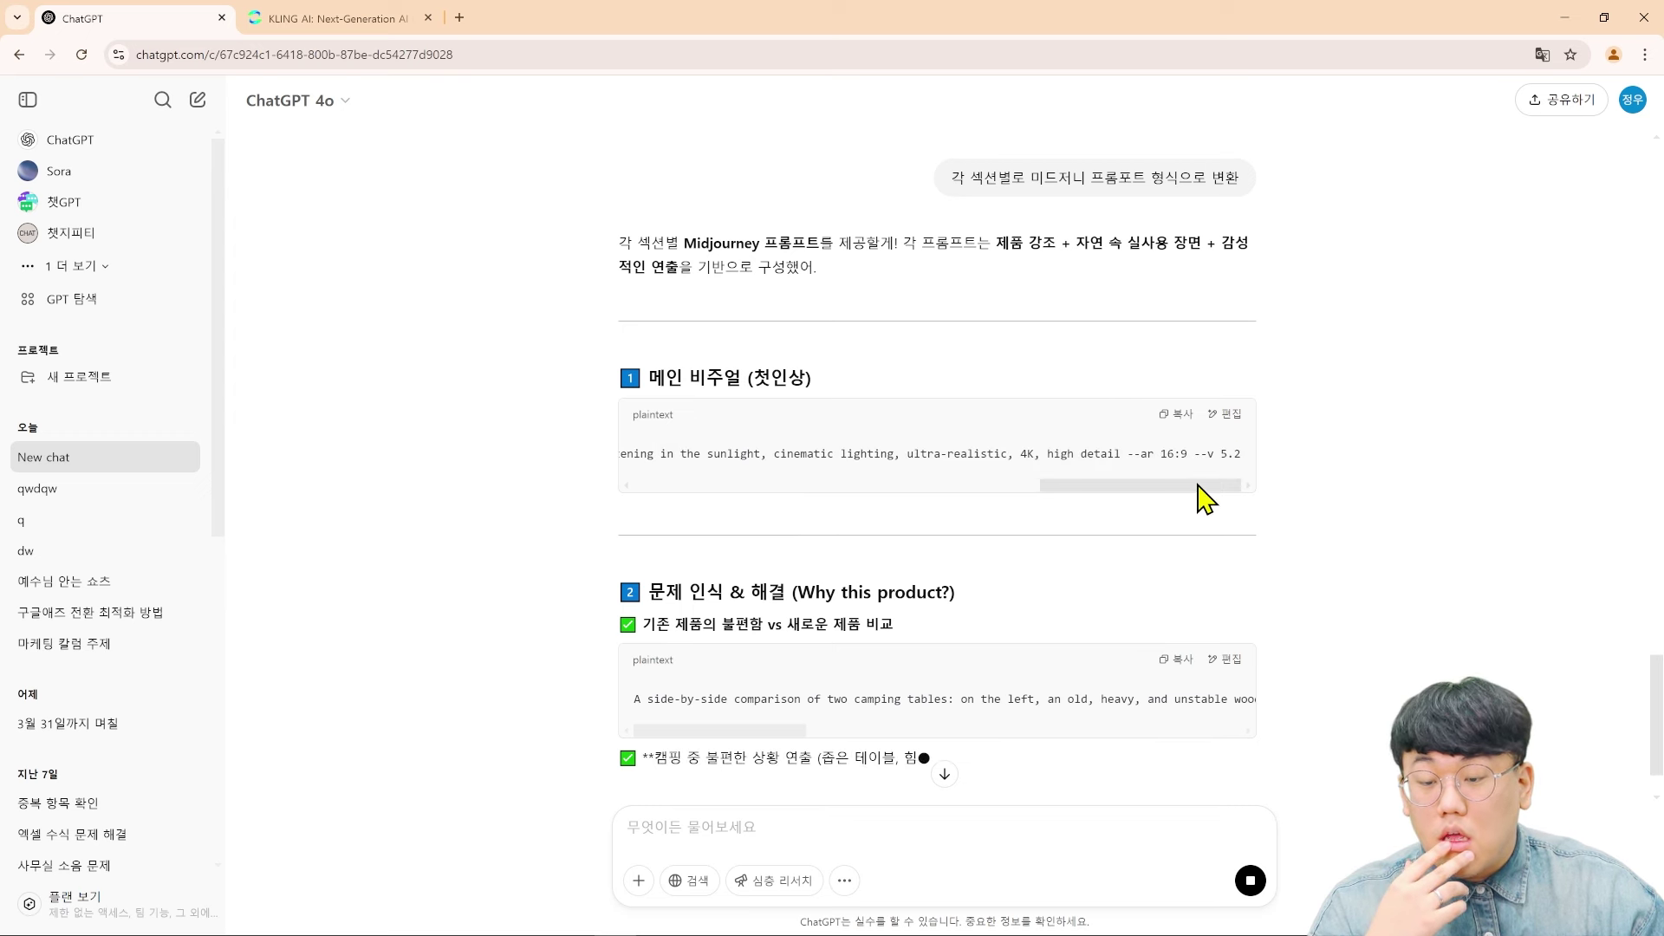
pyautogui.moveTo(1198, 485); pyautogui.dragTo(743, 486)
pyautogui.click(1177, 415)
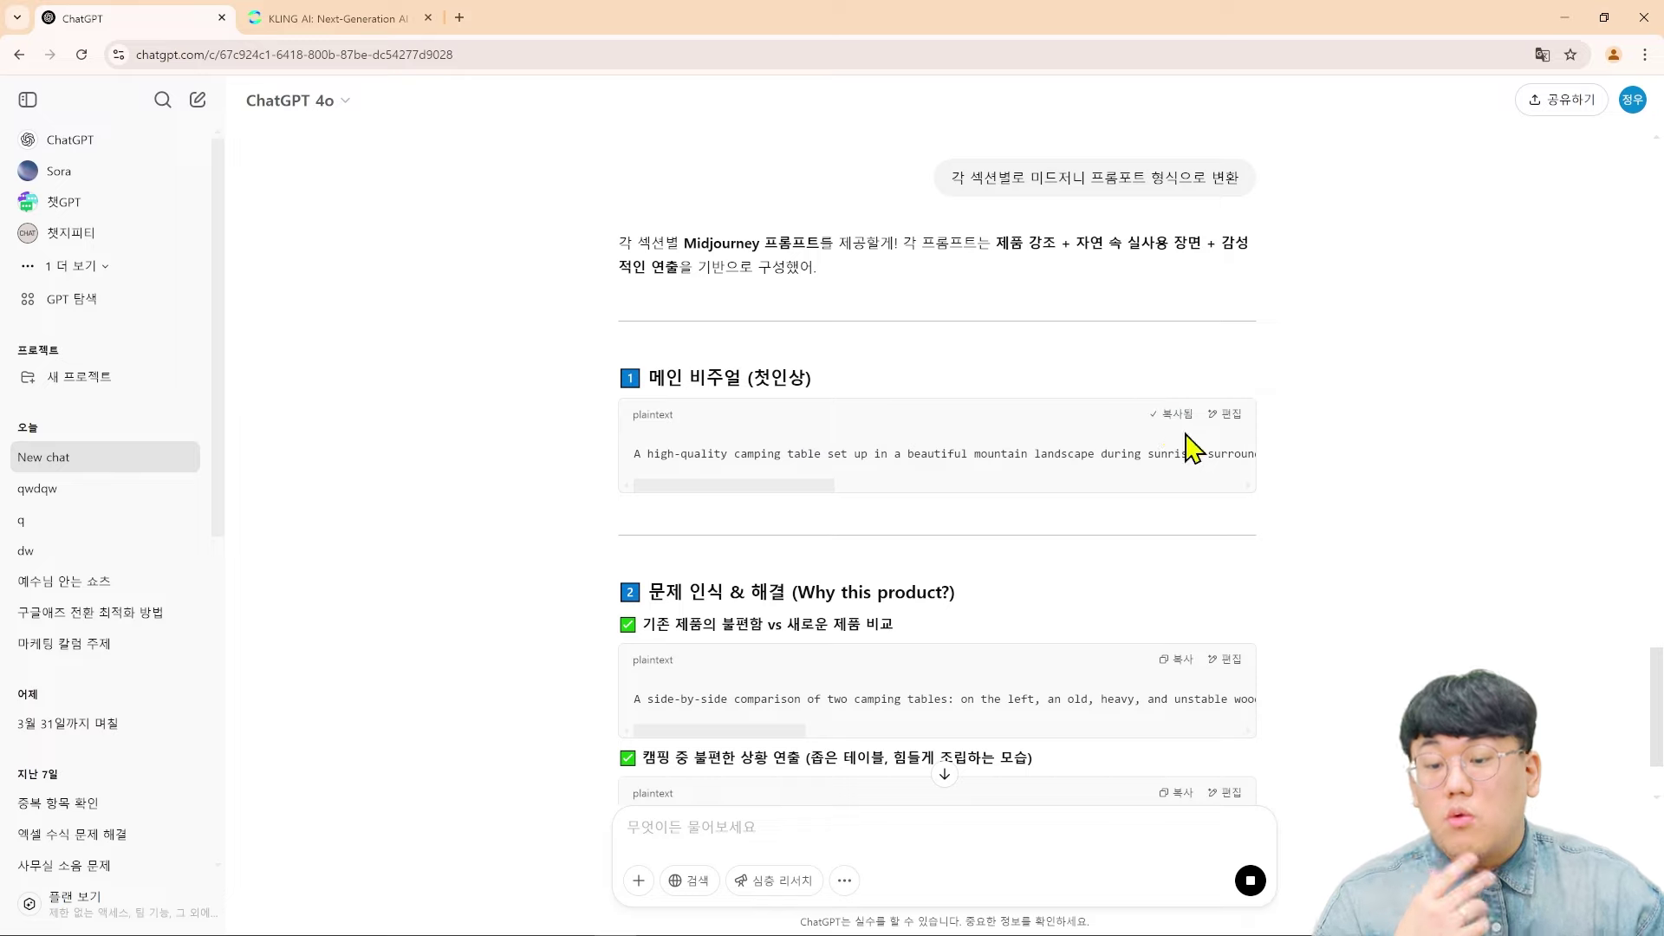
# Step: Switch to Kling AI, paste the copied camping table prompt for image generation, and delete its trailing "--ar 16:9 --v 5.2" parameters
pyautogui.click(360, 18)
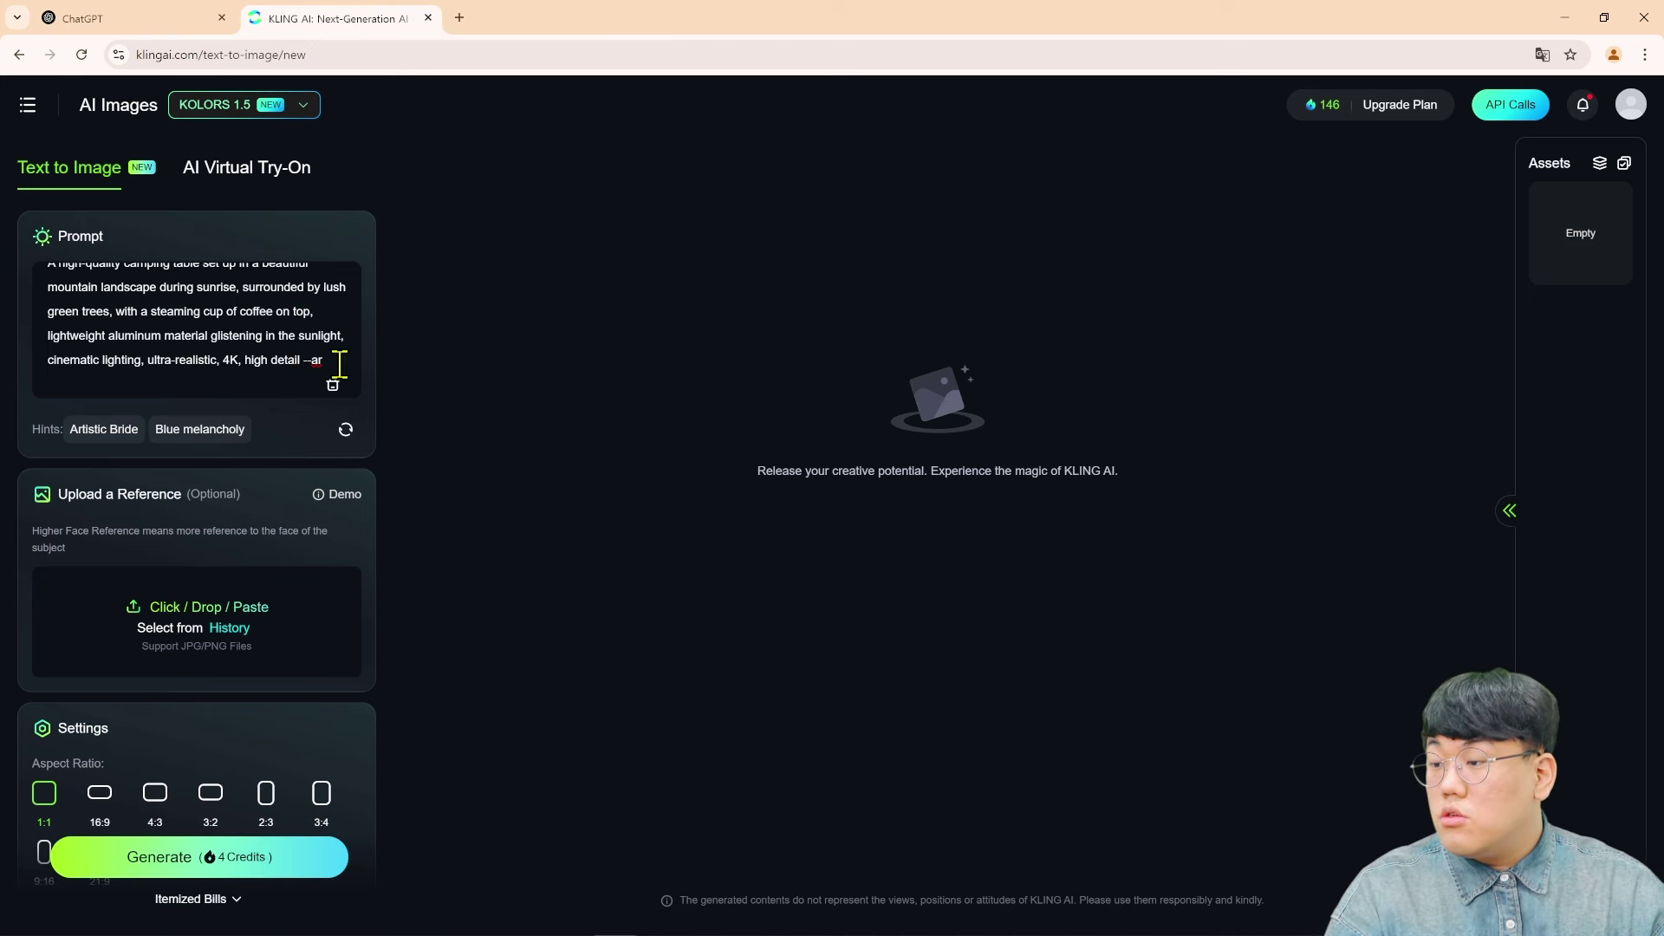
pyautogui.write('16:9 --v 5.2')
pyautogui.moveTo(303, 333); pyautogui.dragTo(327, 375)
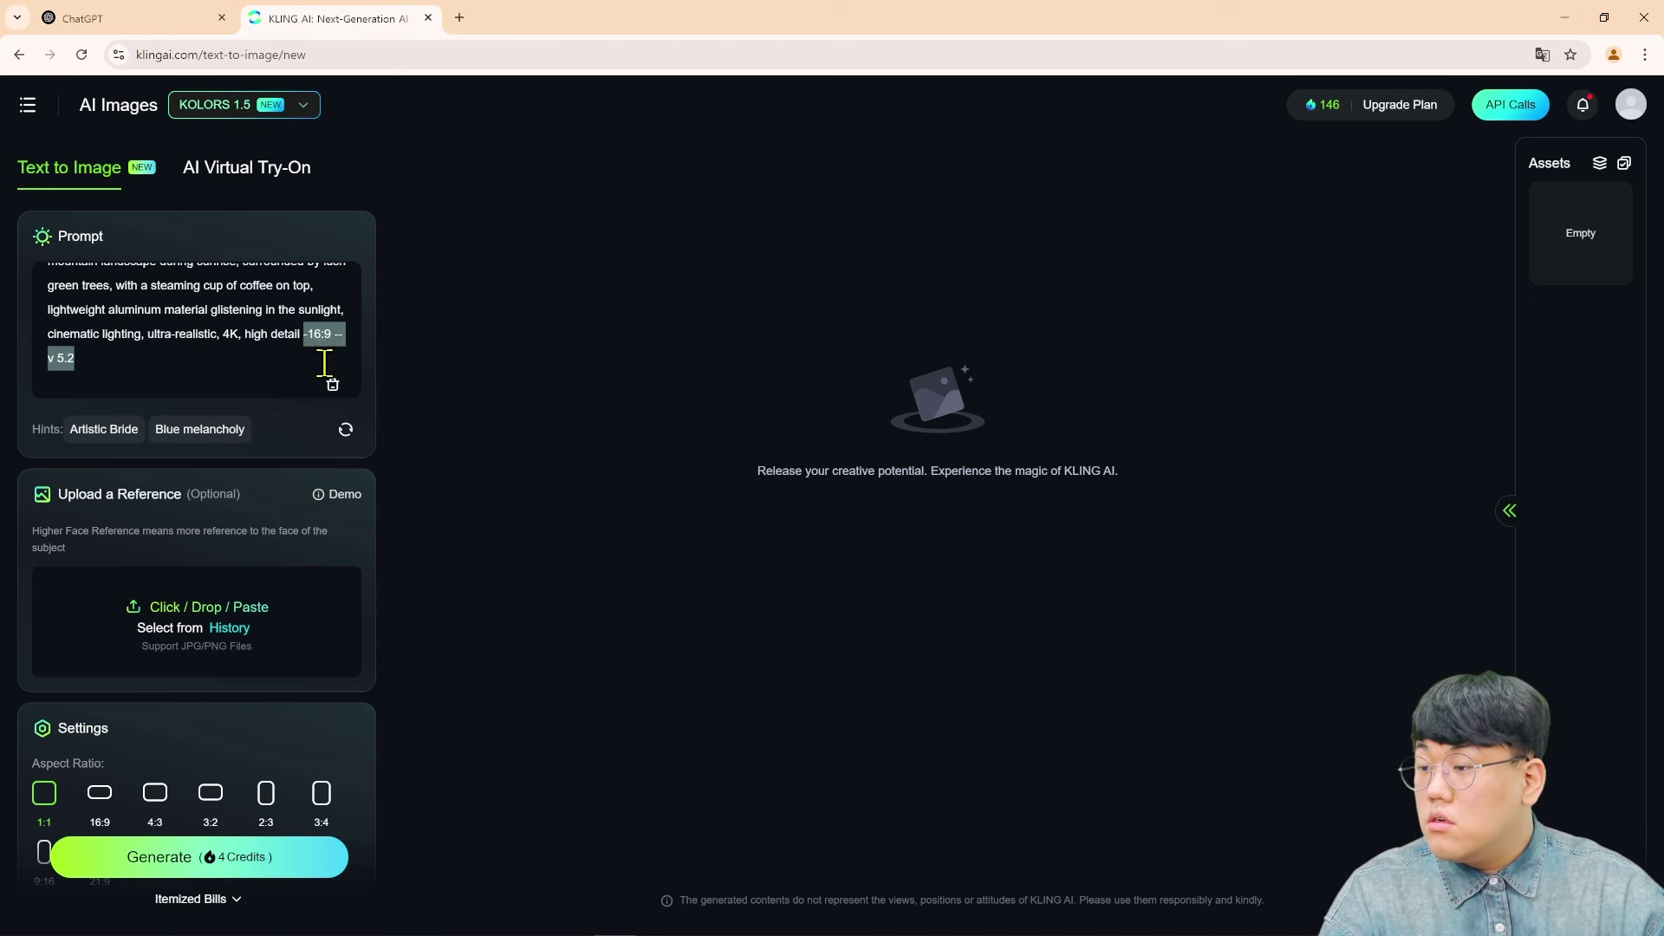
pyautogui.press('BackSpace')
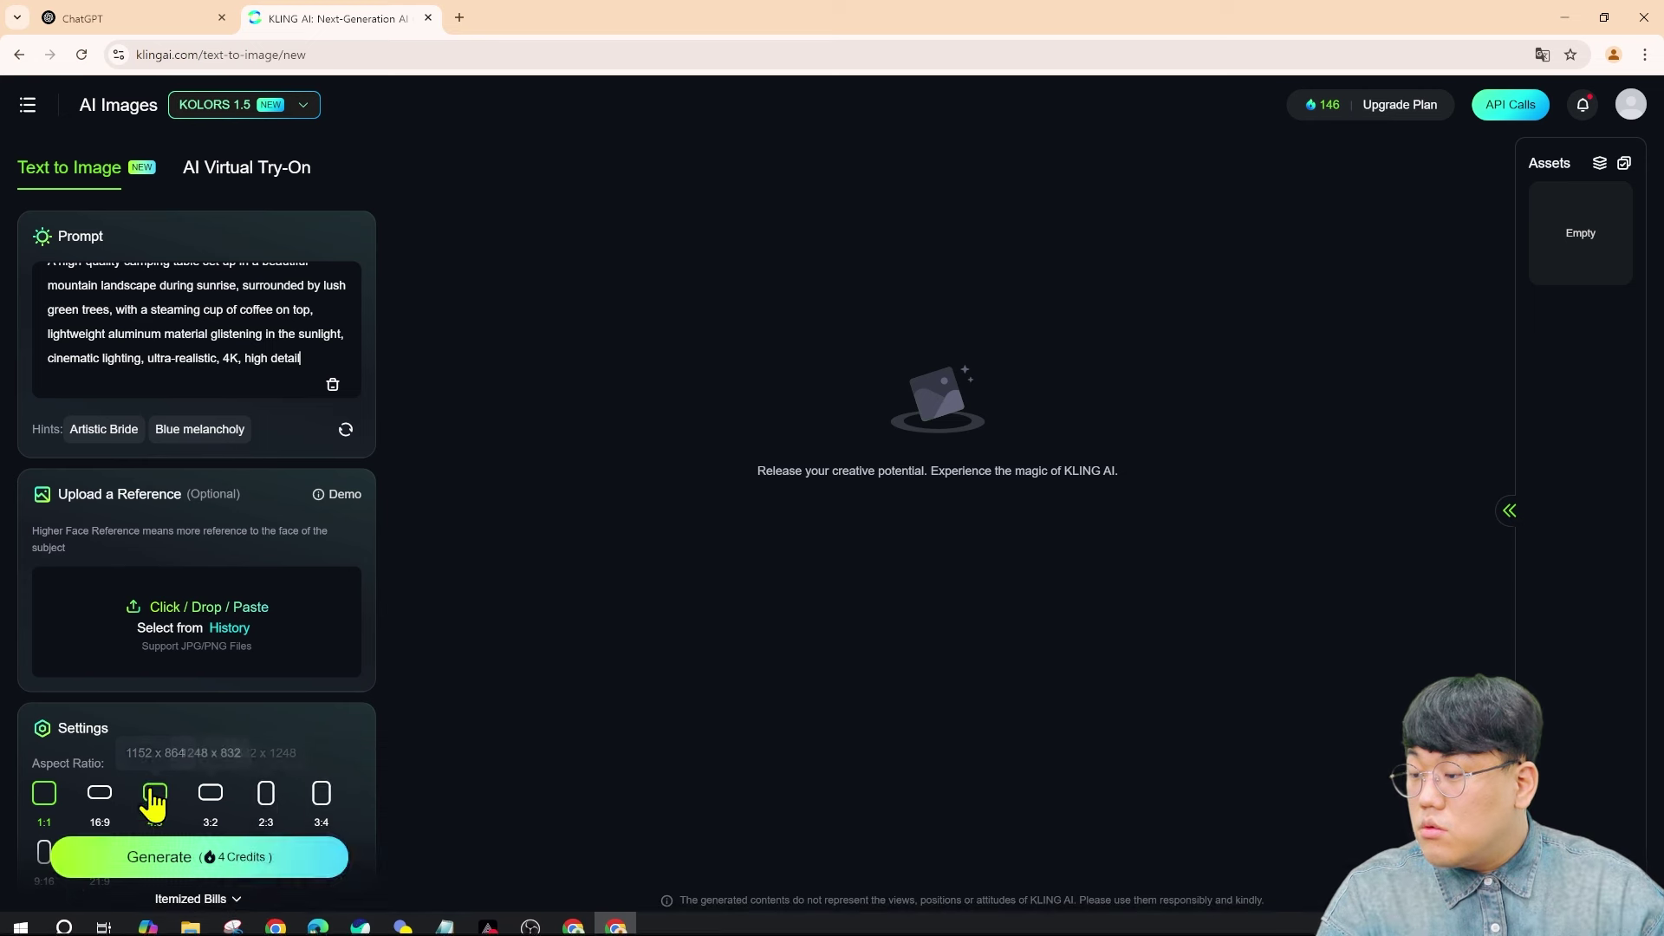
# Step: Generate four 1:1 images from the camping table prompt
pyautogui.click(187, 853)
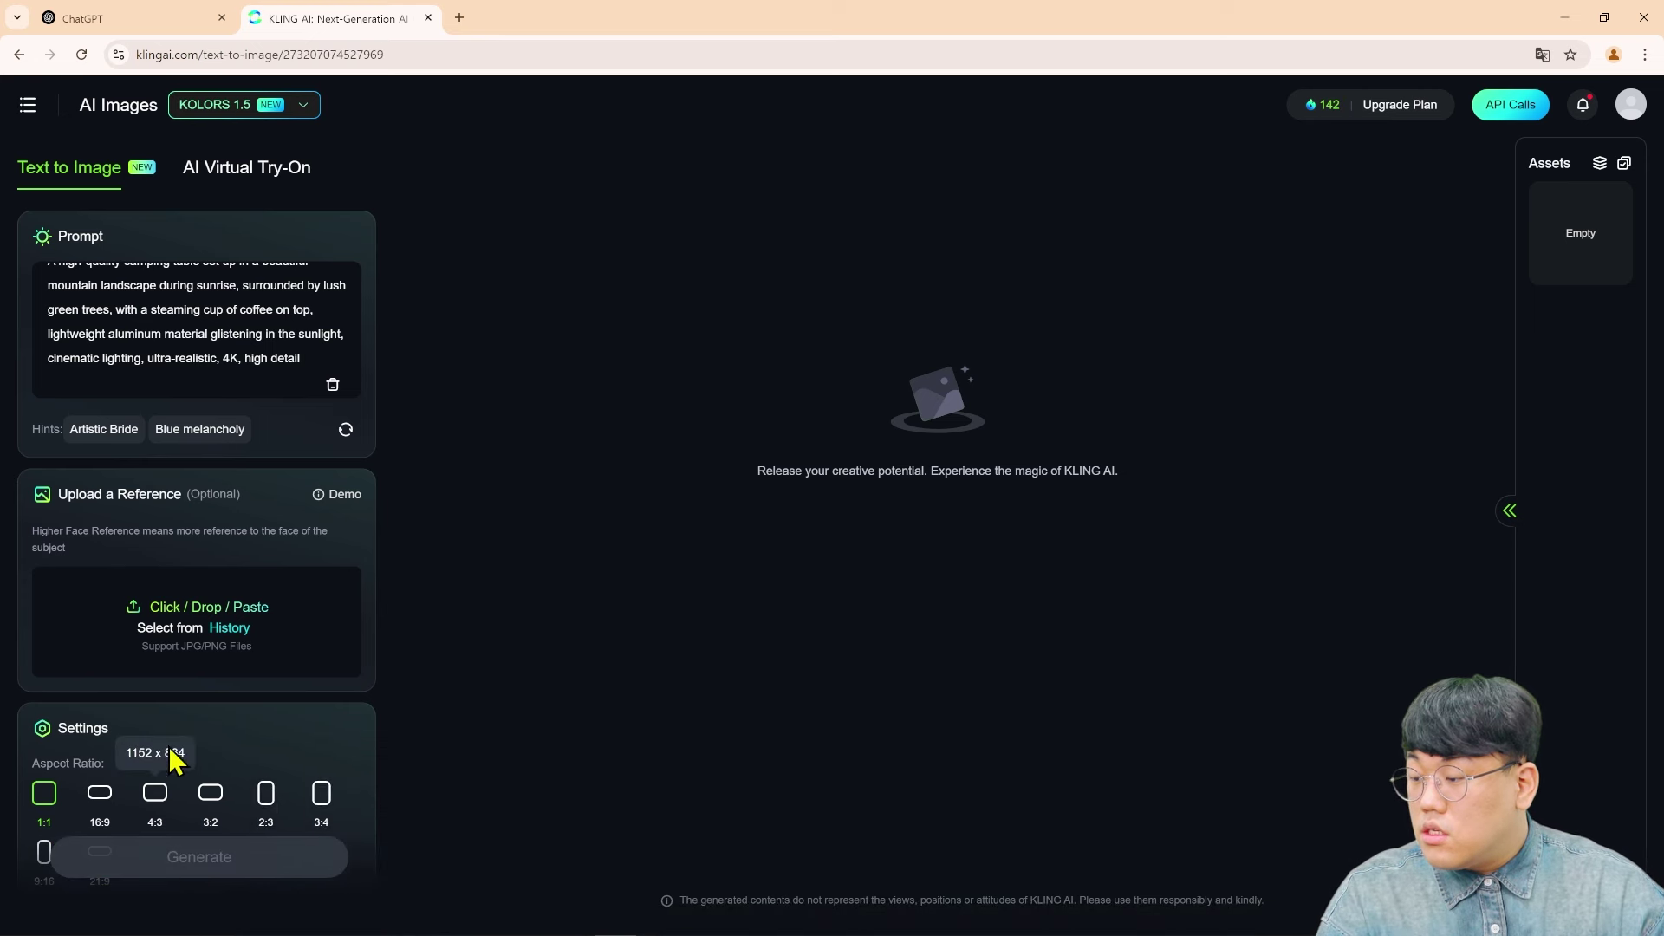
pyautogui.scroll(-2, 54, 768)
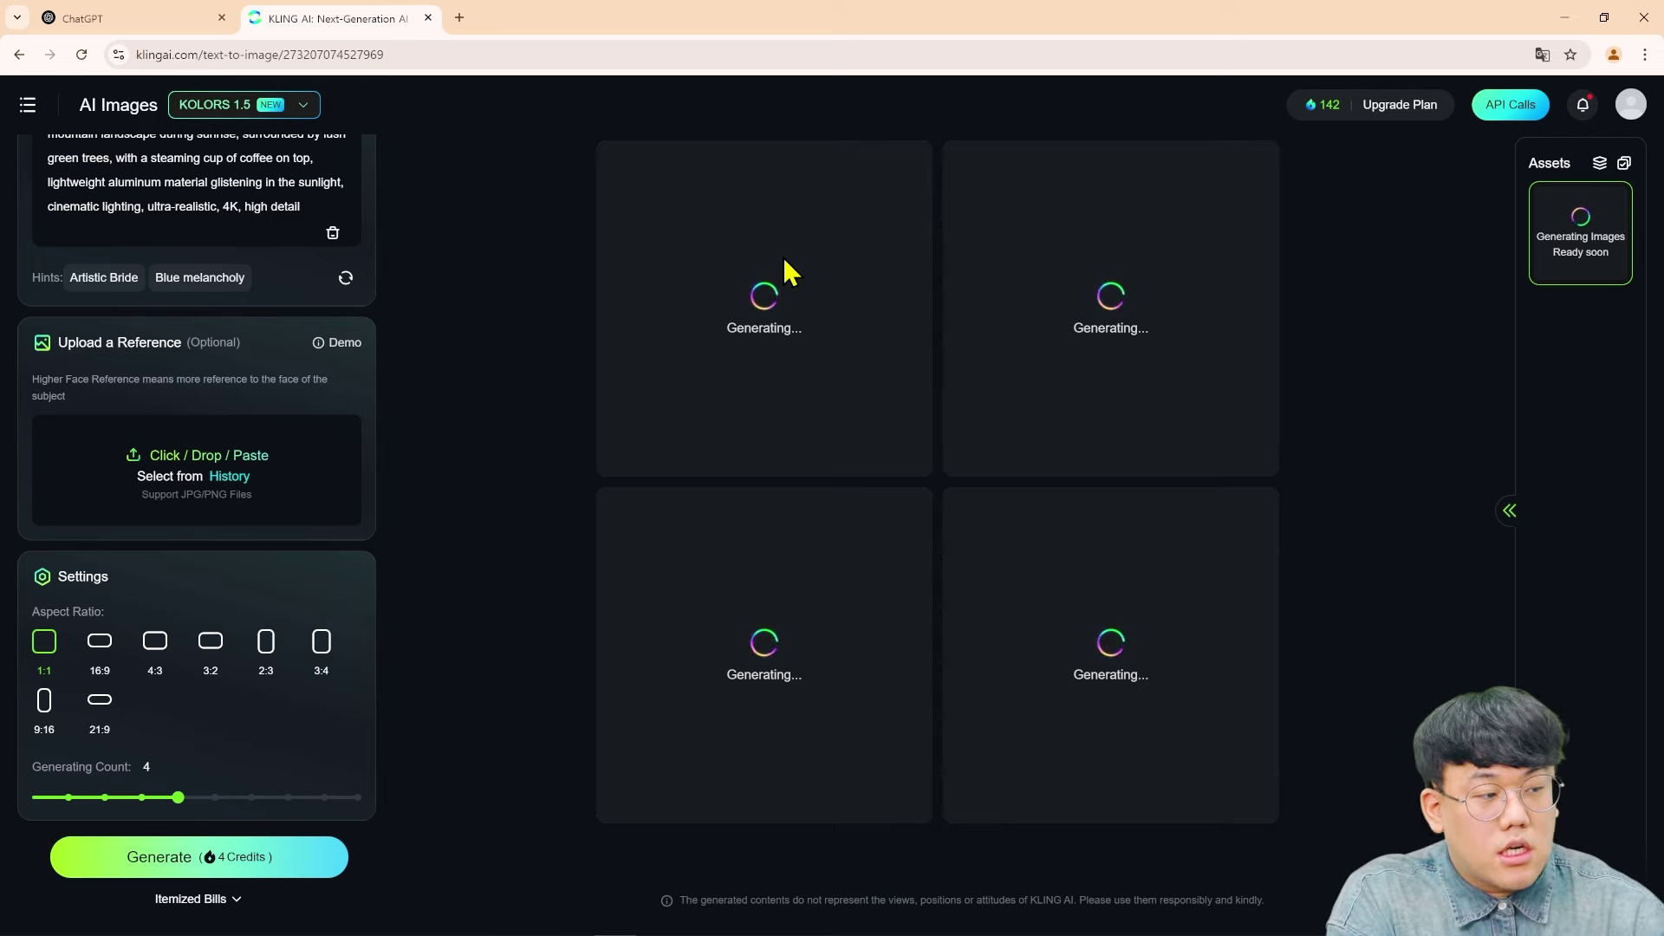
# Step: Switch to ChatGPT and look through the Midjourney prompts for sections 1 to 4, checking briefly on the Kling AI images
pyautogui.click(208, 15)
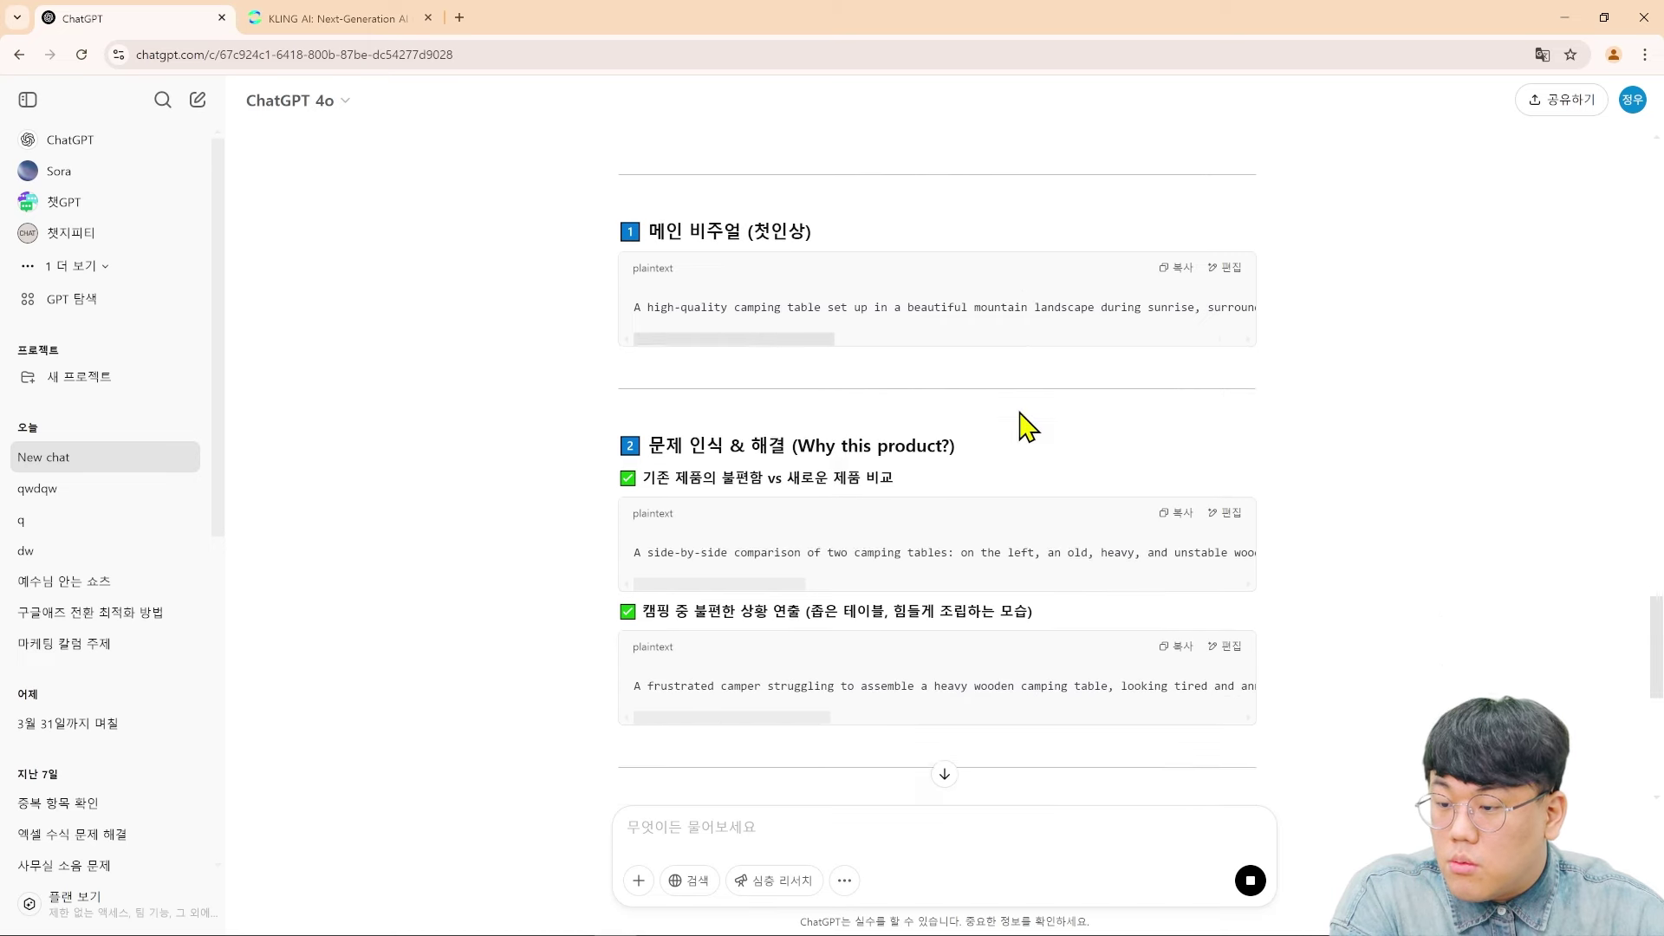
pyautogui.scroll(-2, 1029, 426)
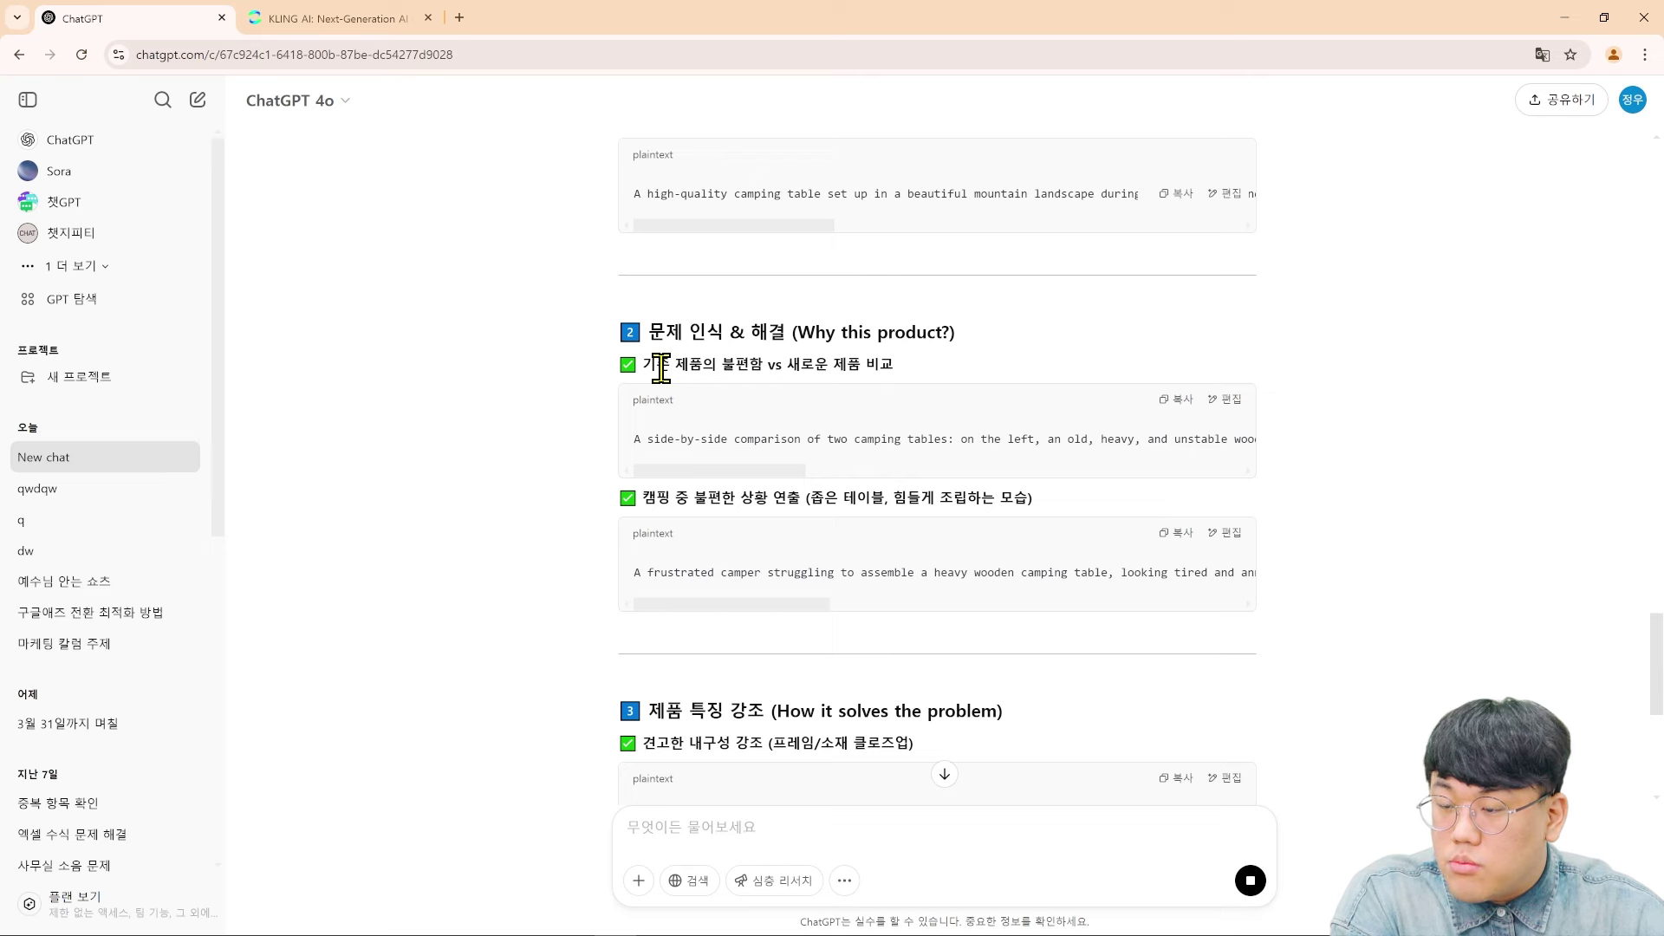
pyautogui.scroll(-4, 660, 368)
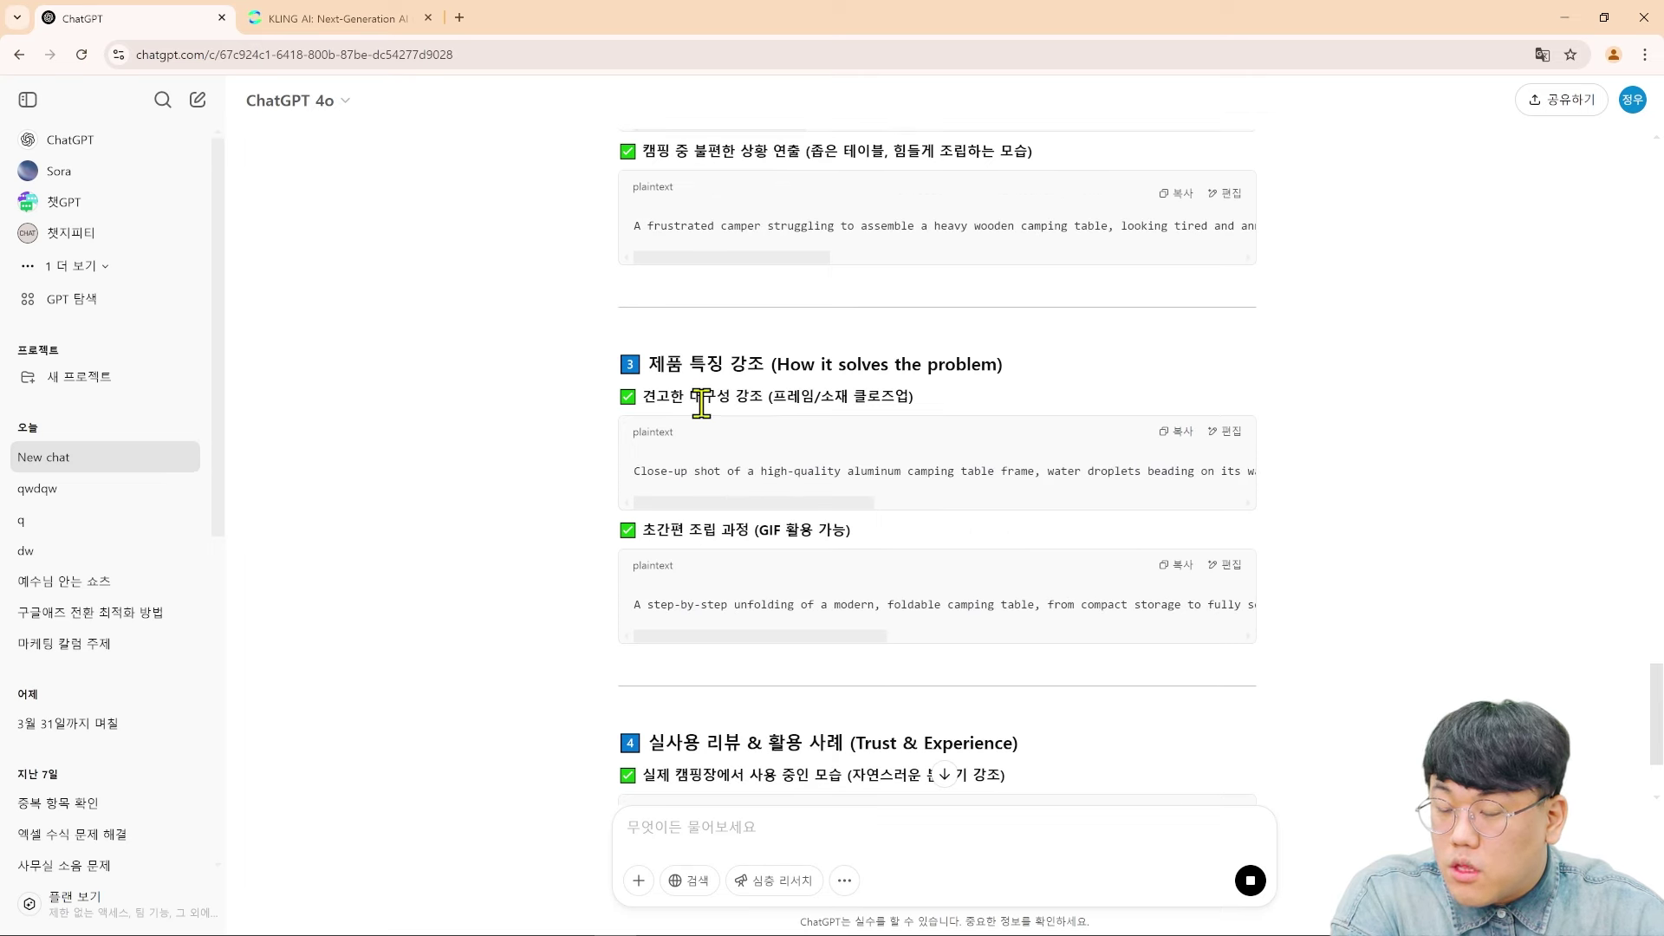
pyautogui.scroll(-2, 546, 438)
pyautogui.scroll(-1, 774, 581)
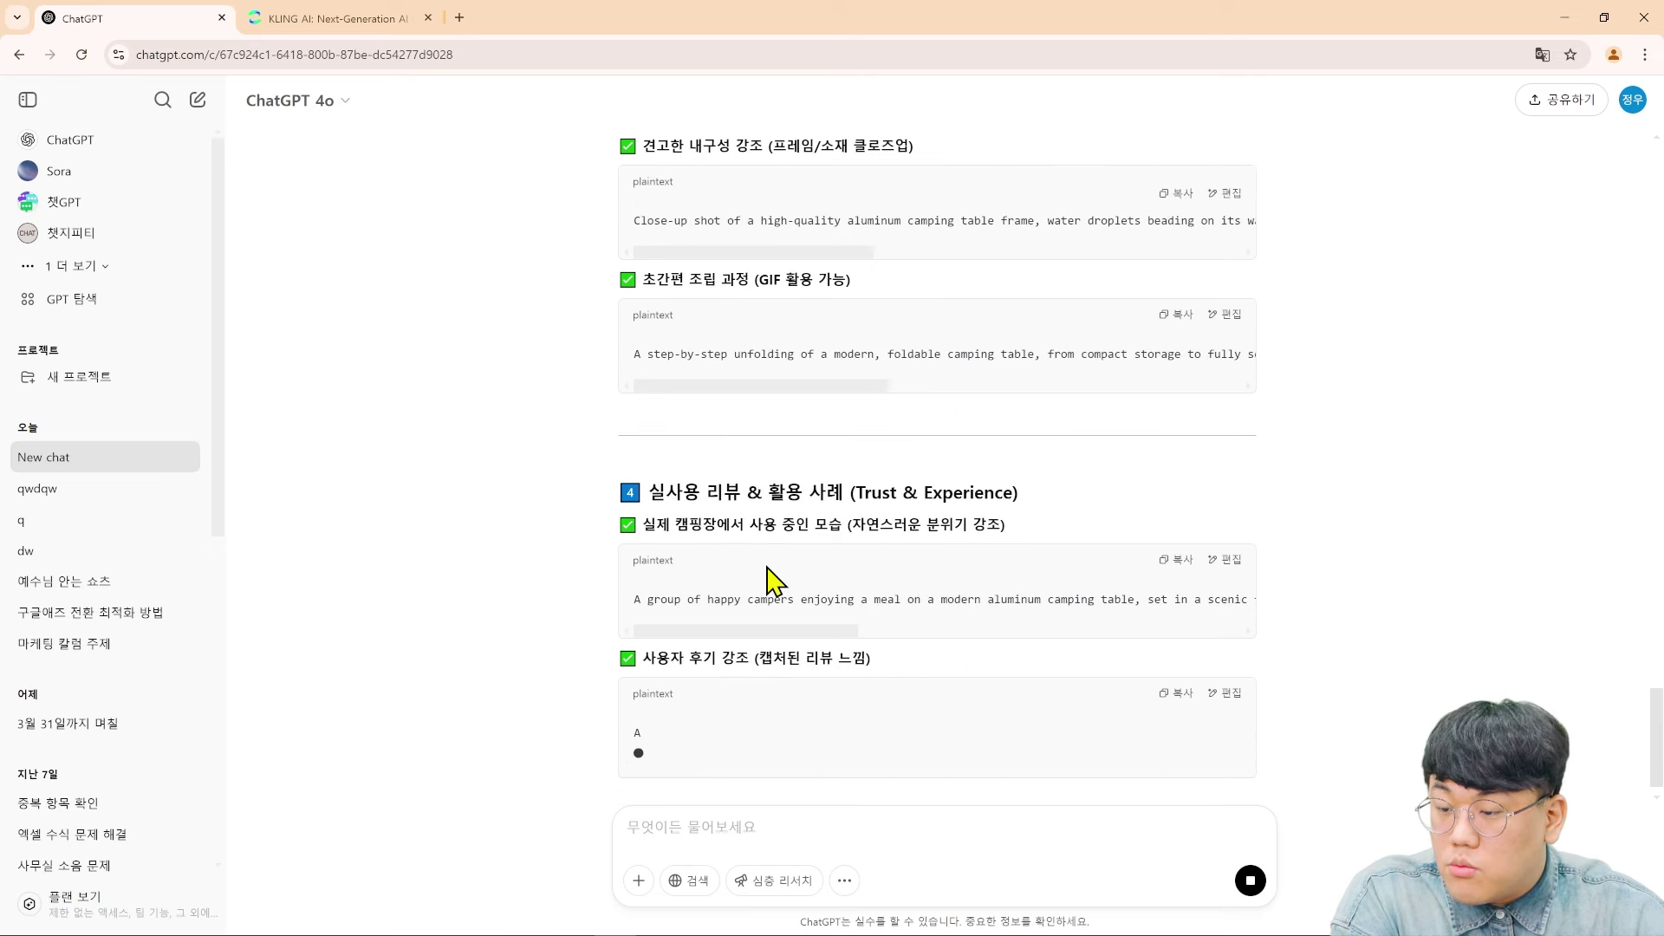
pyautogui.scroll(3, 598, 624)
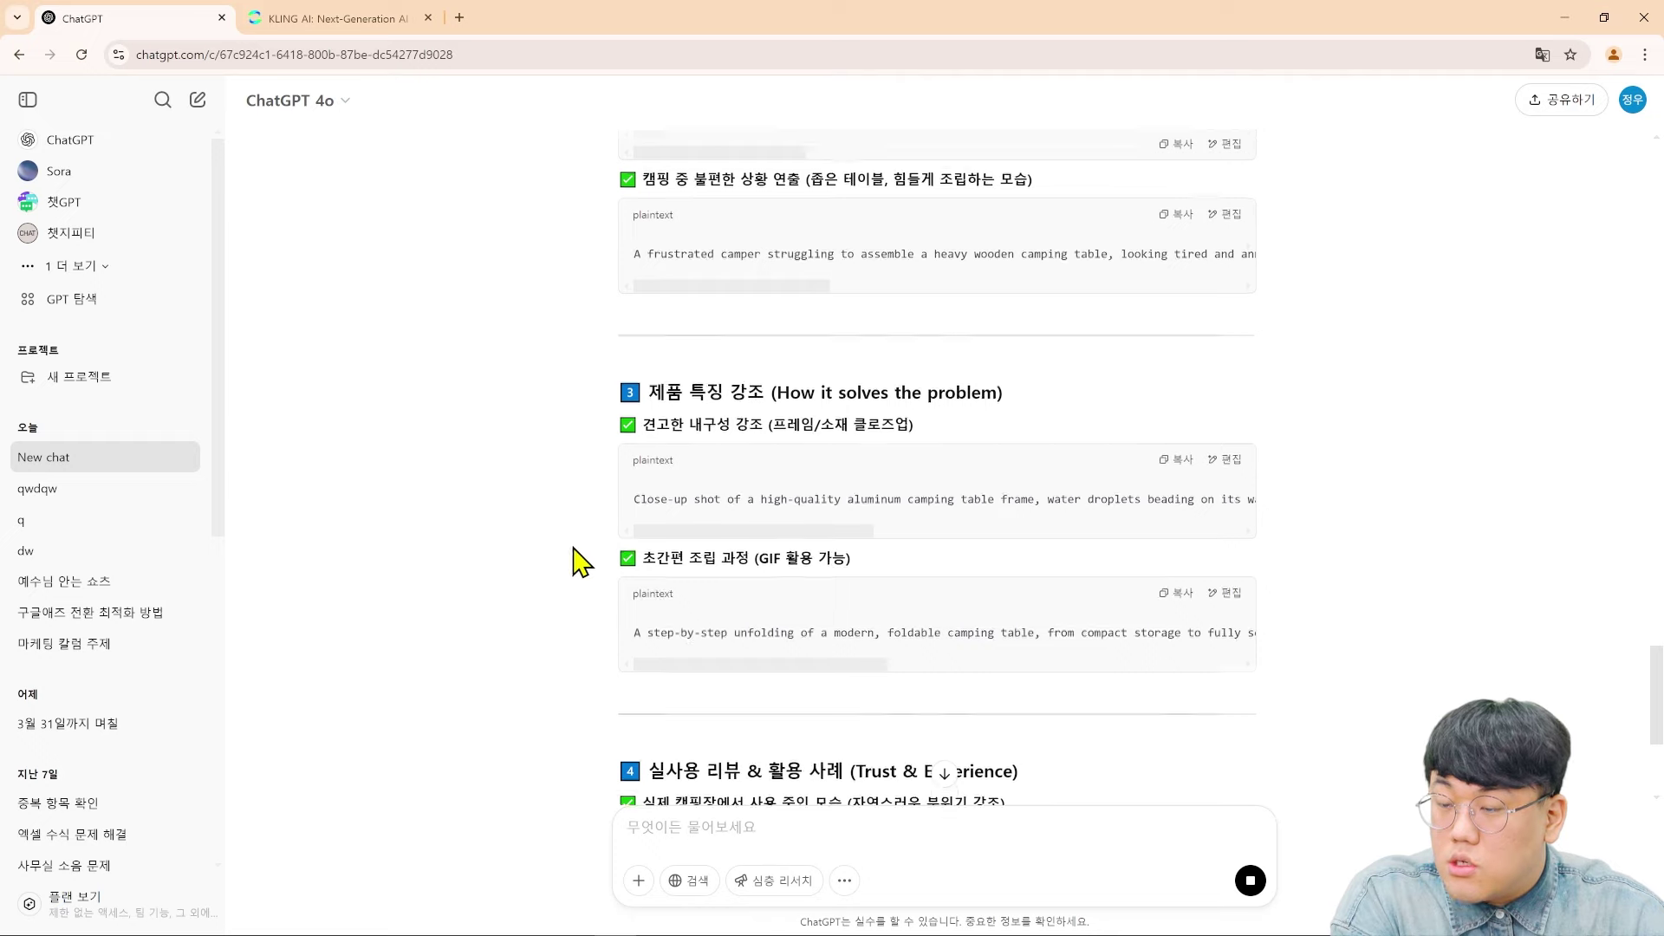
pyautogui.scroll(5, 468, 223)
pyautogui.click(338, 18)
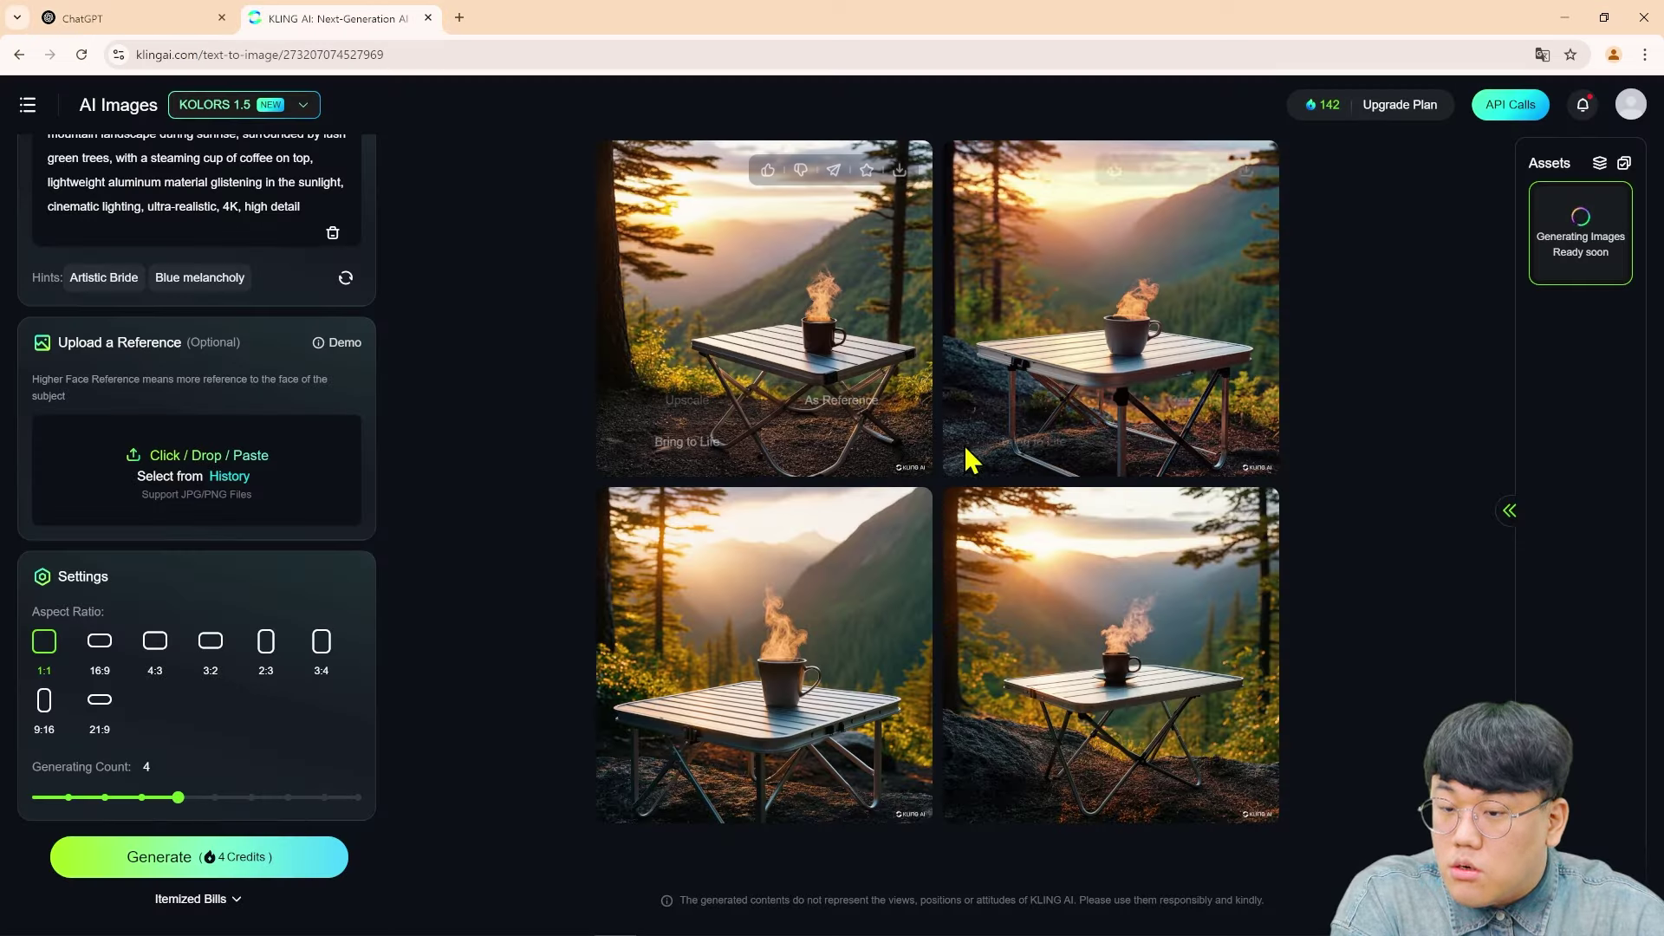
pyautogui.click(179, 18)
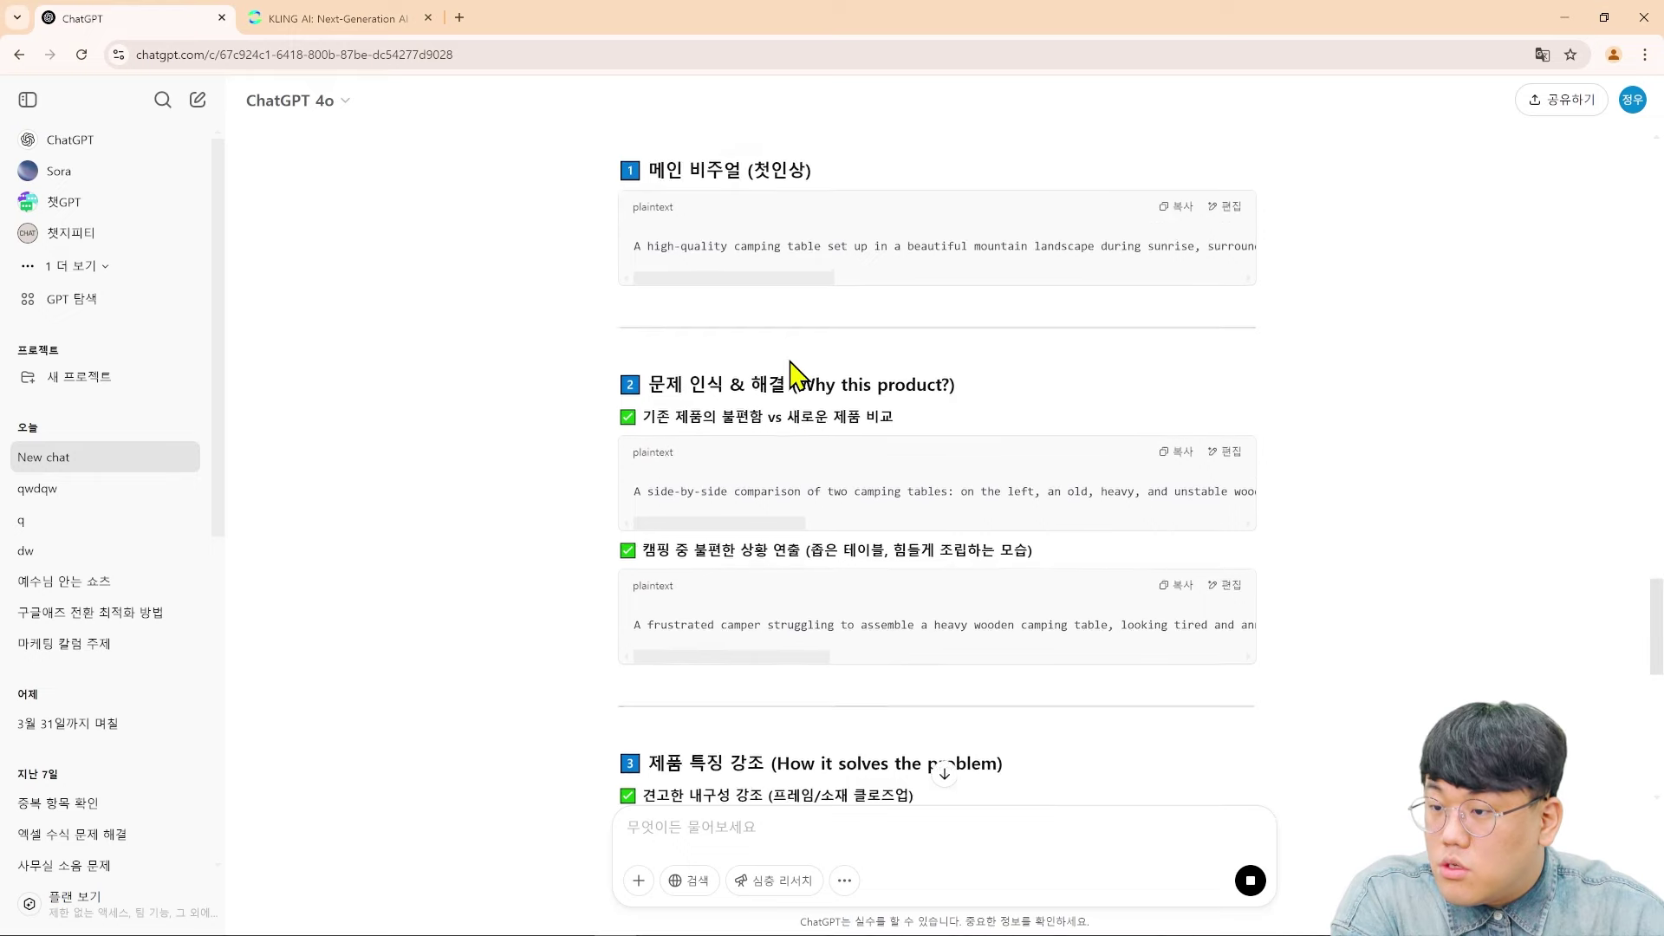
pyautogui.scroll(3, 790, 374)
# Step: Back in Kling AI, enlarge the fourth camping table image with the dark cup on a saucer, download it and close the preview
pyautogui.click(407, 17)
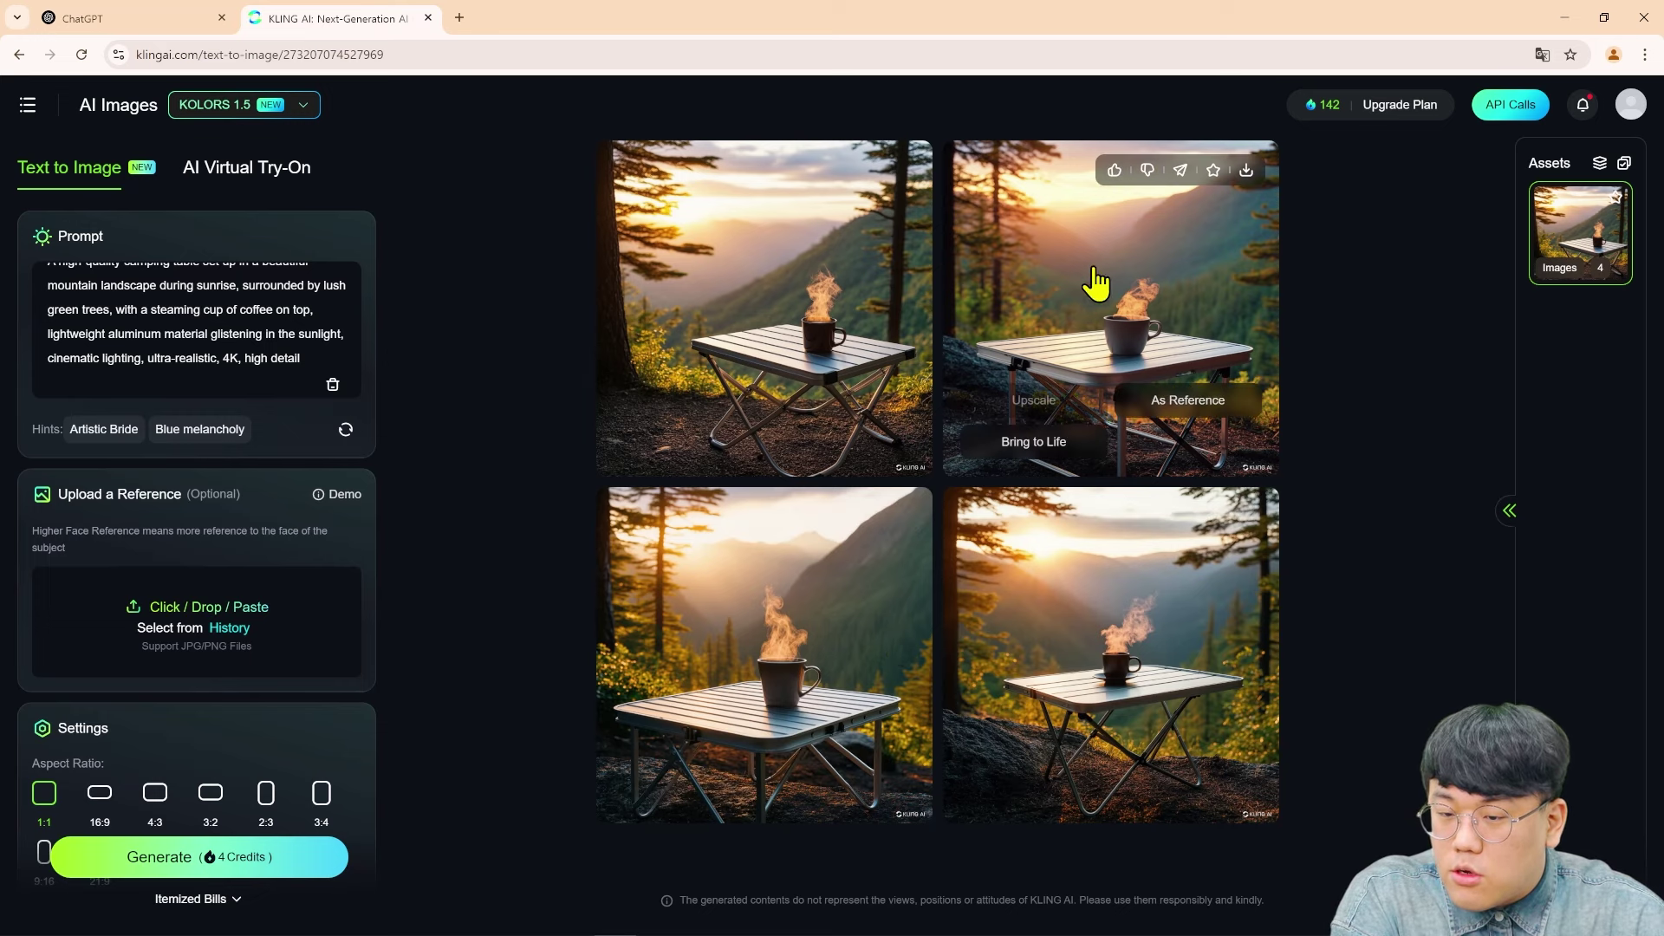
pyautogui.click(1142, 664)
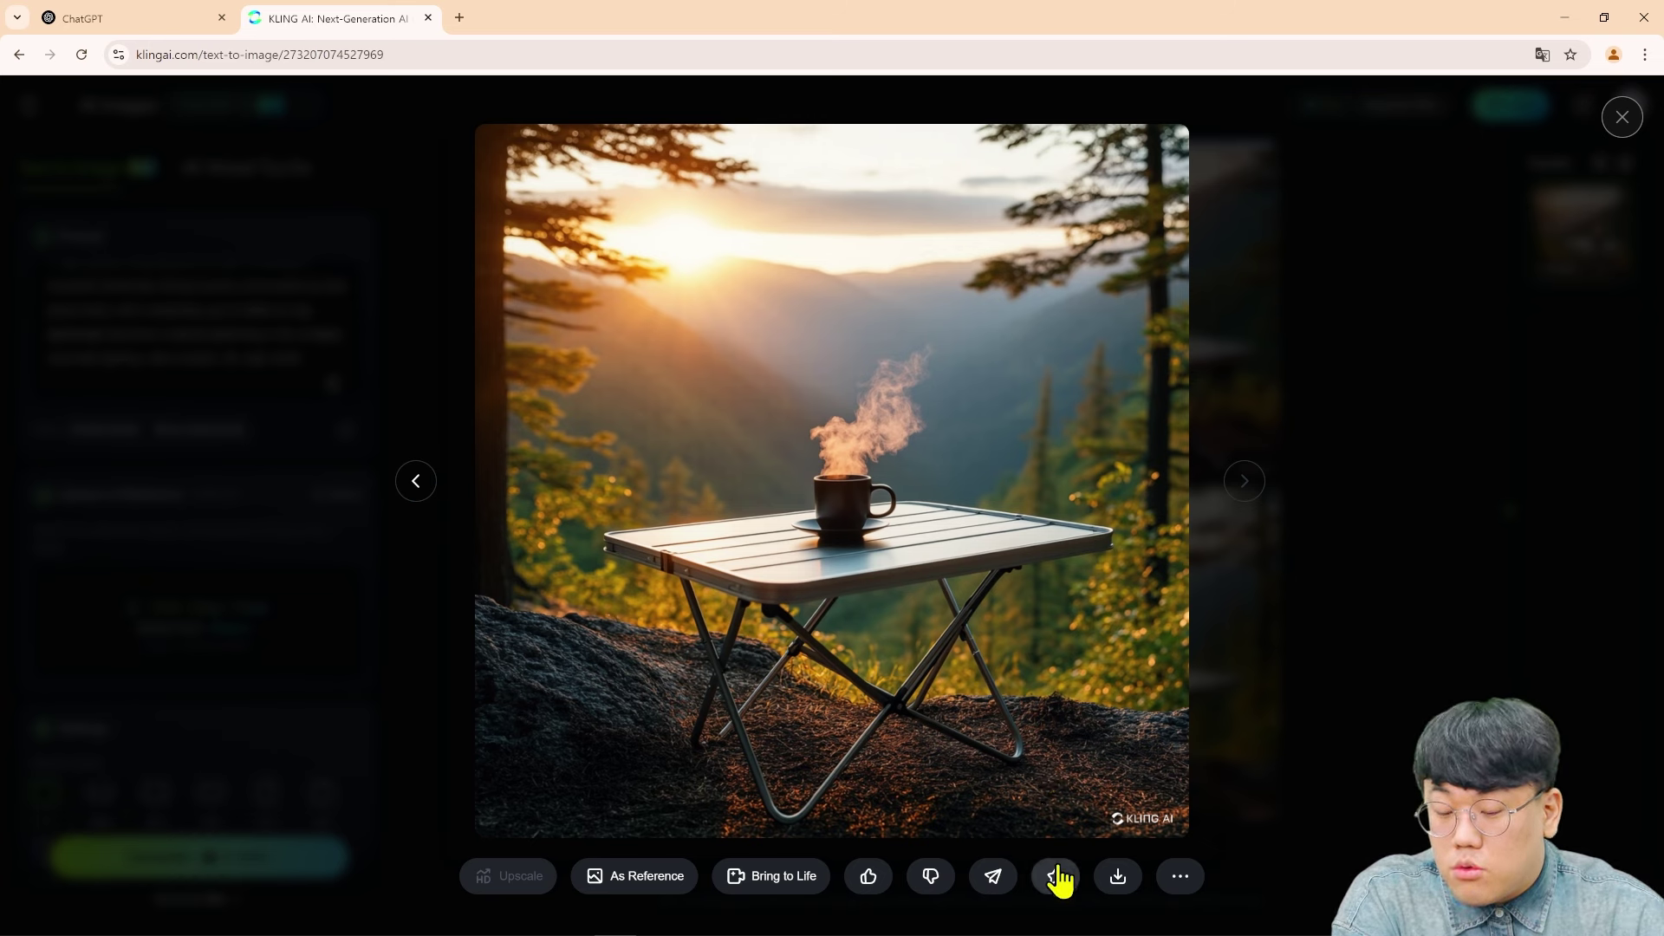
pyautogui.click(1120, 879)
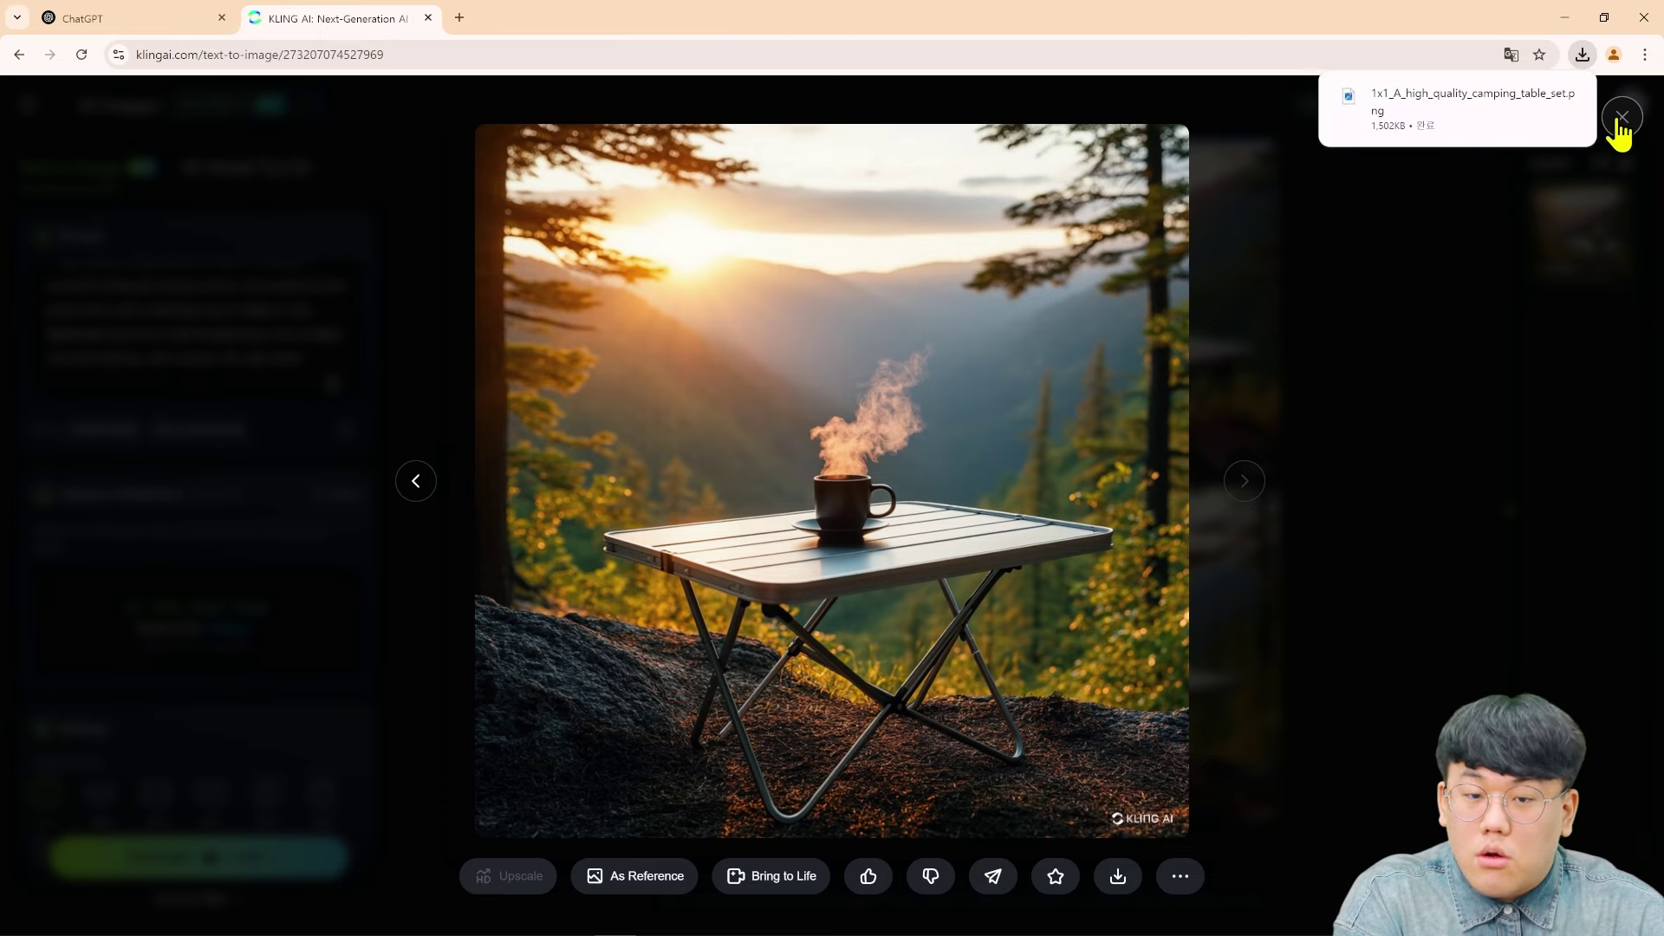
pyautogui.click(1621, 118)
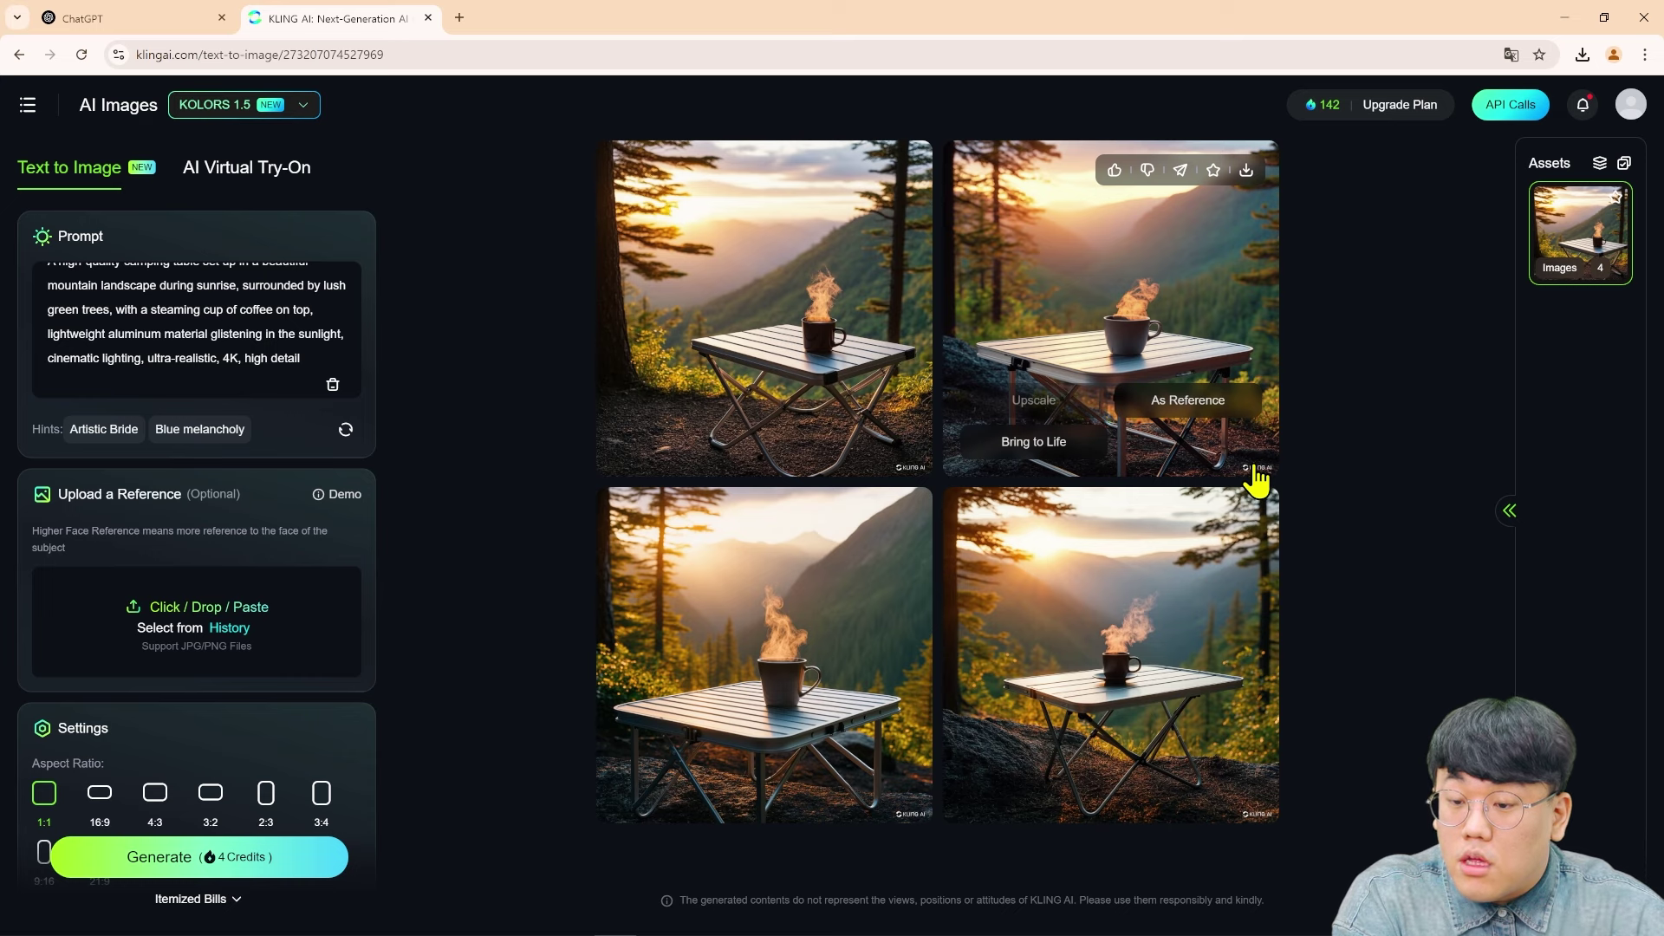
# Step: Check the Upscale option on the second camping table image and view that image enlarged
pyautogui.moveTo(1069, 417)
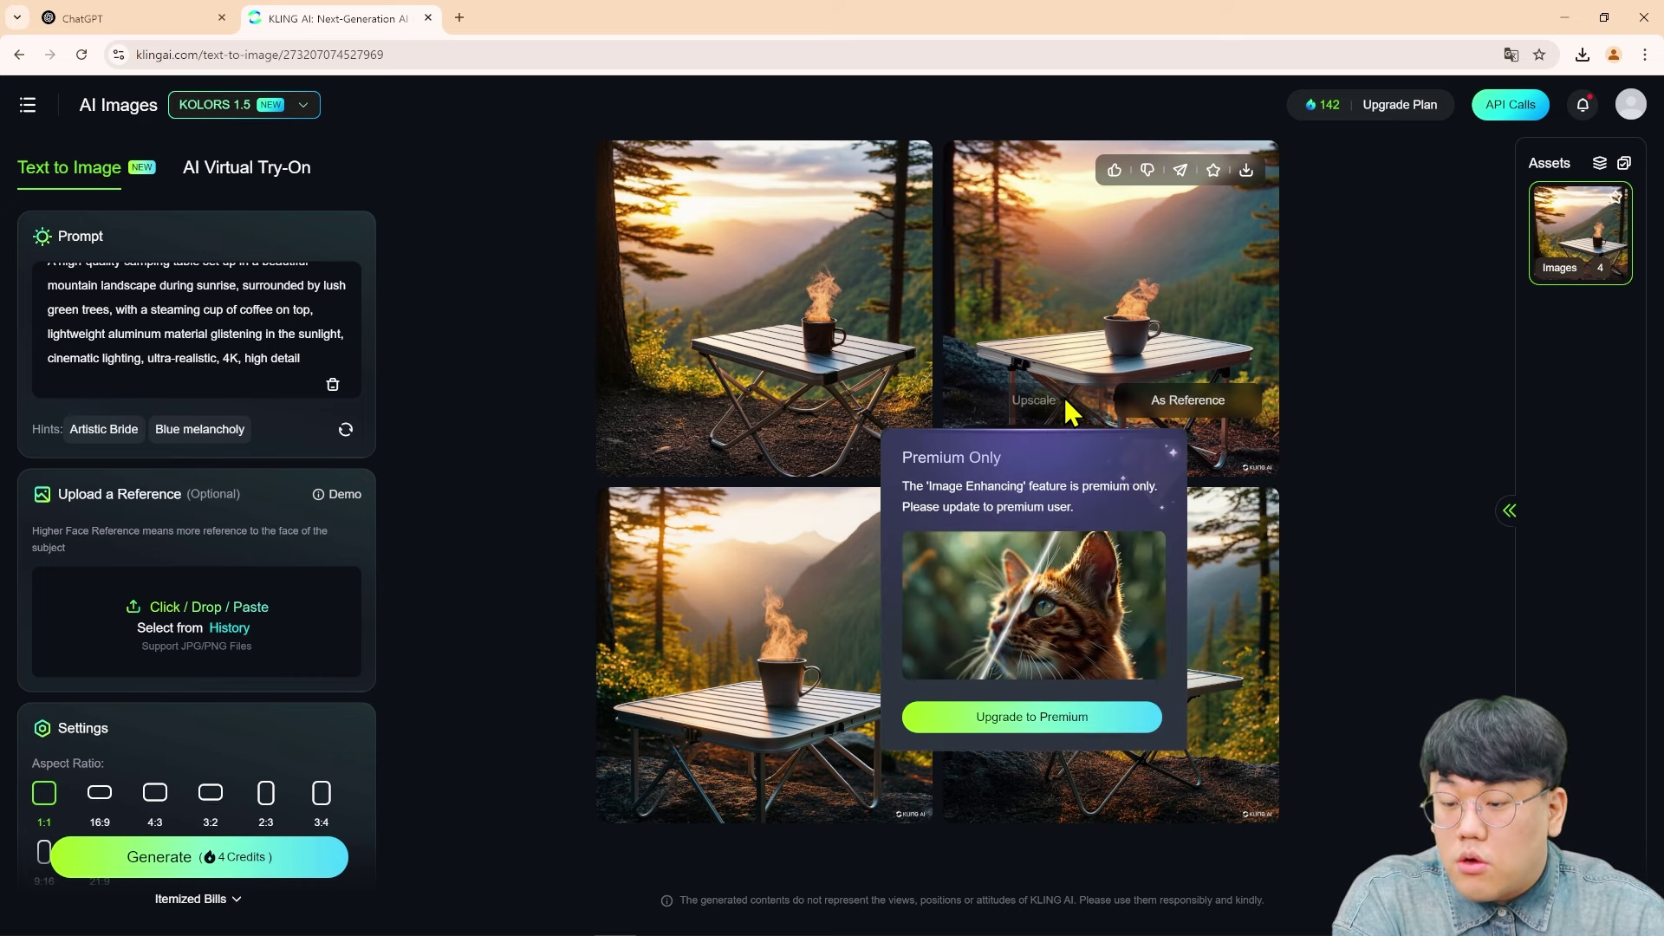
pyautogui.click(996, 387)
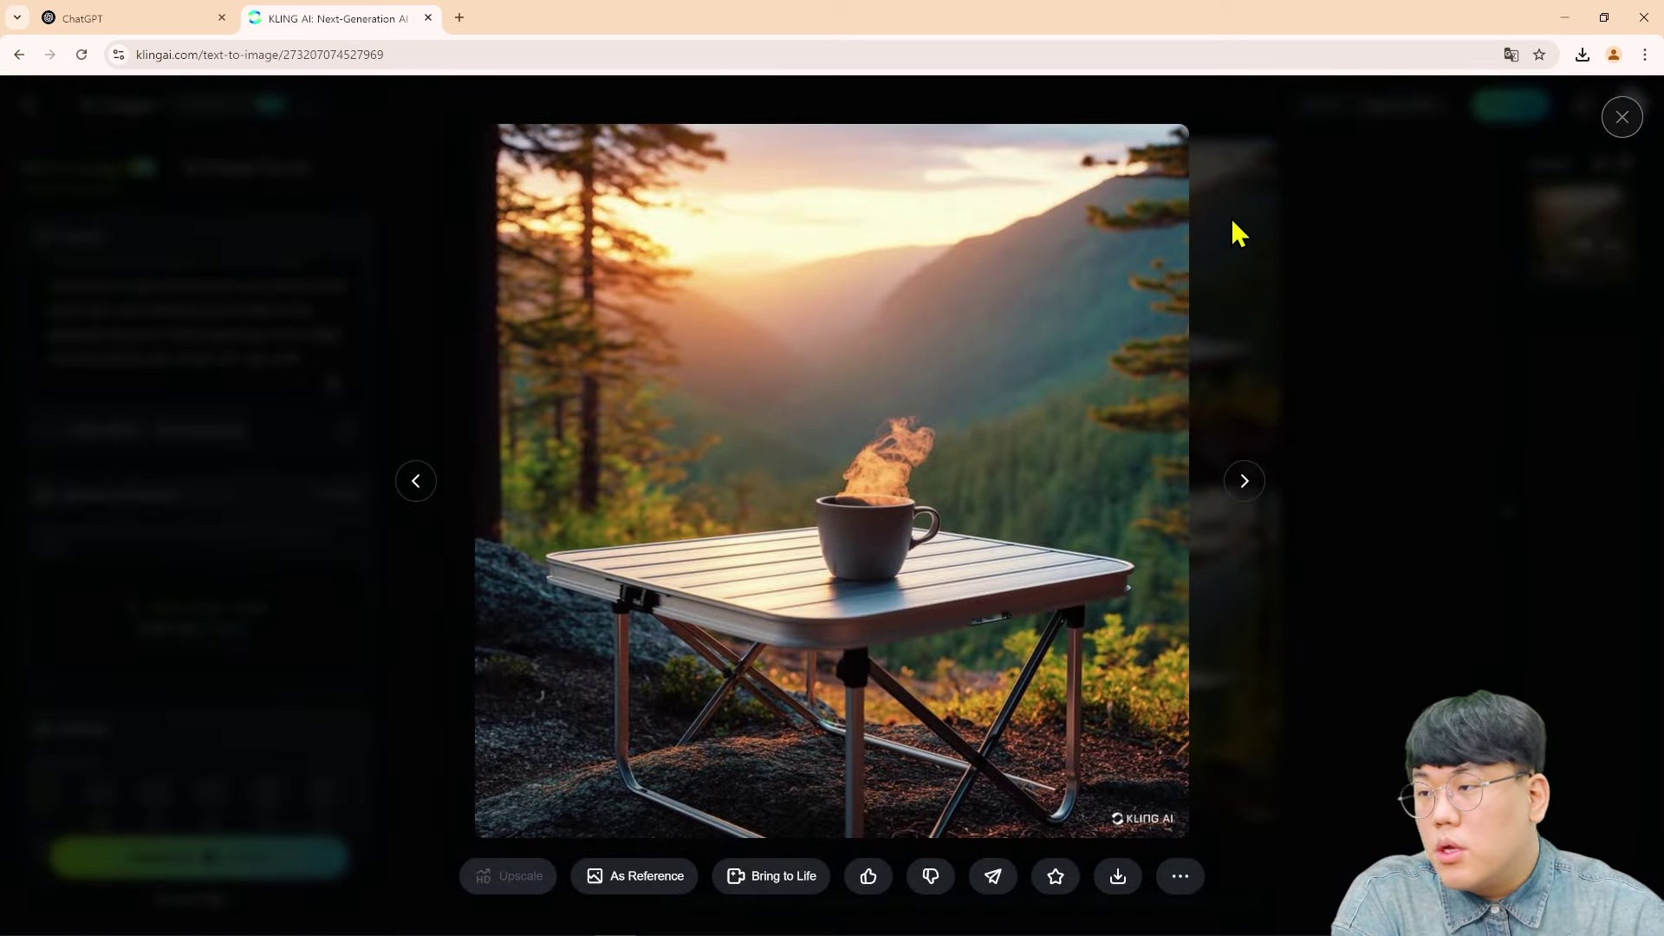
pyautogui.click(1609, 123)
# Step: Get the section 3 durability prompt from ChatGPT and generate four close-up images of the aluminum camping table frame from it in Kling AI
pyautogui.click(159, 18)
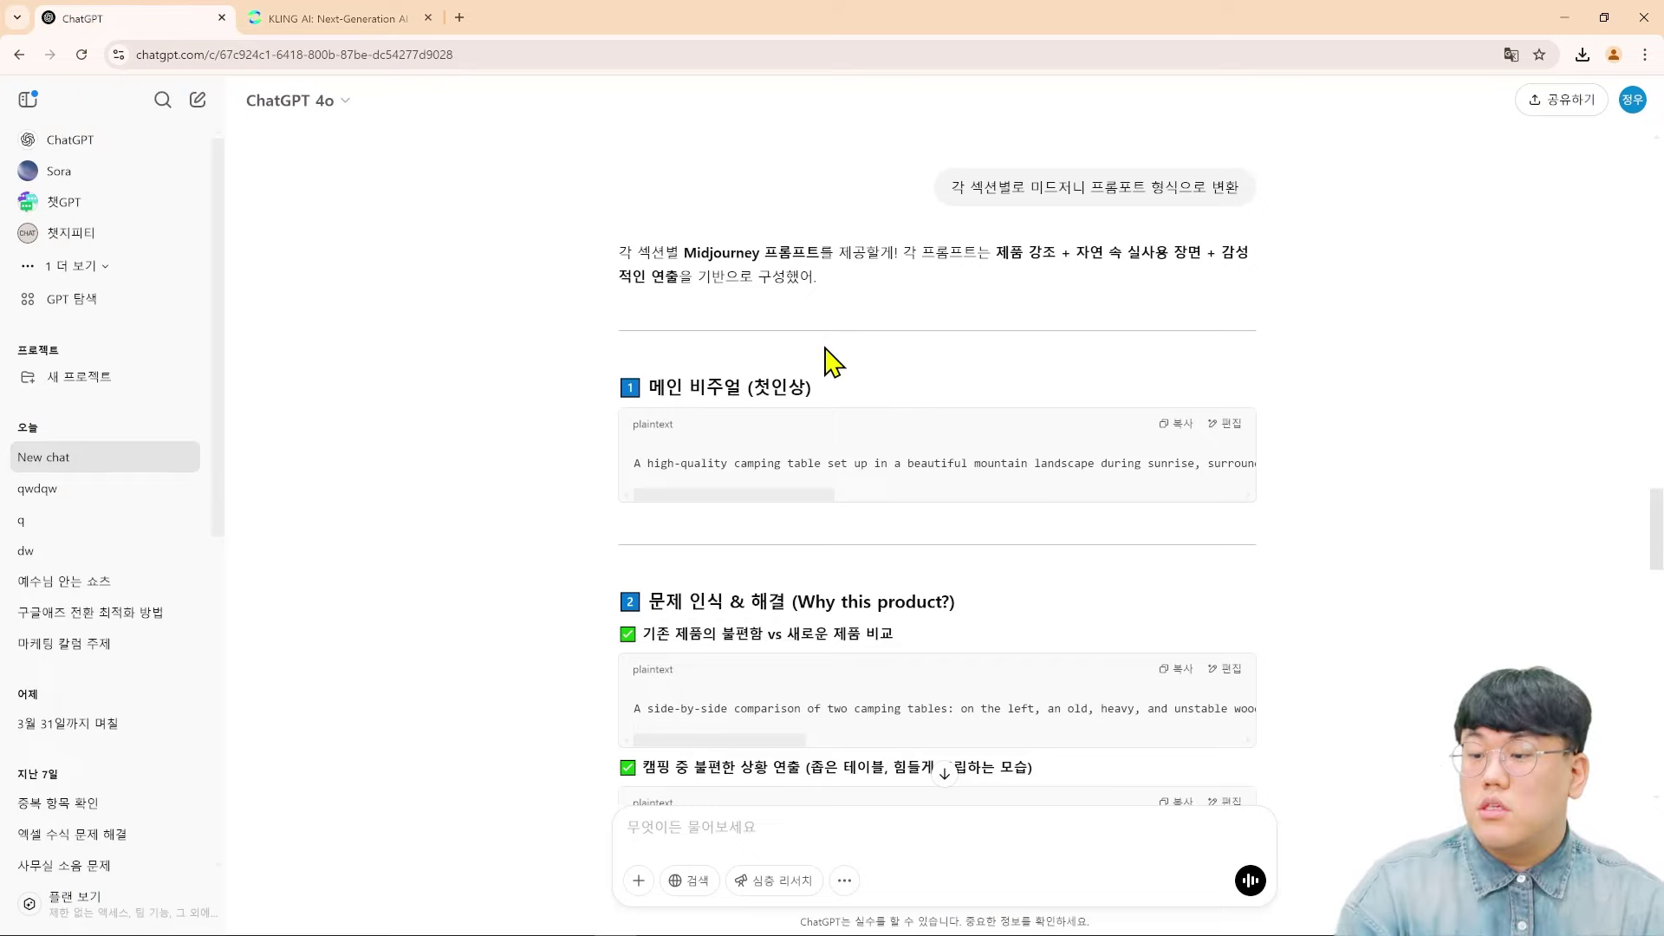
pyautogui.scroll(-5, 832, 355)
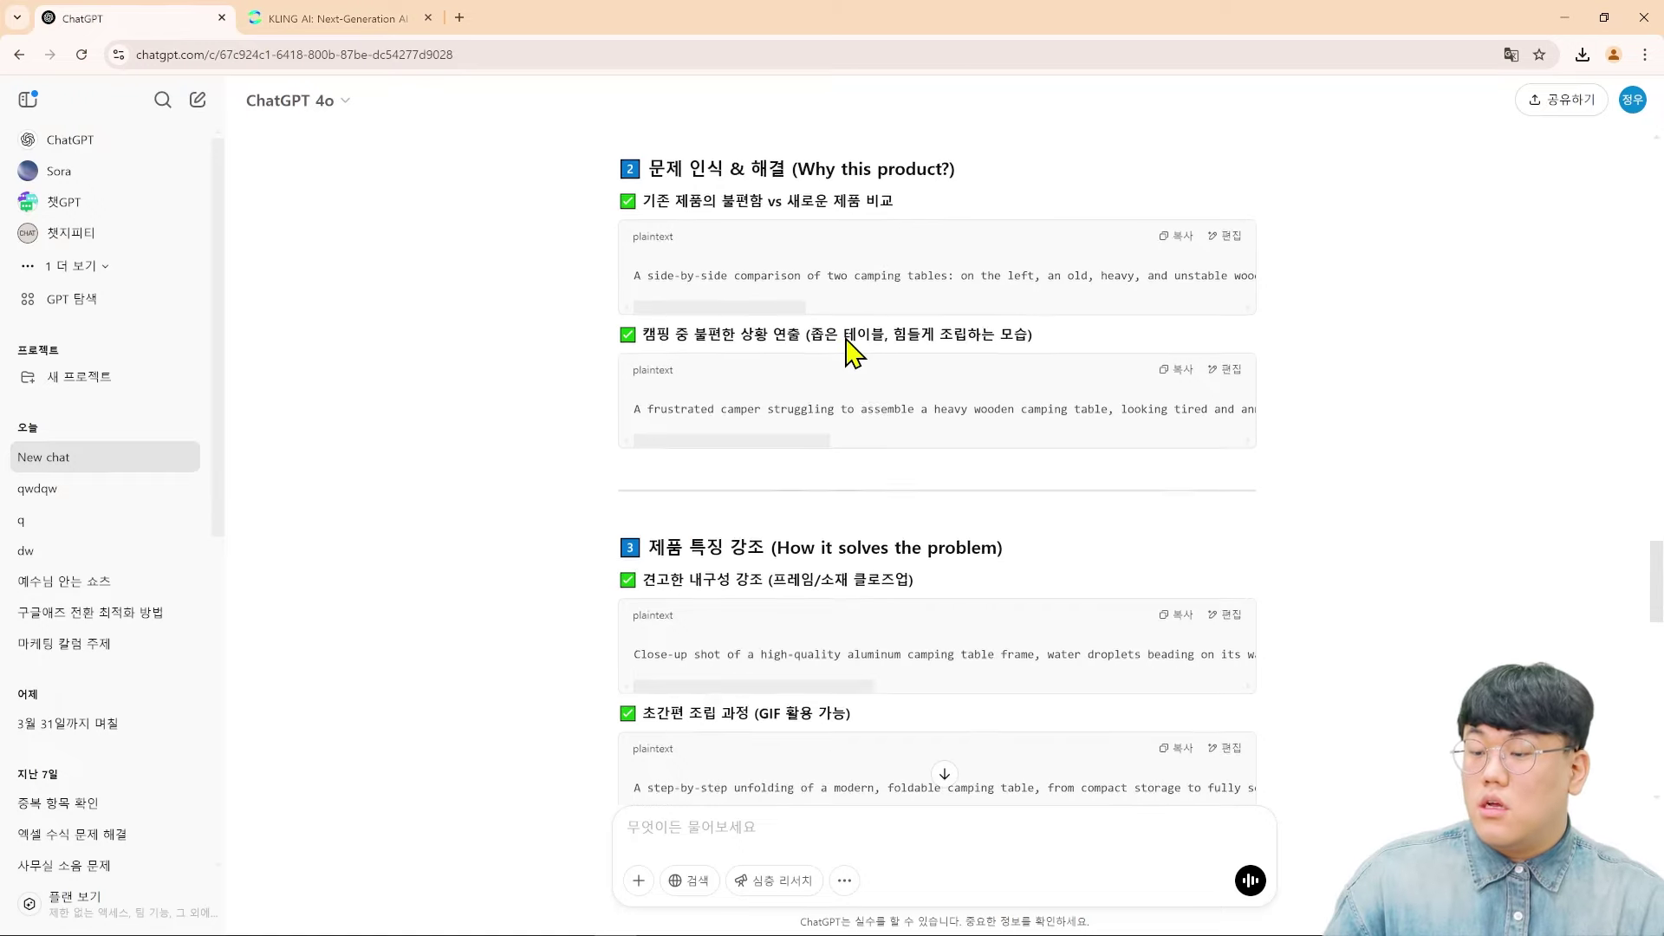
pyautogui.click(1184, 375)
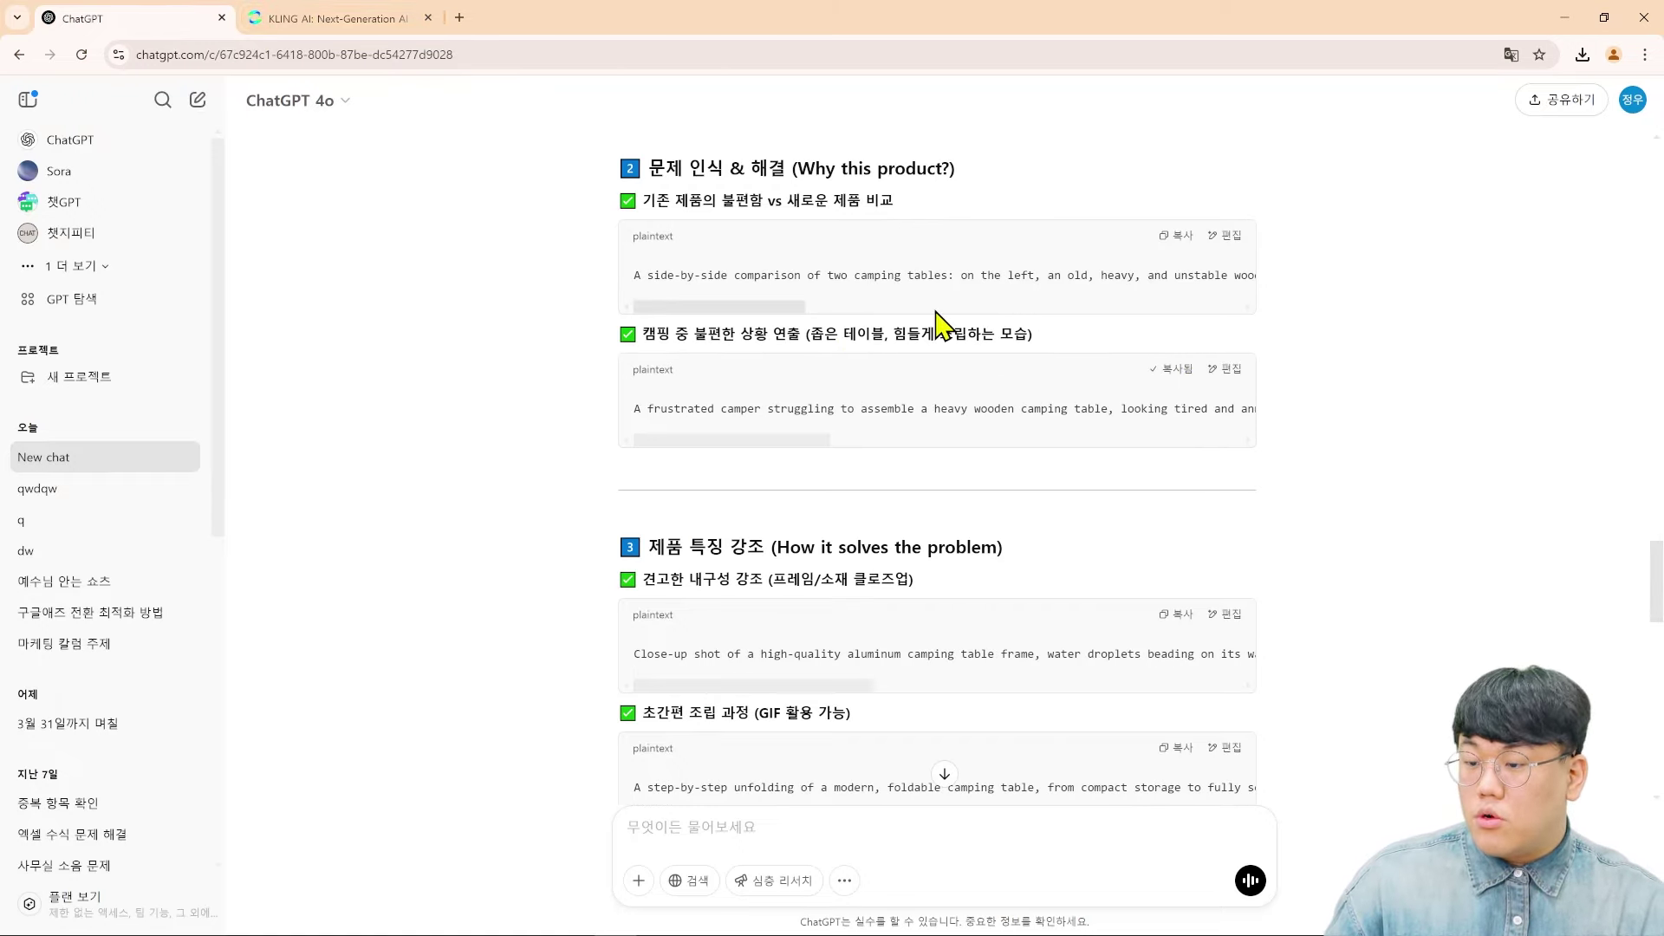
pyautogui.scroll(-4, 677, 401)
pyautogui.scroll(1, 669, 364)
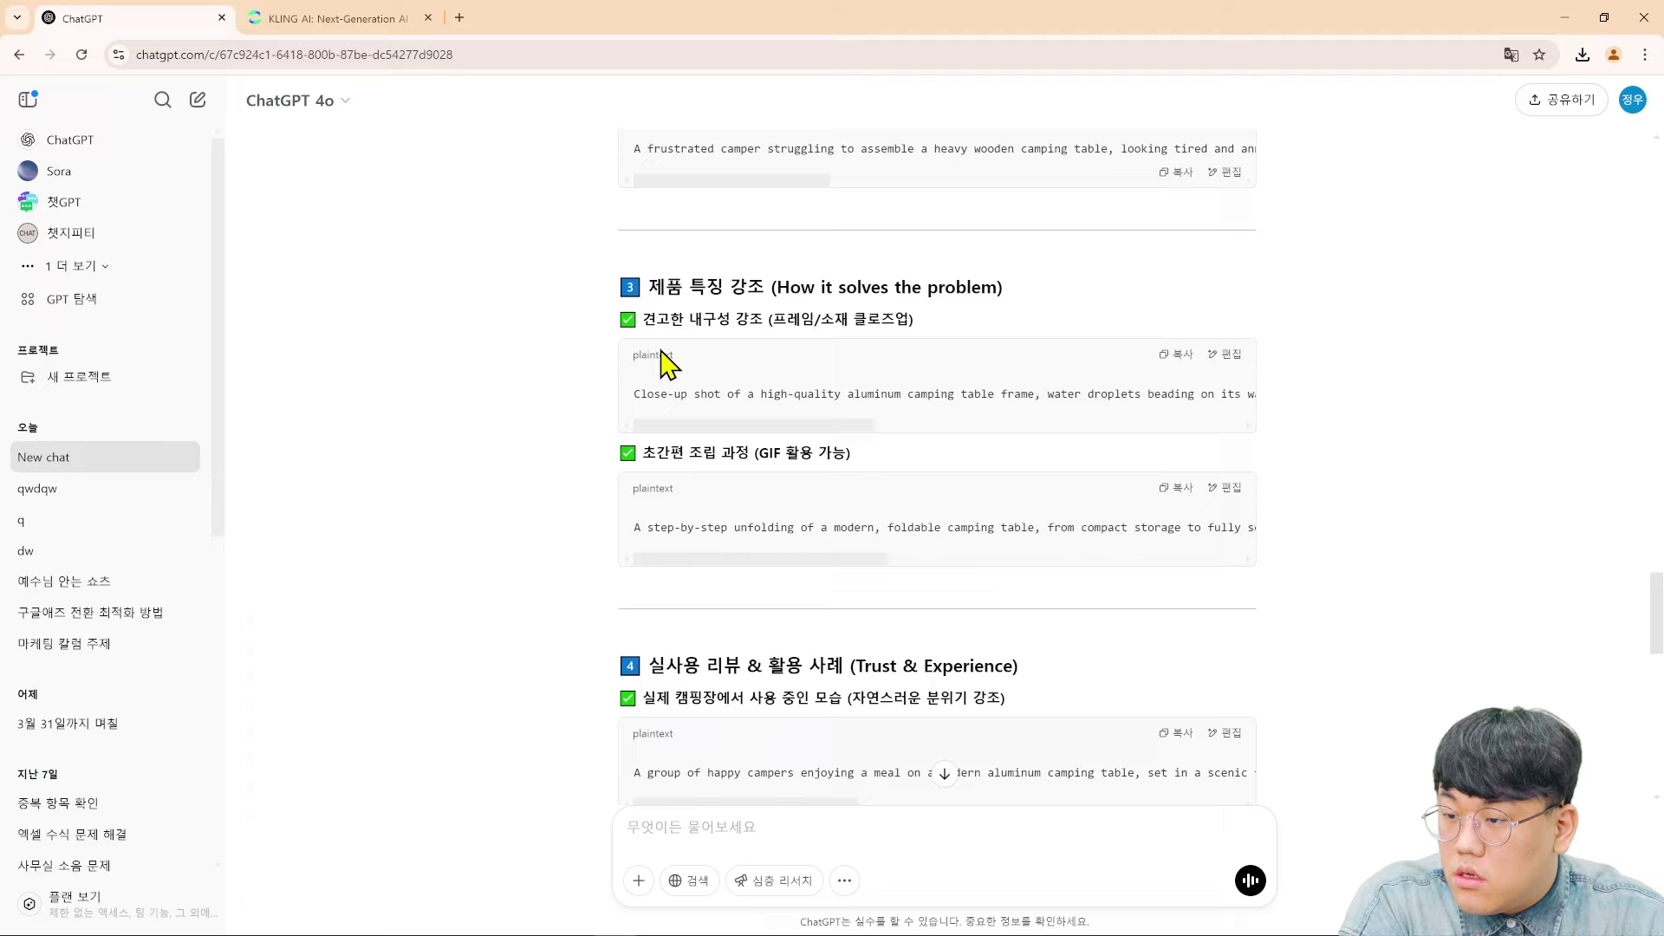
pyautogui.click(401, 19)
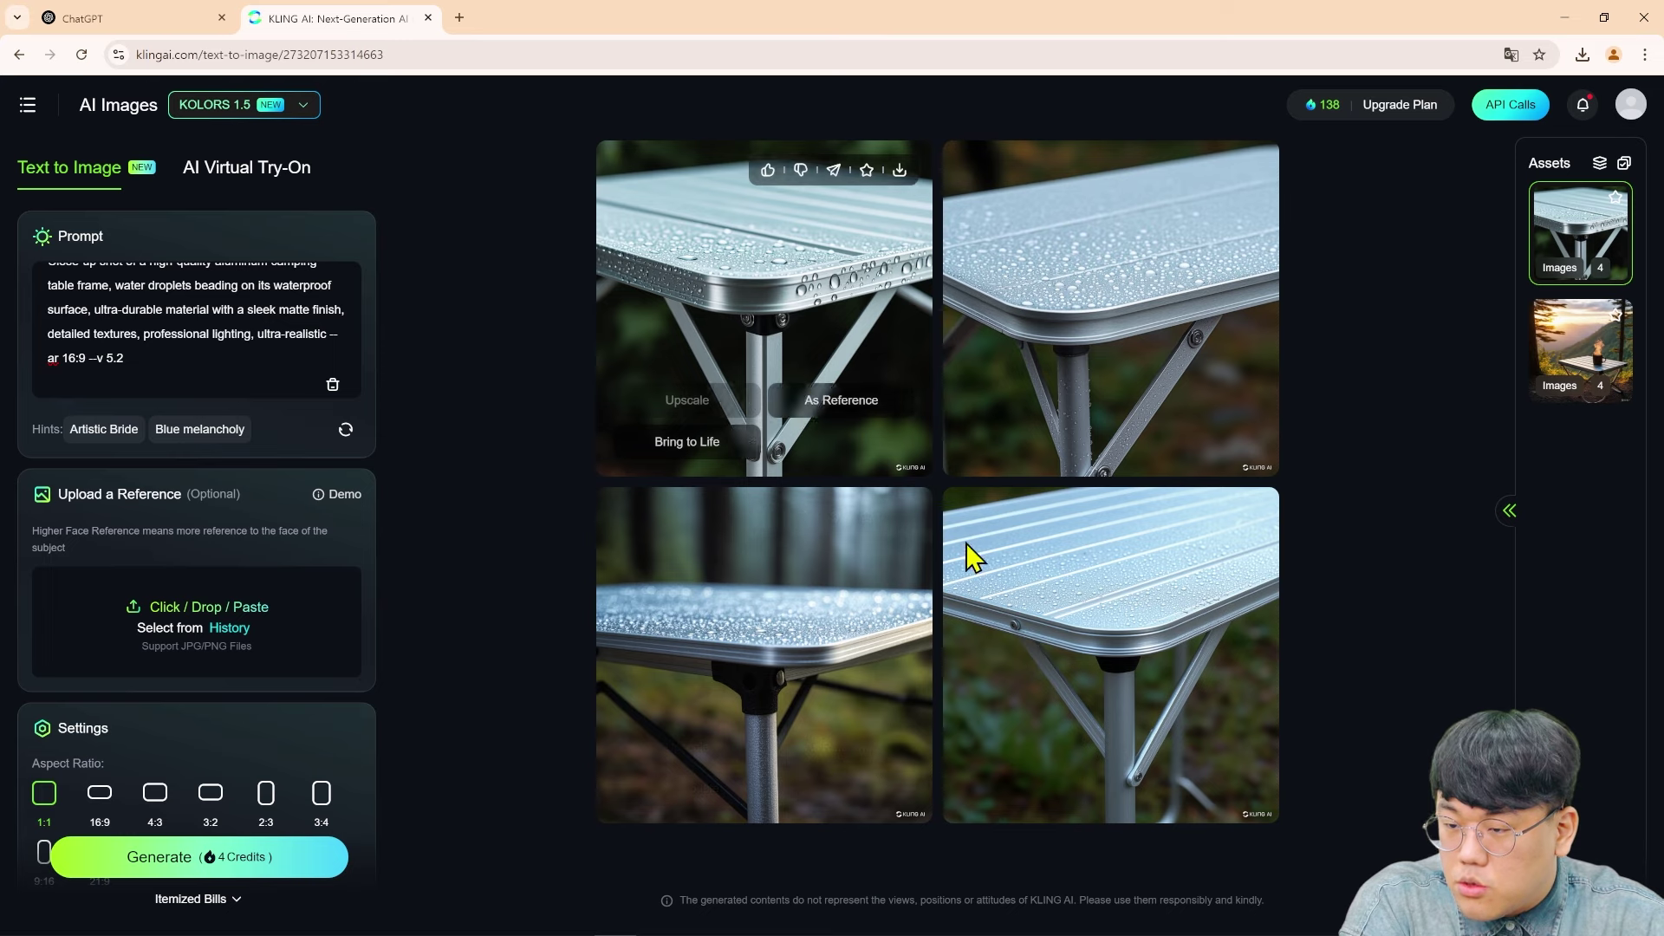
# Step: Enlarge the first close-up of the table corner with water droplets, download it and close the preview
pyautogui.click(831, 297)
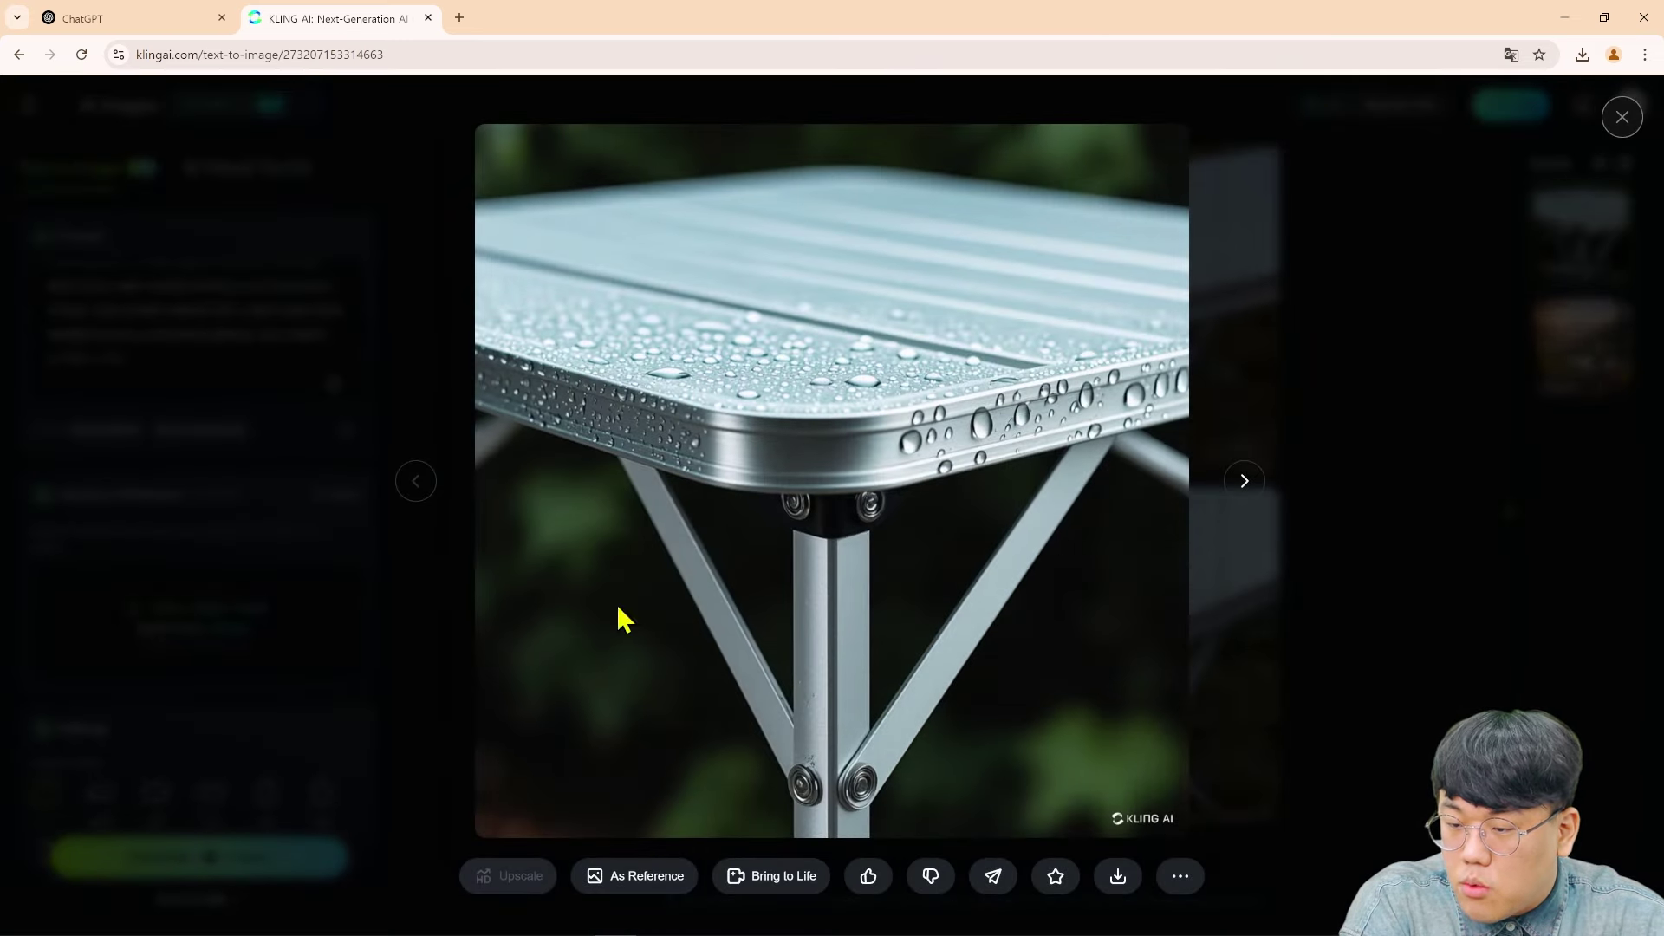
pyautogui.moveTo(1121, 902)
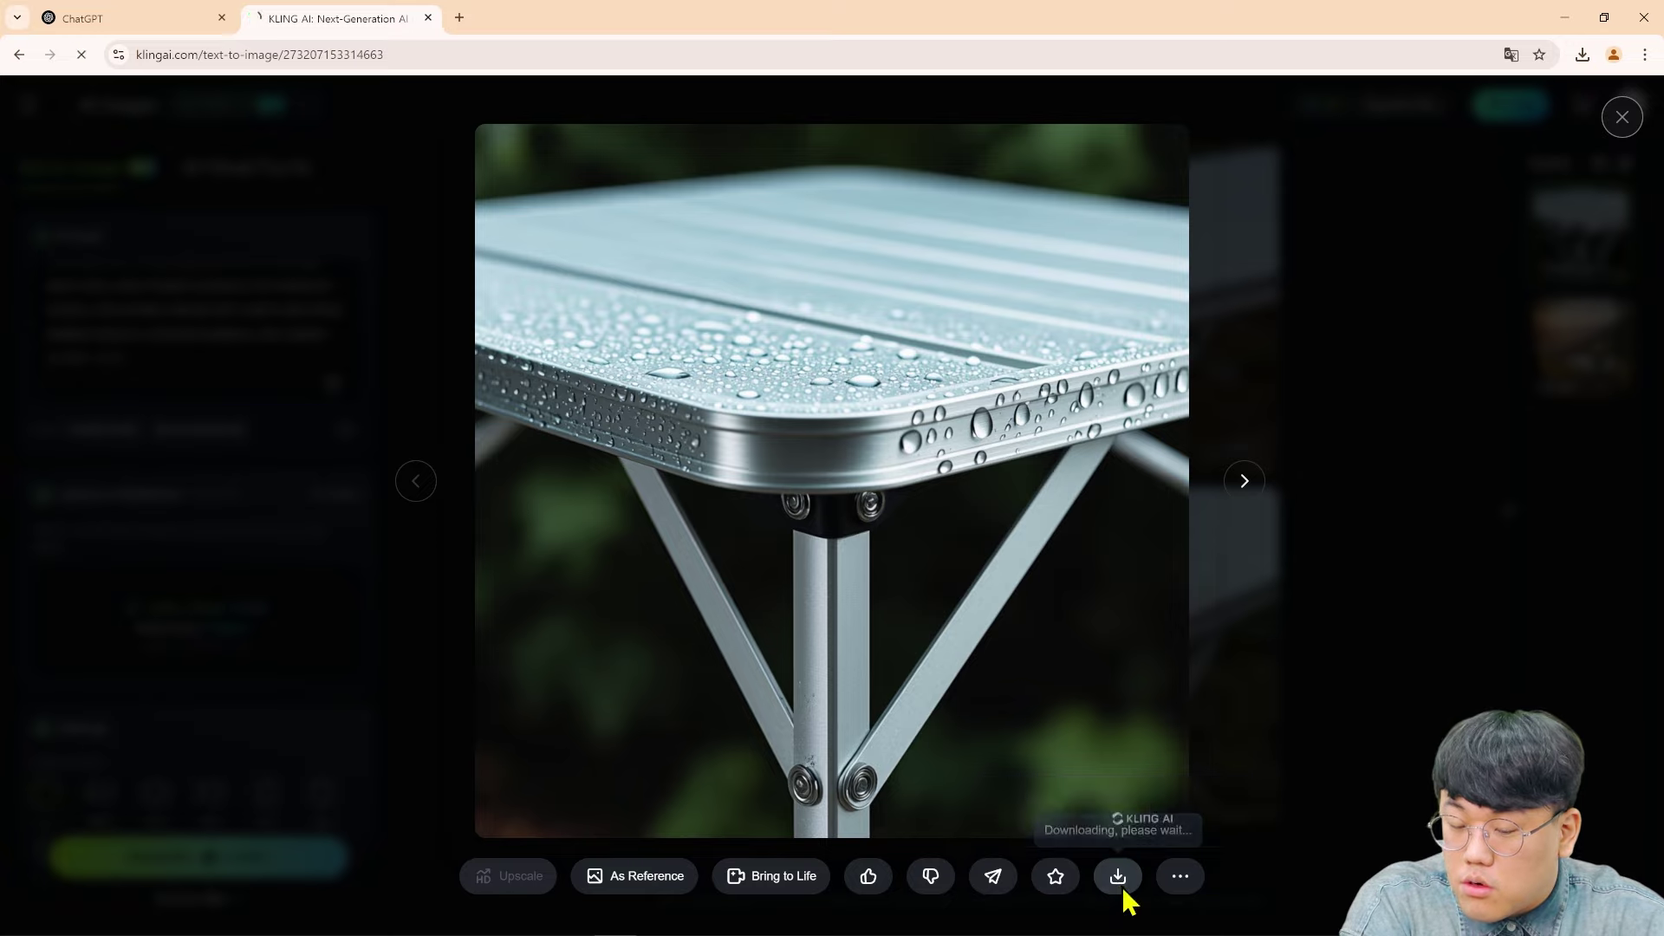
pyautogui.click(1141, 824)
pyautogui.click(1356, 271)
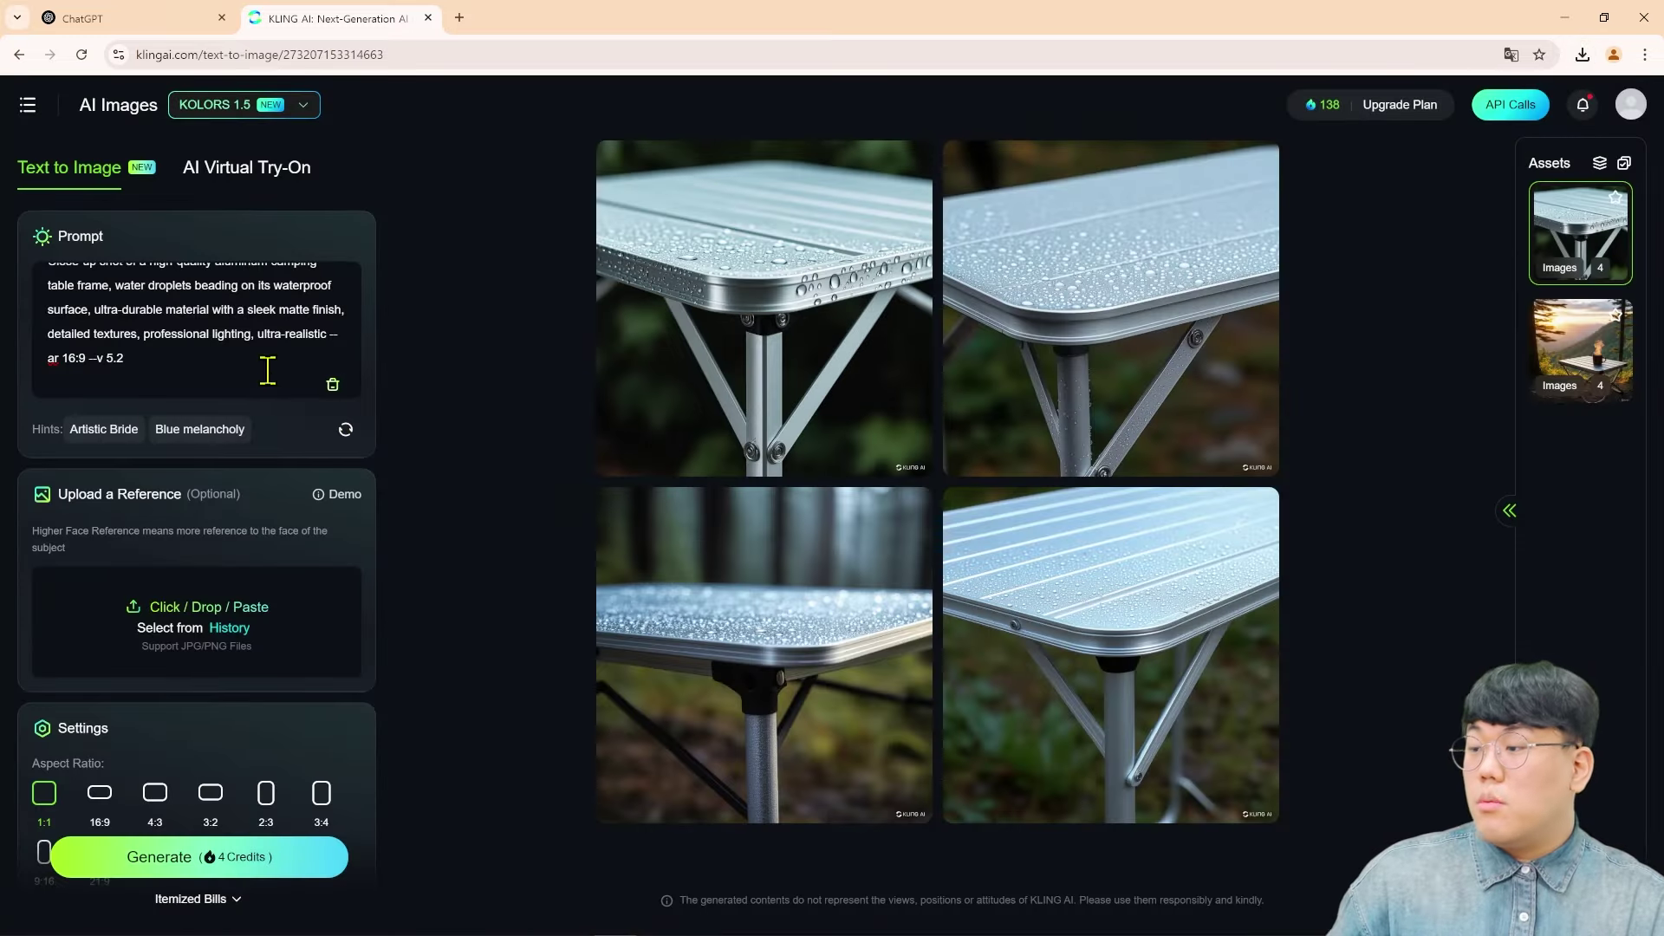
# Step: Replace the prompt with the section 4 "A group of happy campers enjoying a meal" prompt and generate four images
pyautogui.moveTo(257, 365); pyautogui.dragTo(4, 159)
pyautogui.hotkey('ctrl', 'v')
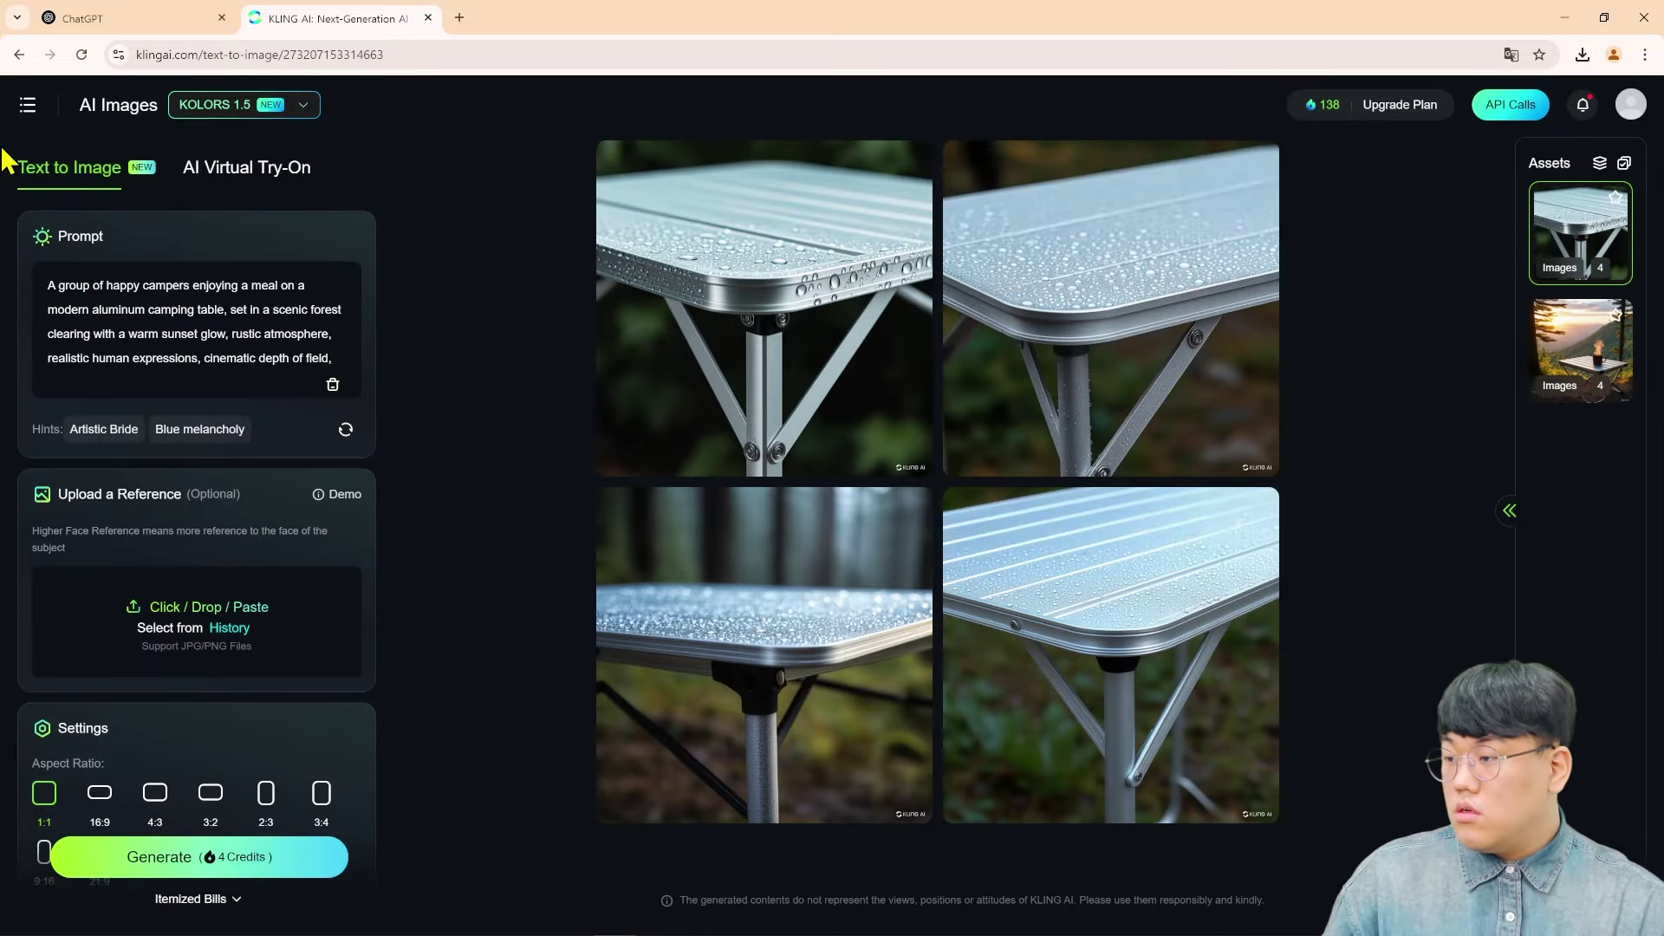
pyautogui.click(260, 856)
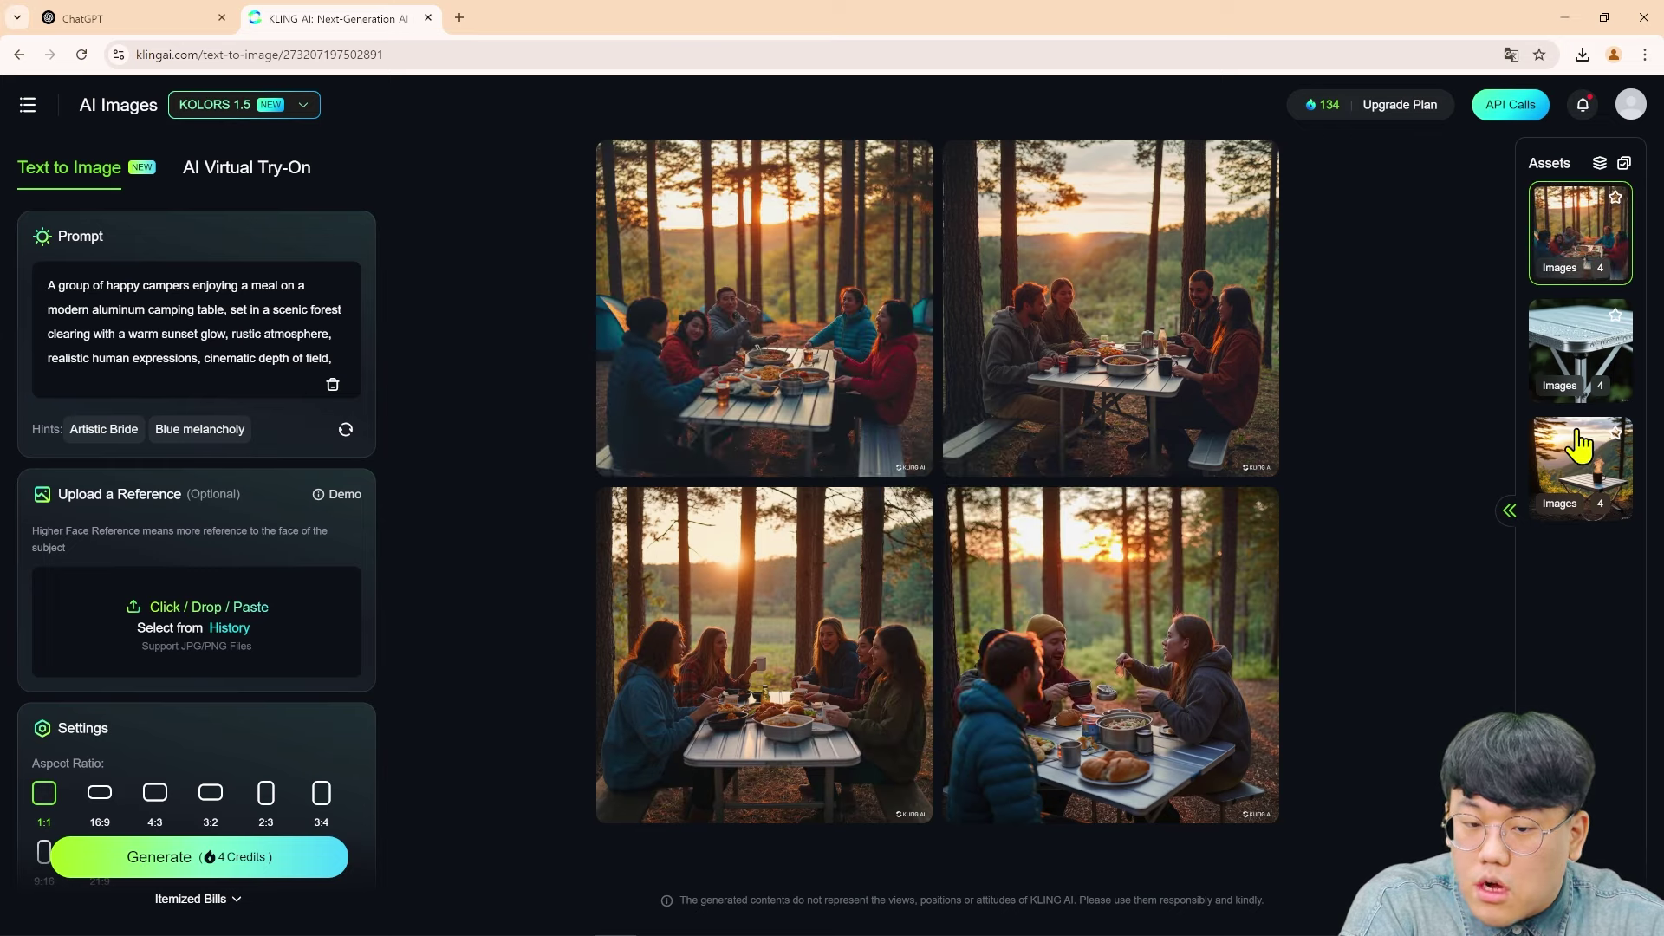
# Step: Compare the camper images with the first camping table set, and download the third camper image showing five people dining at the table
pyautogui.click(1582, 455)
pyautogui.click(1573, 232)
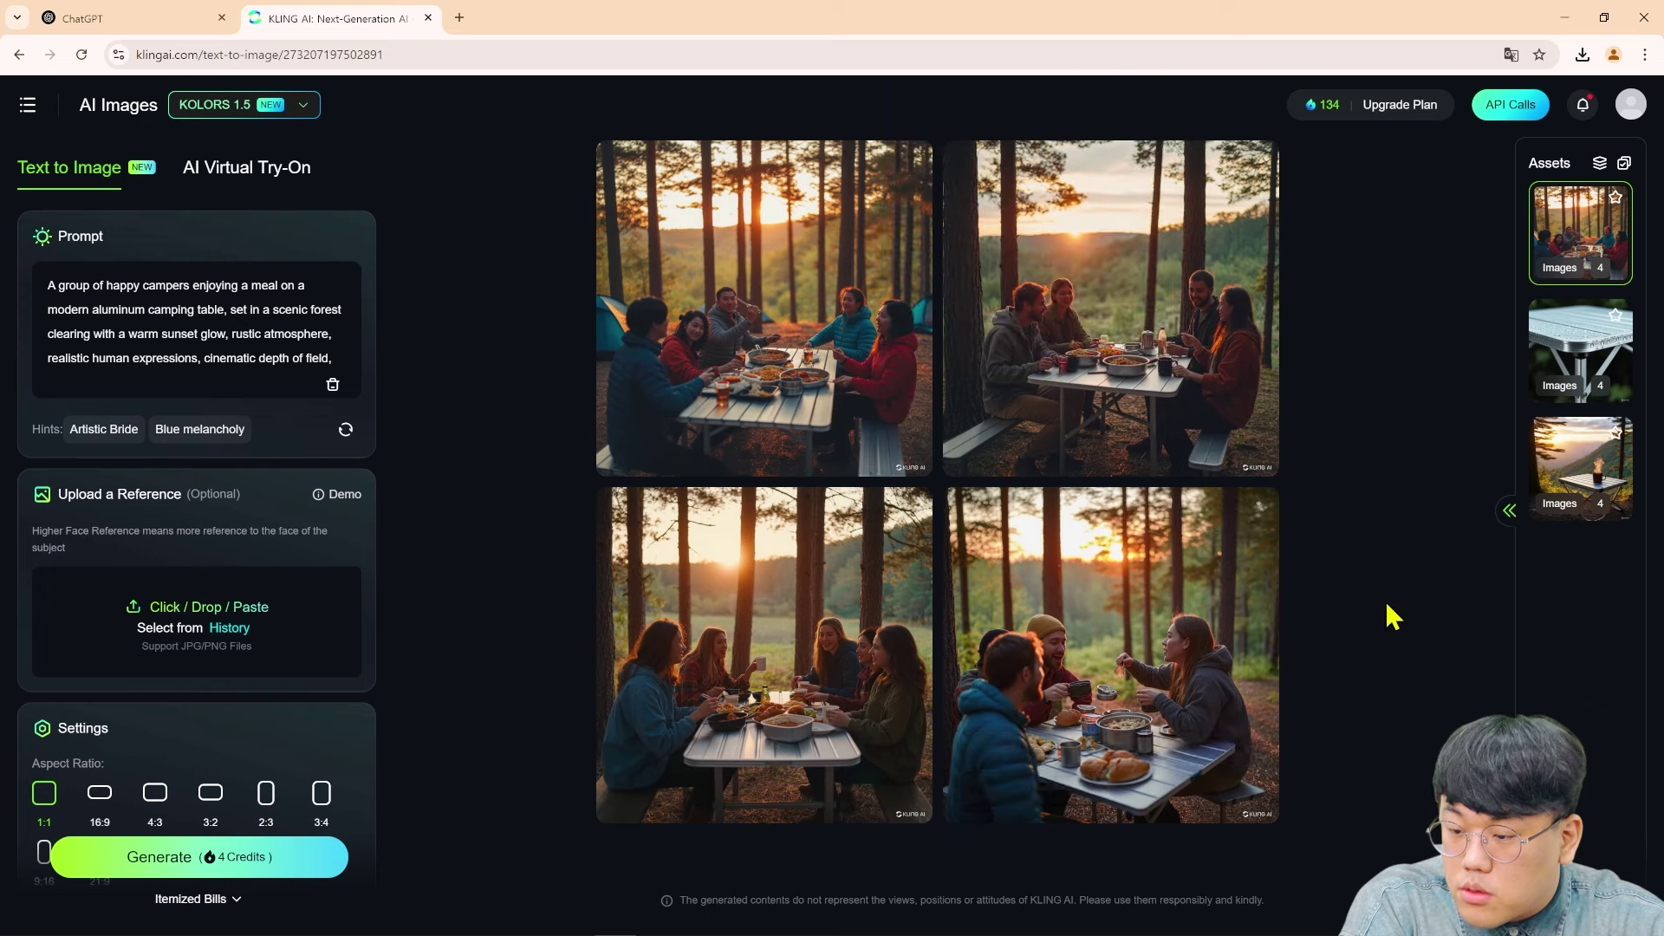
pyautogui.click(821, 633)
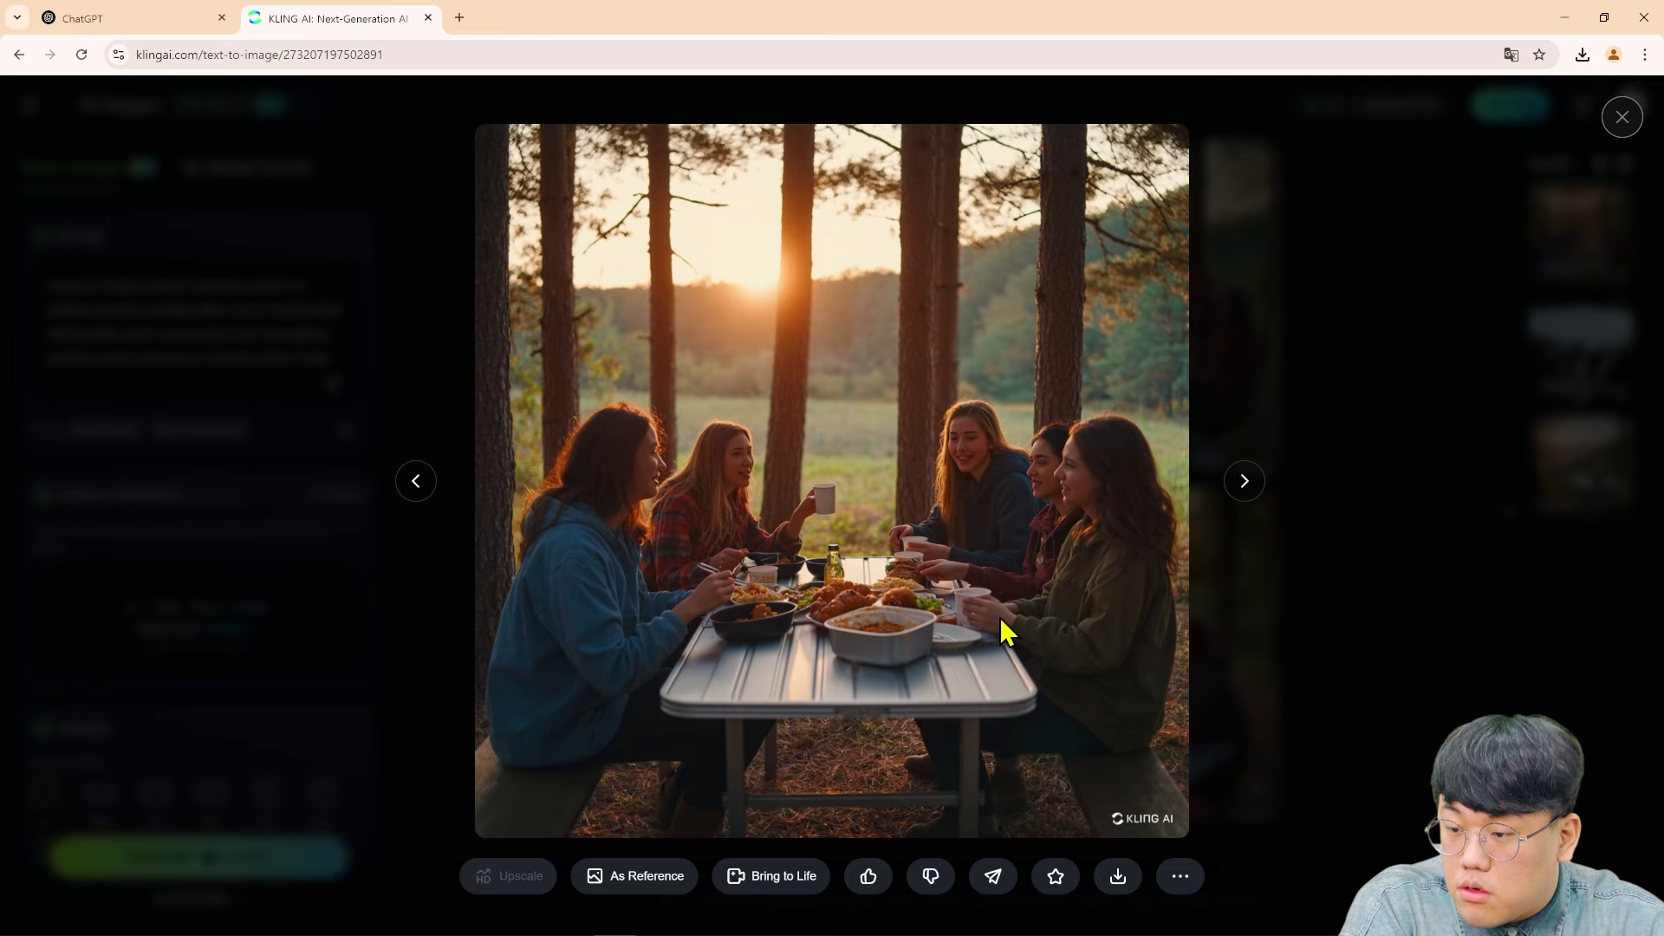
pyautogui.click(1112, 891)
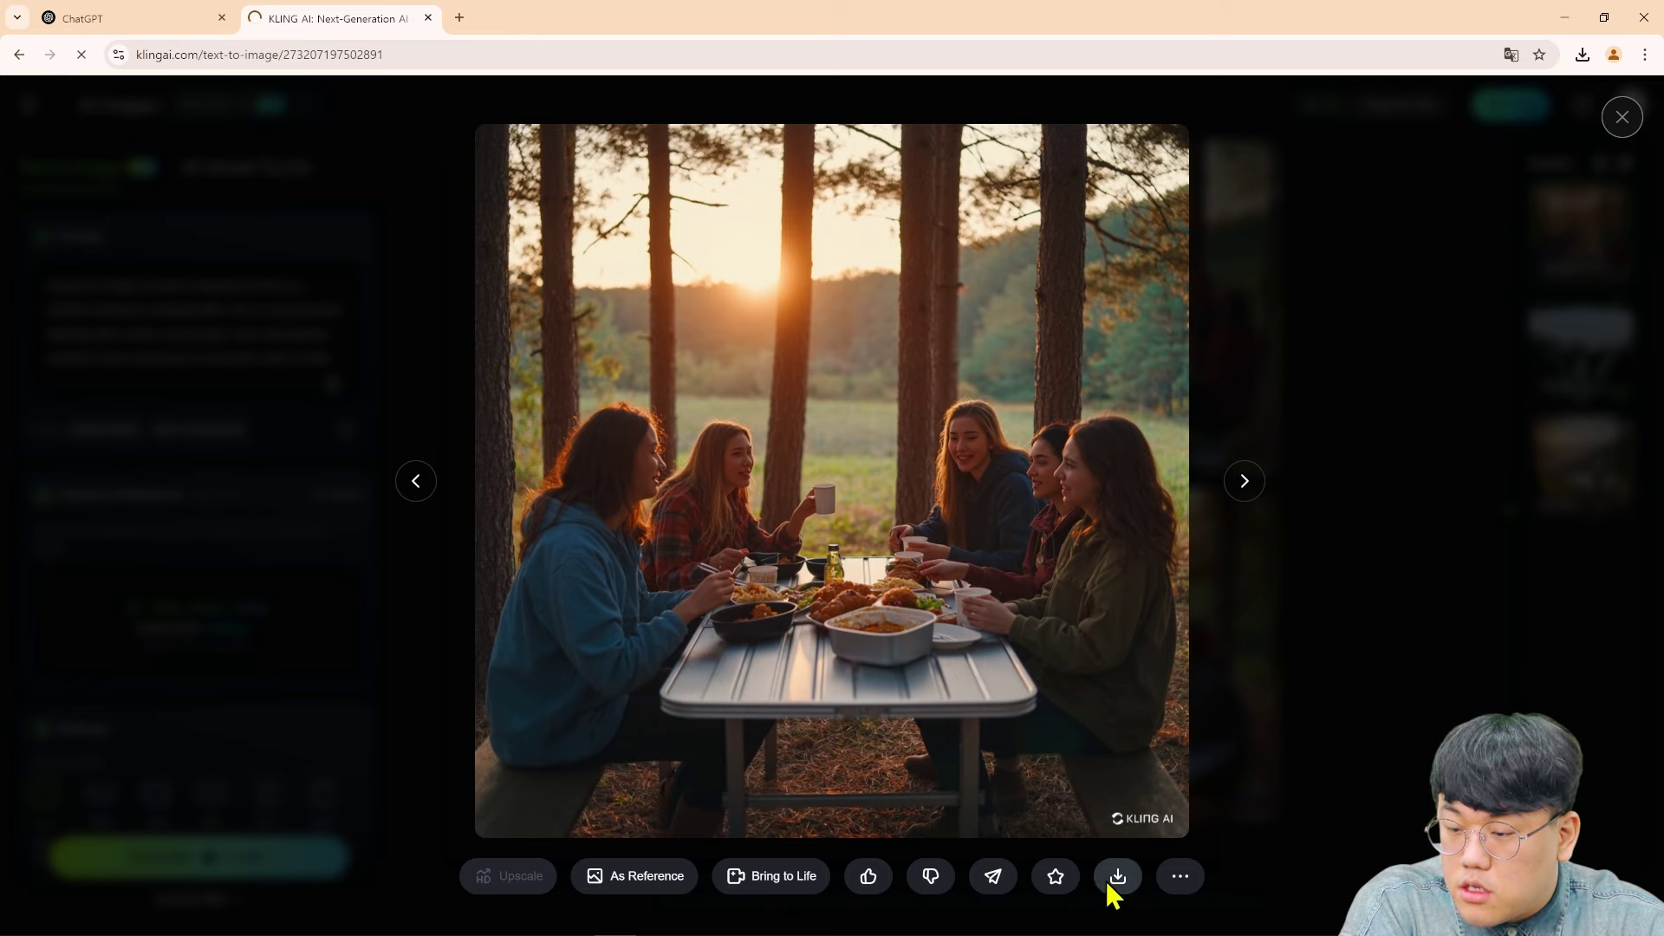
pyautogui.click(1404, 386)
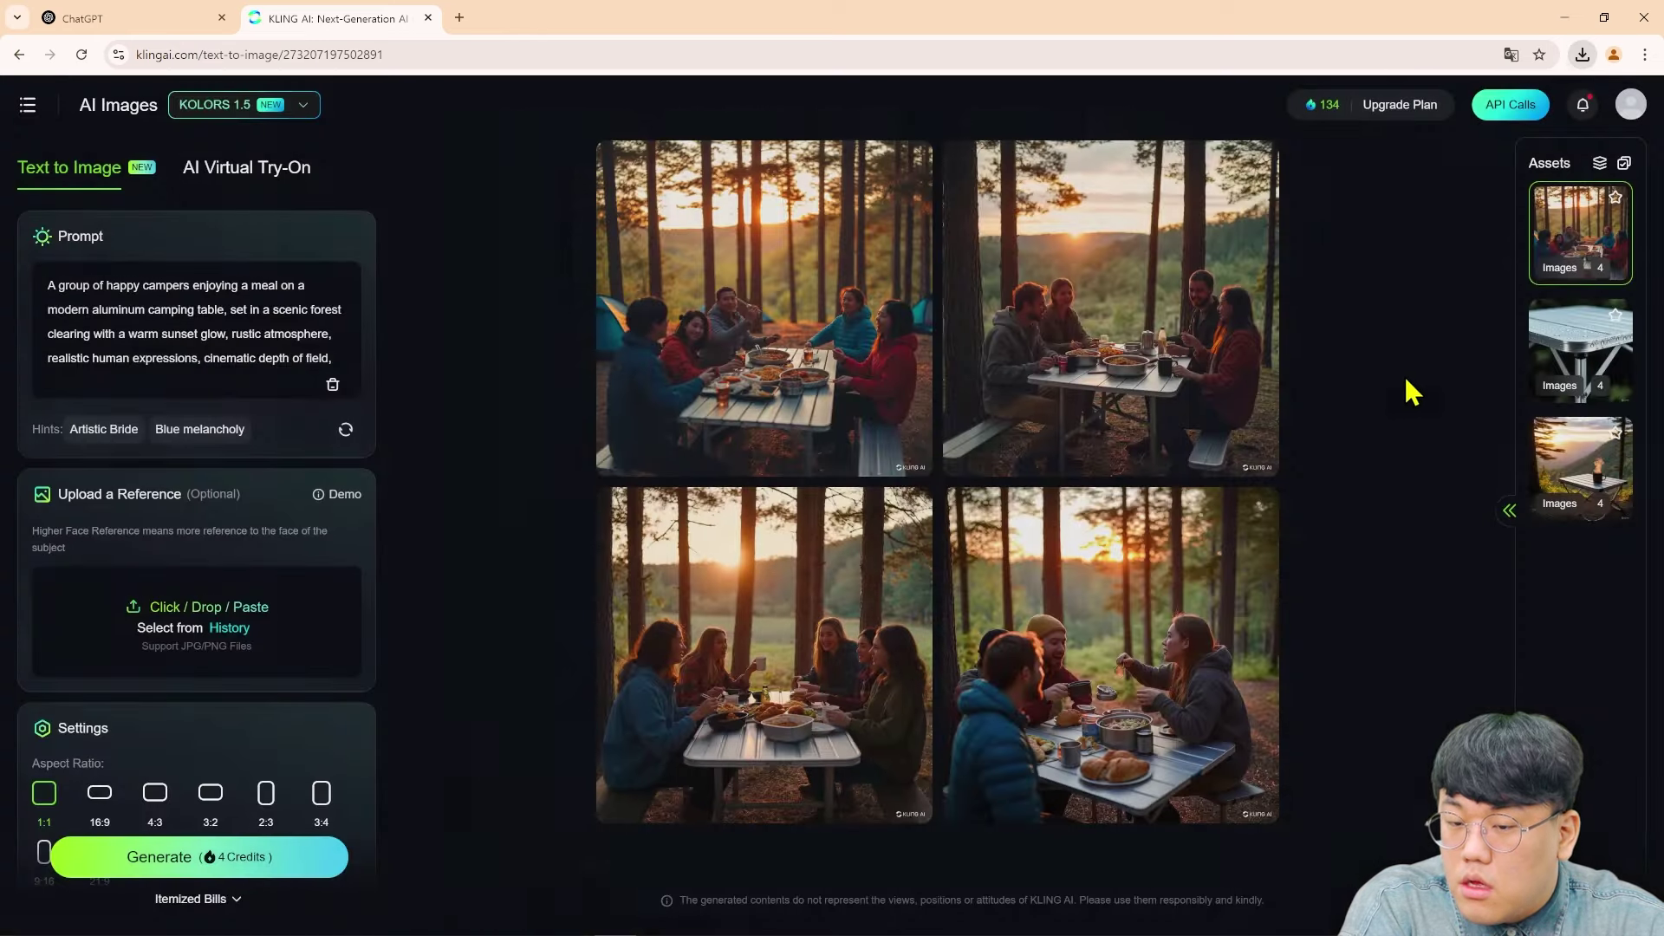
# Step: Go back to the dashboard, open AI Videos, and choose Image to Video in Frames mode after checking Text to Video
pyautogui.moveTo(44, 104)
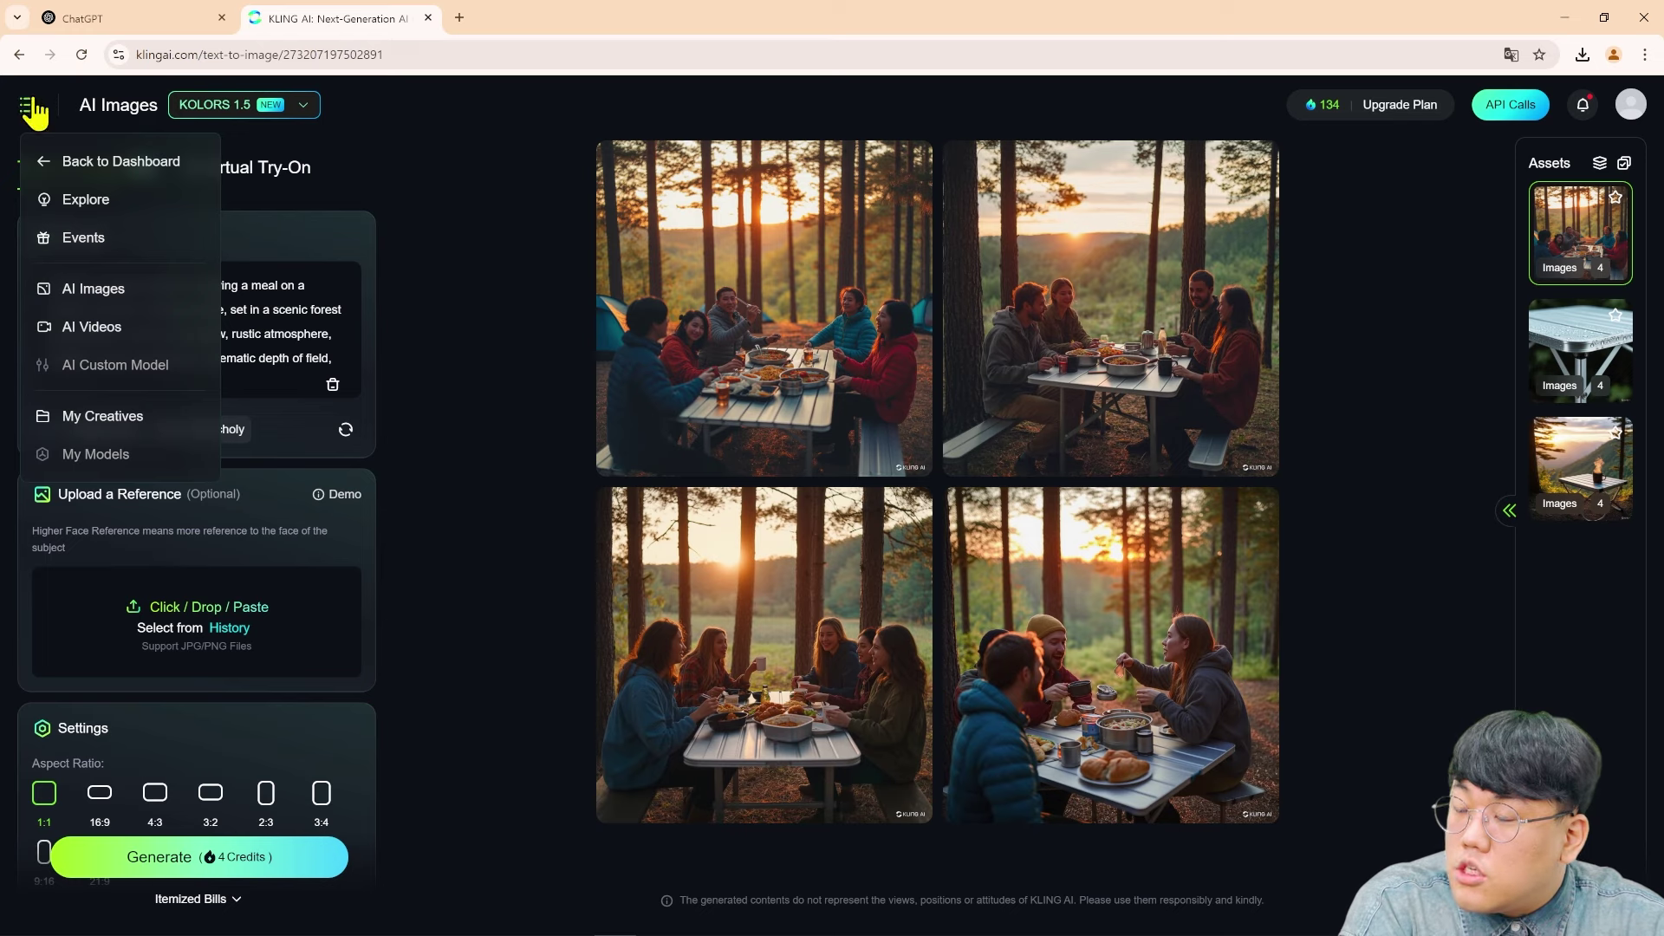
pyautogui.click(48, 163)
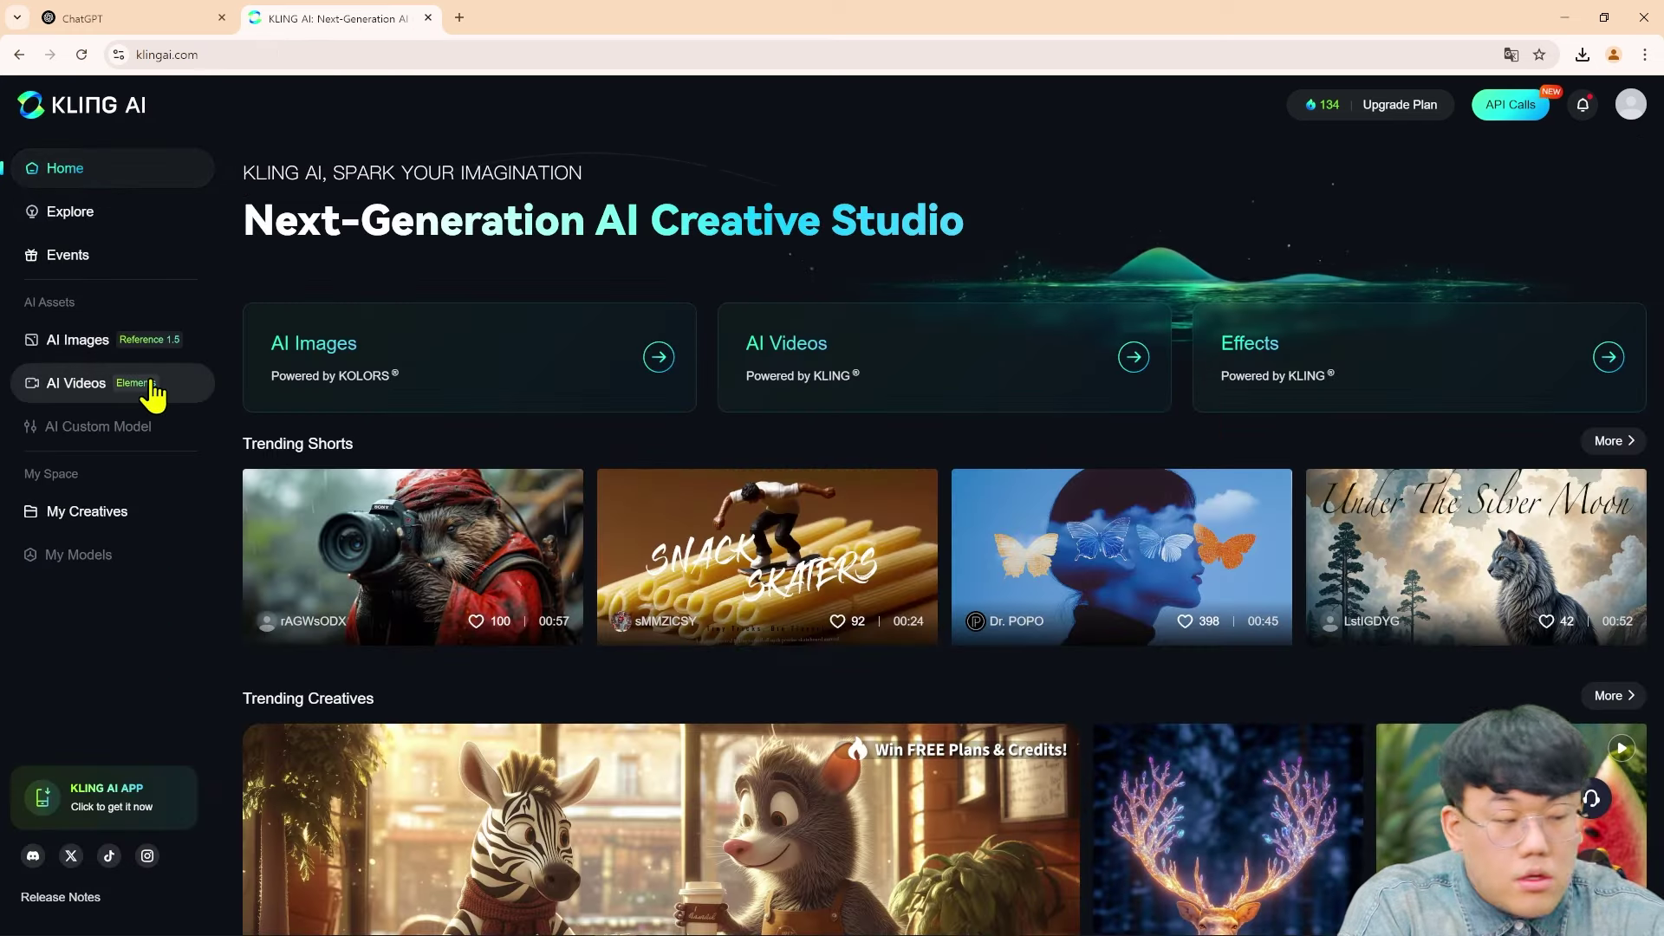
pyautogui.click(152, 392)
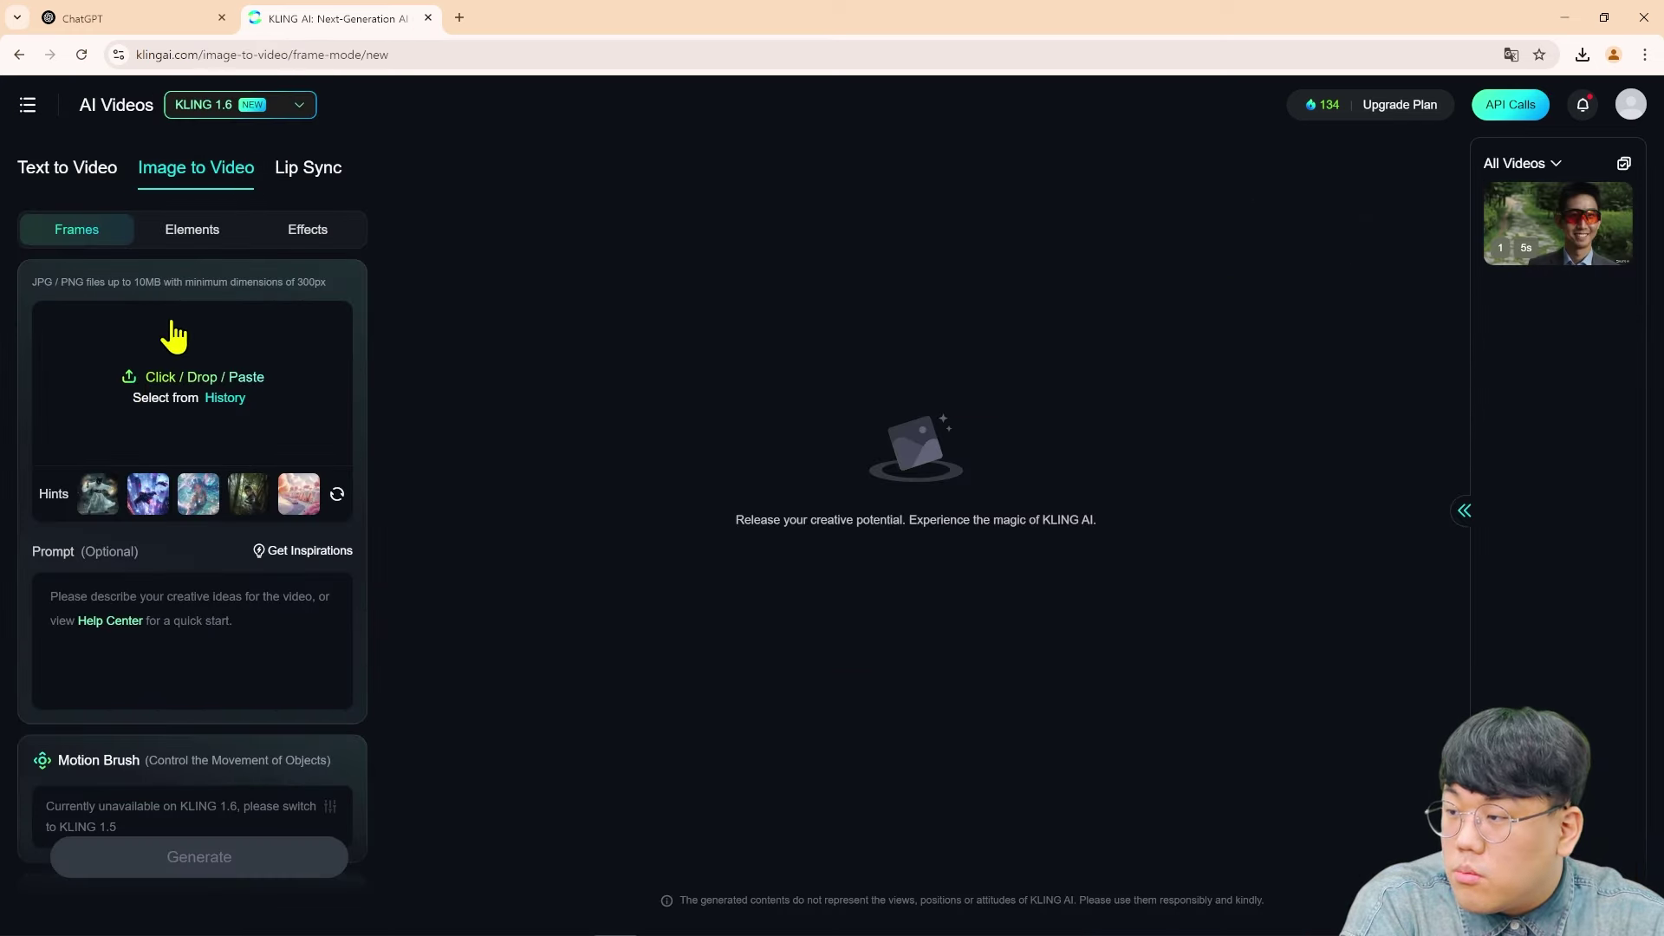
pyautogui.click(108, 170)
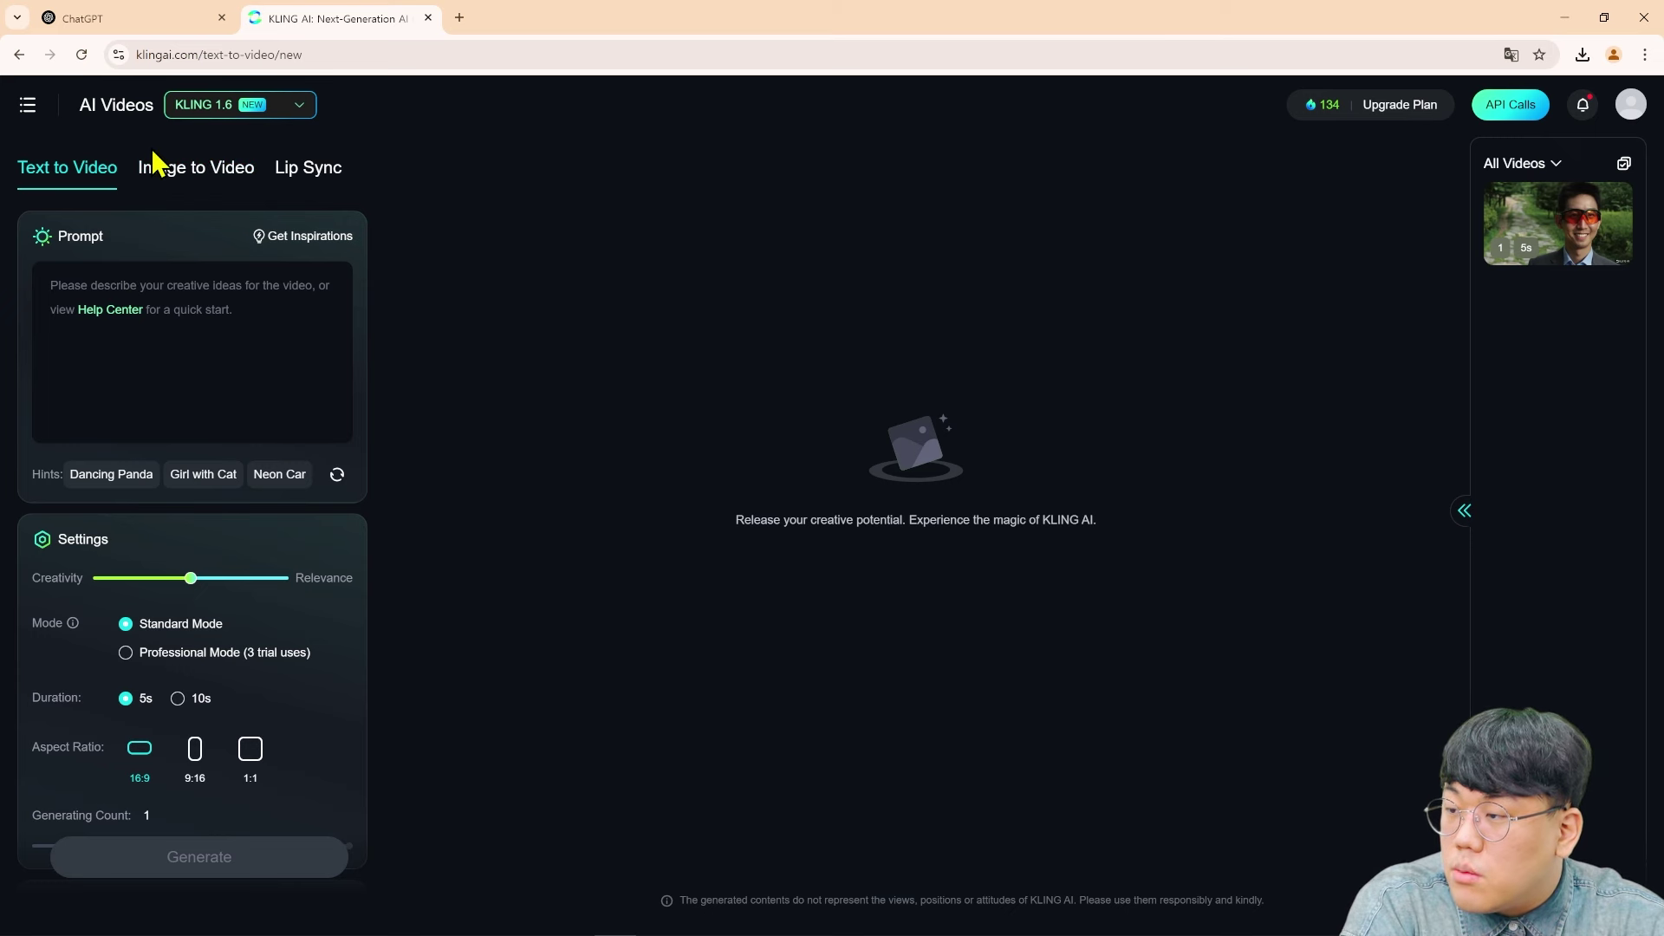
pyautogui.click(158, 166)
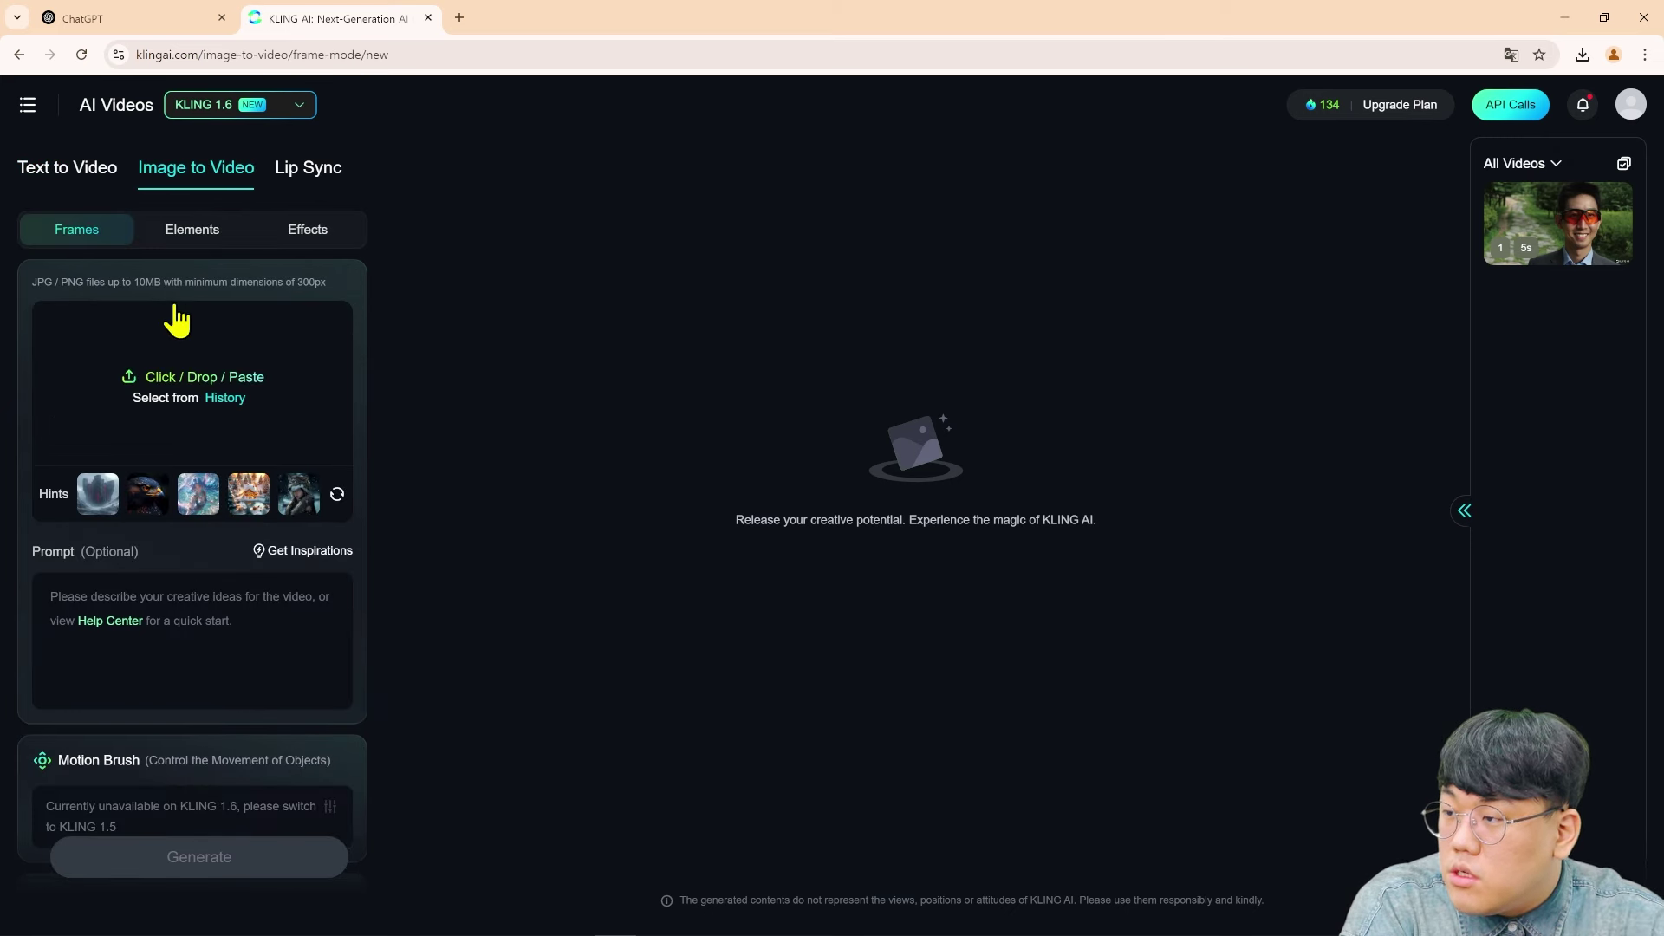
# Step: Upload the 1x1_A_high_quality_camping_table_set image as the start frame and the 1x1_Close_up_shot table corner image as the end frame
pyautogui.click(268, 351)
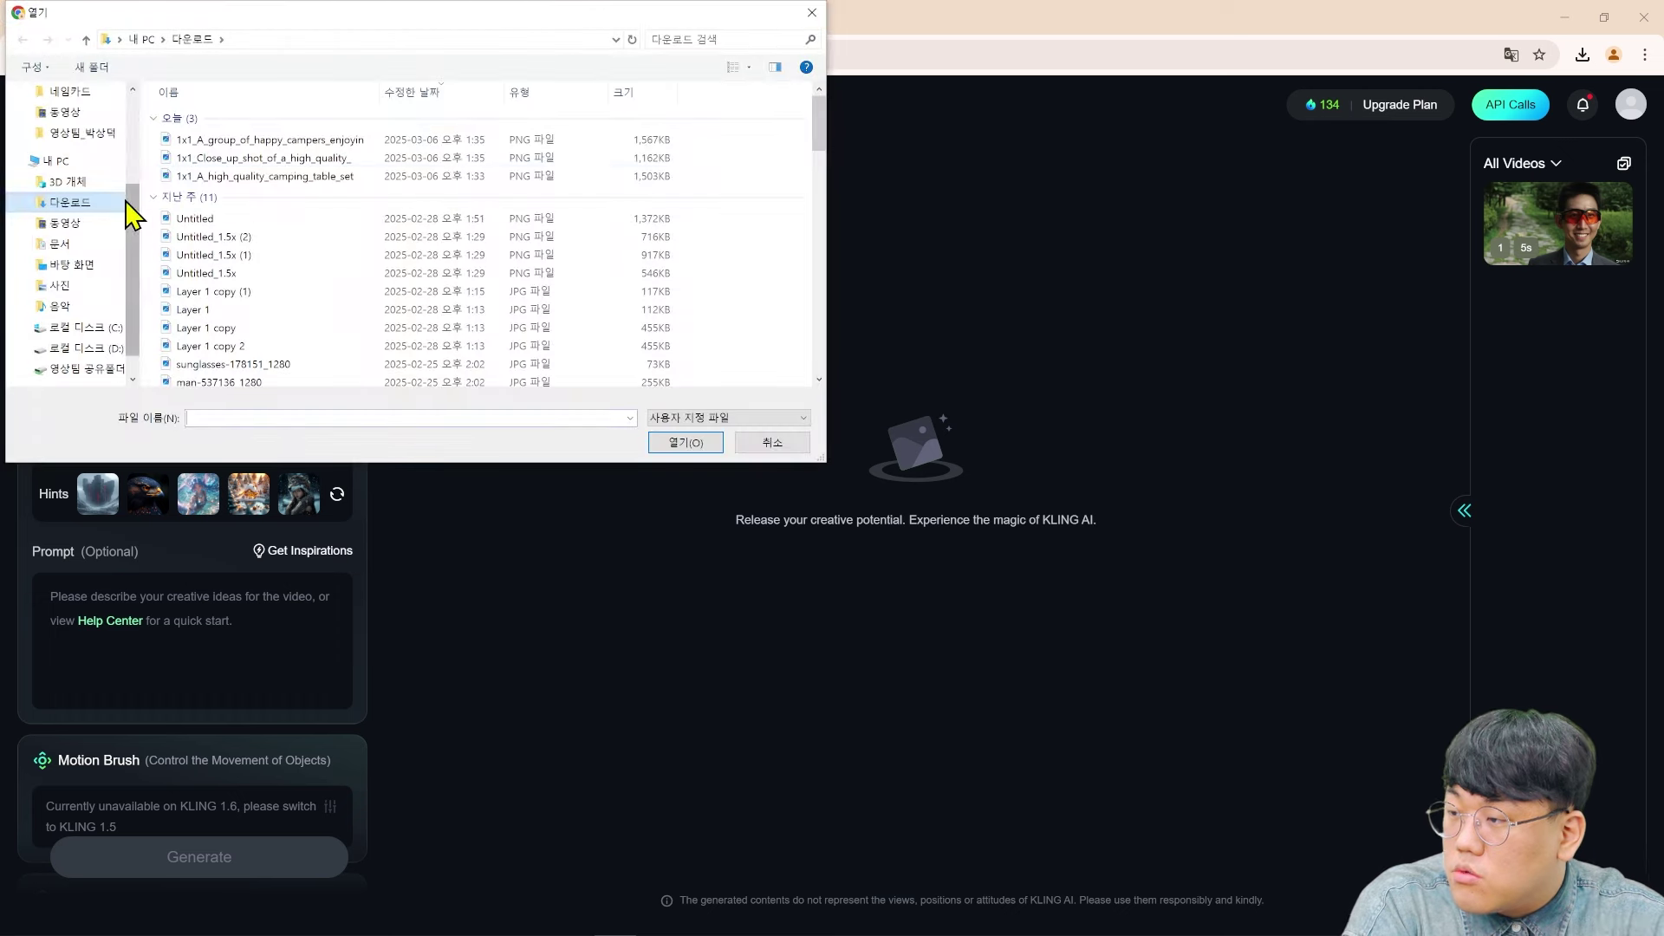
pyautogui.doubleClick(257, 177)
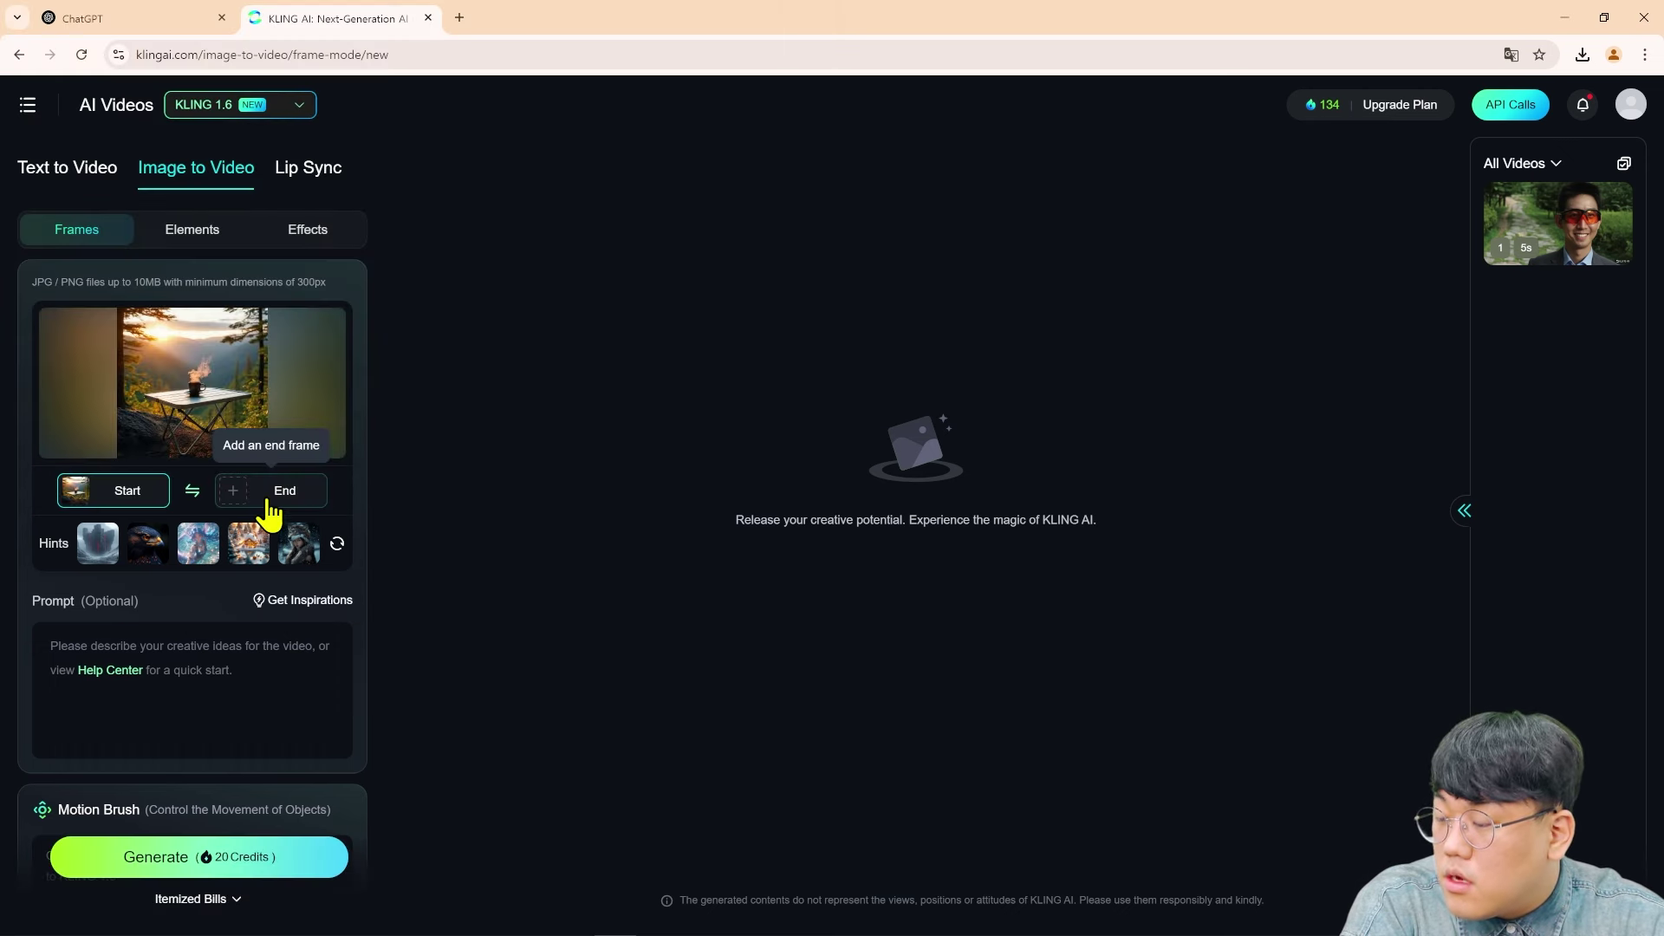
pyautogui.click(270, 512)
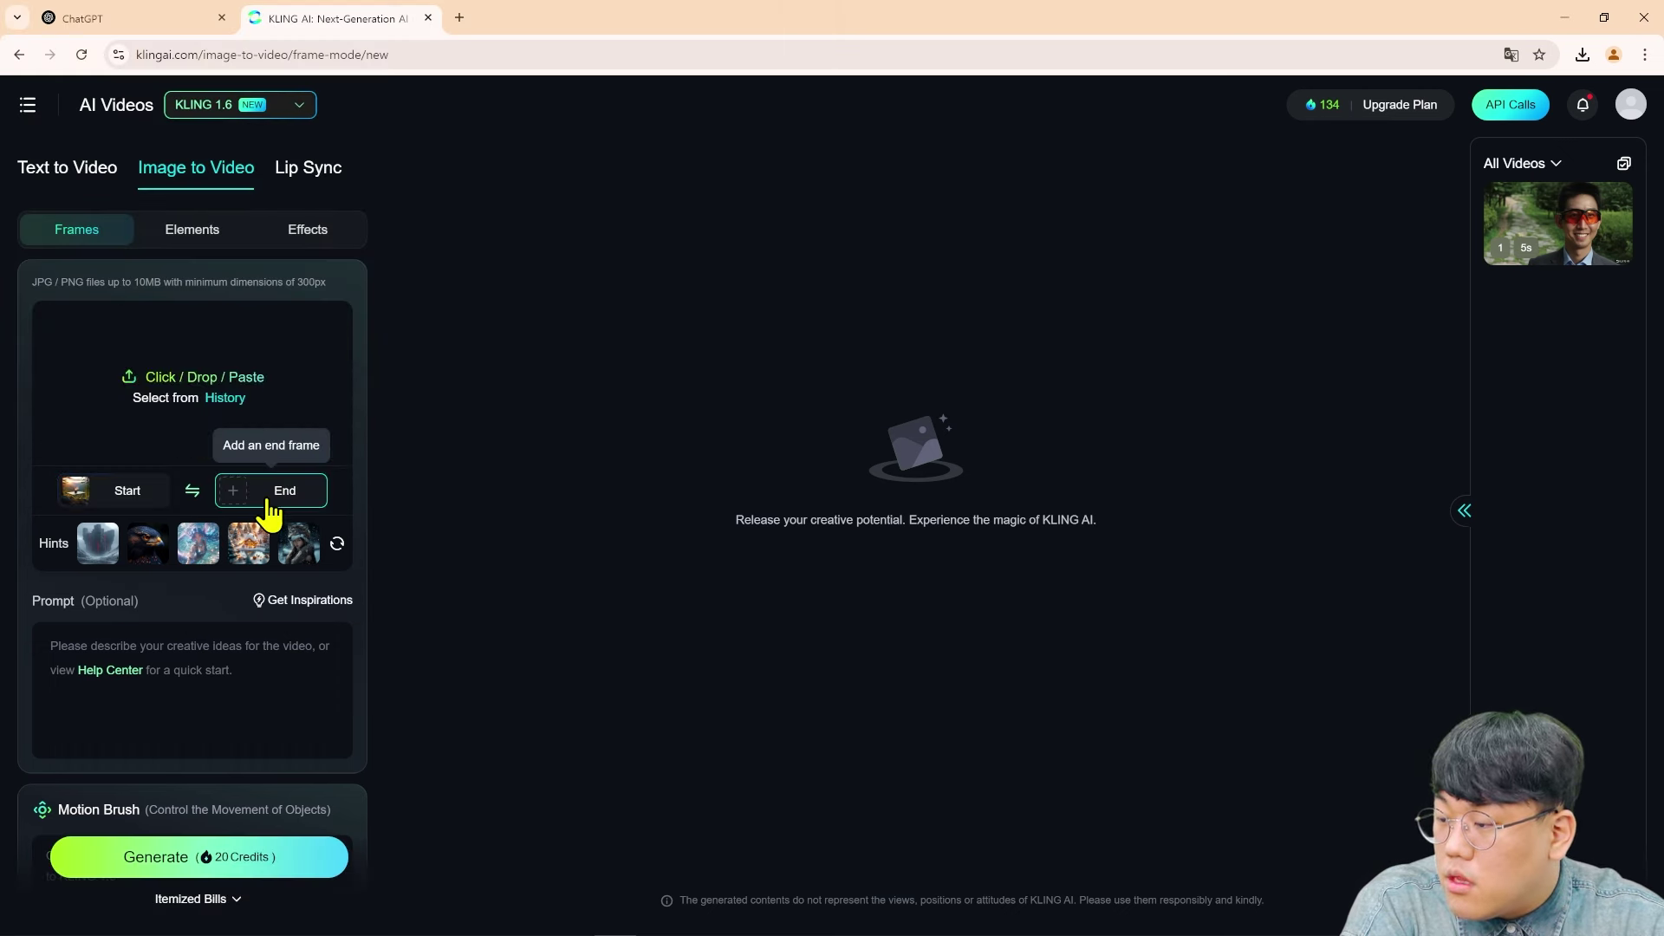
pyautogui.click(242, 385)
pyautogui.click(377, 159)
pyautogui.doubleClick(378, 158)
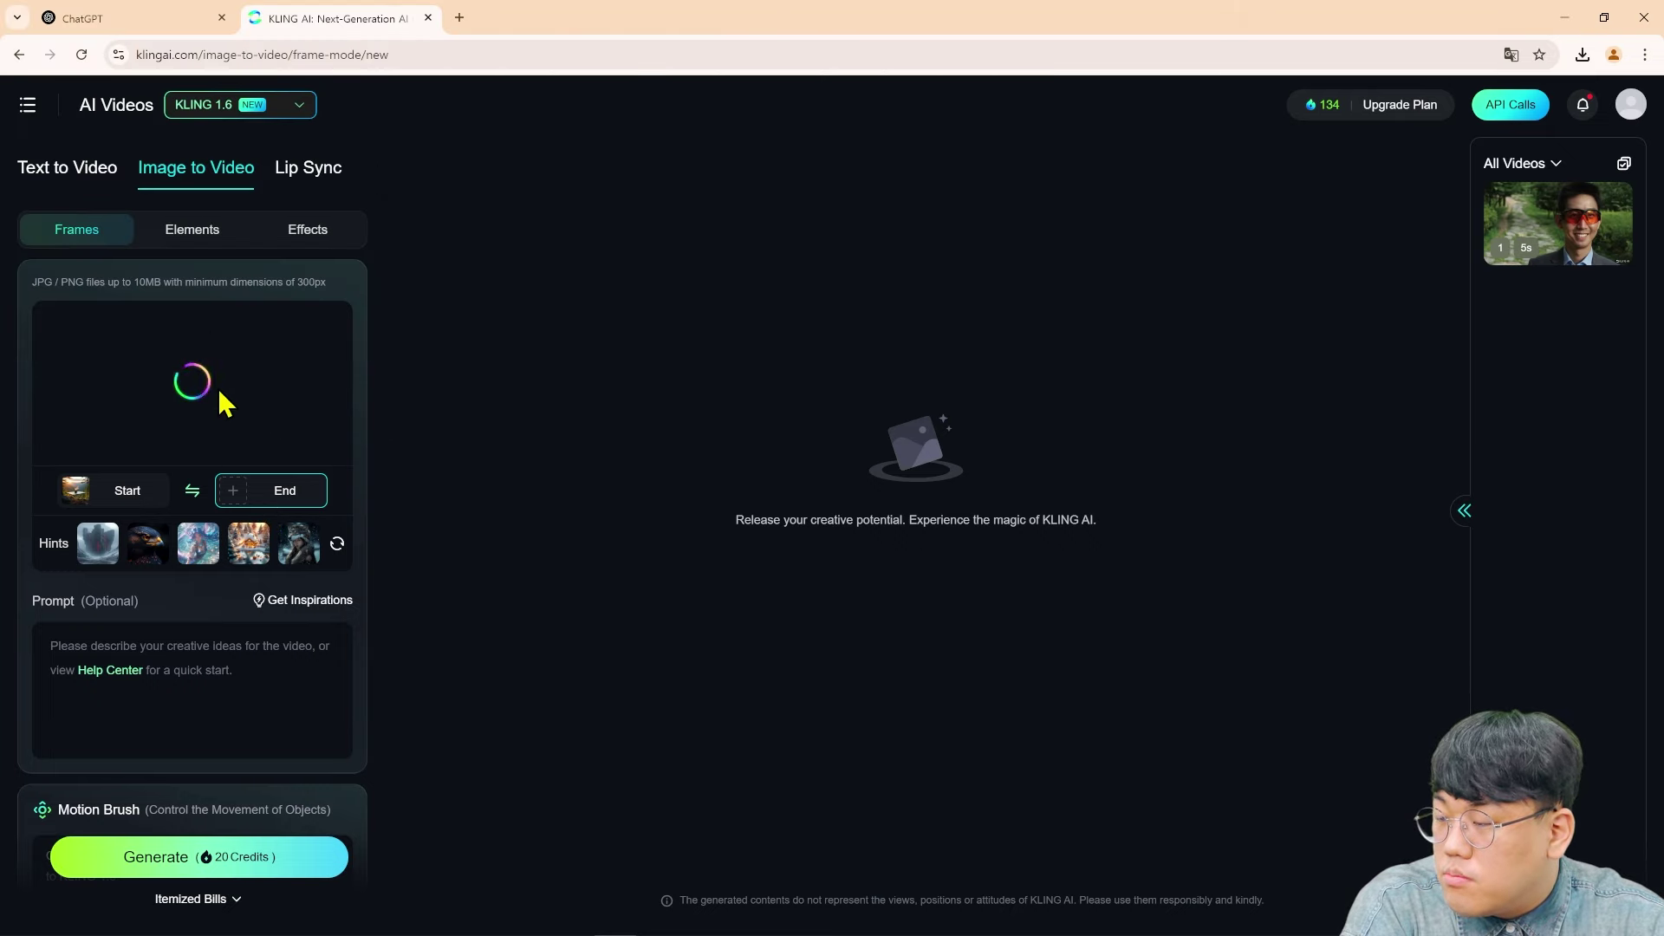
pyautogui.moveTo(123, 397)
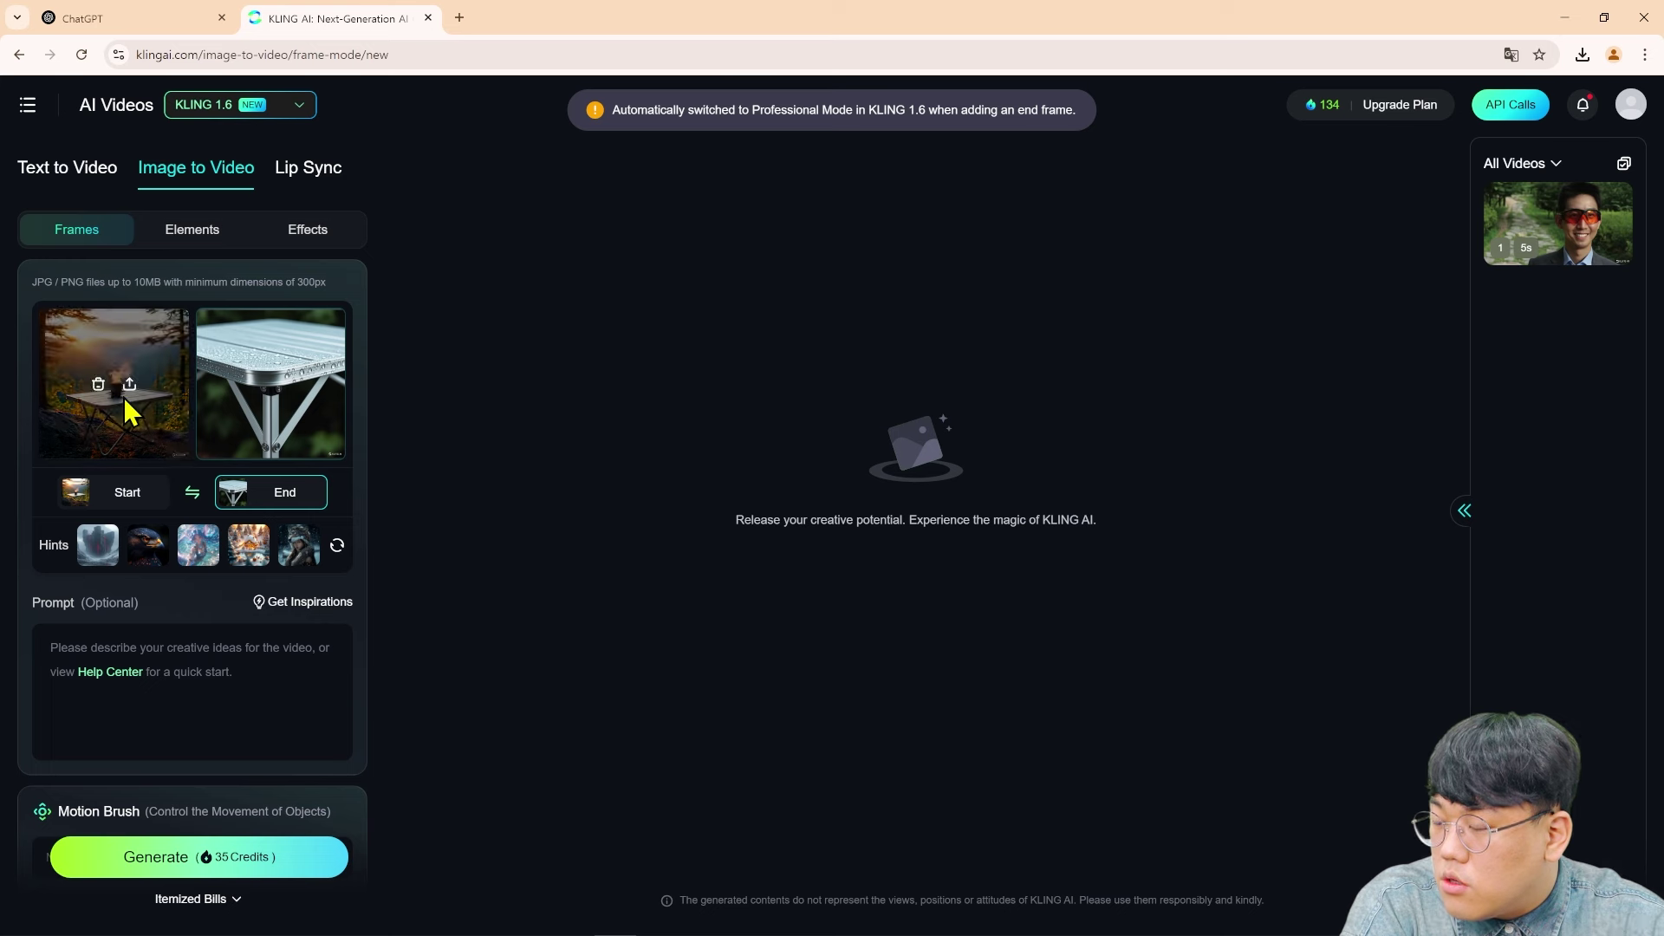
pyautogui.moveTo(281, 400)
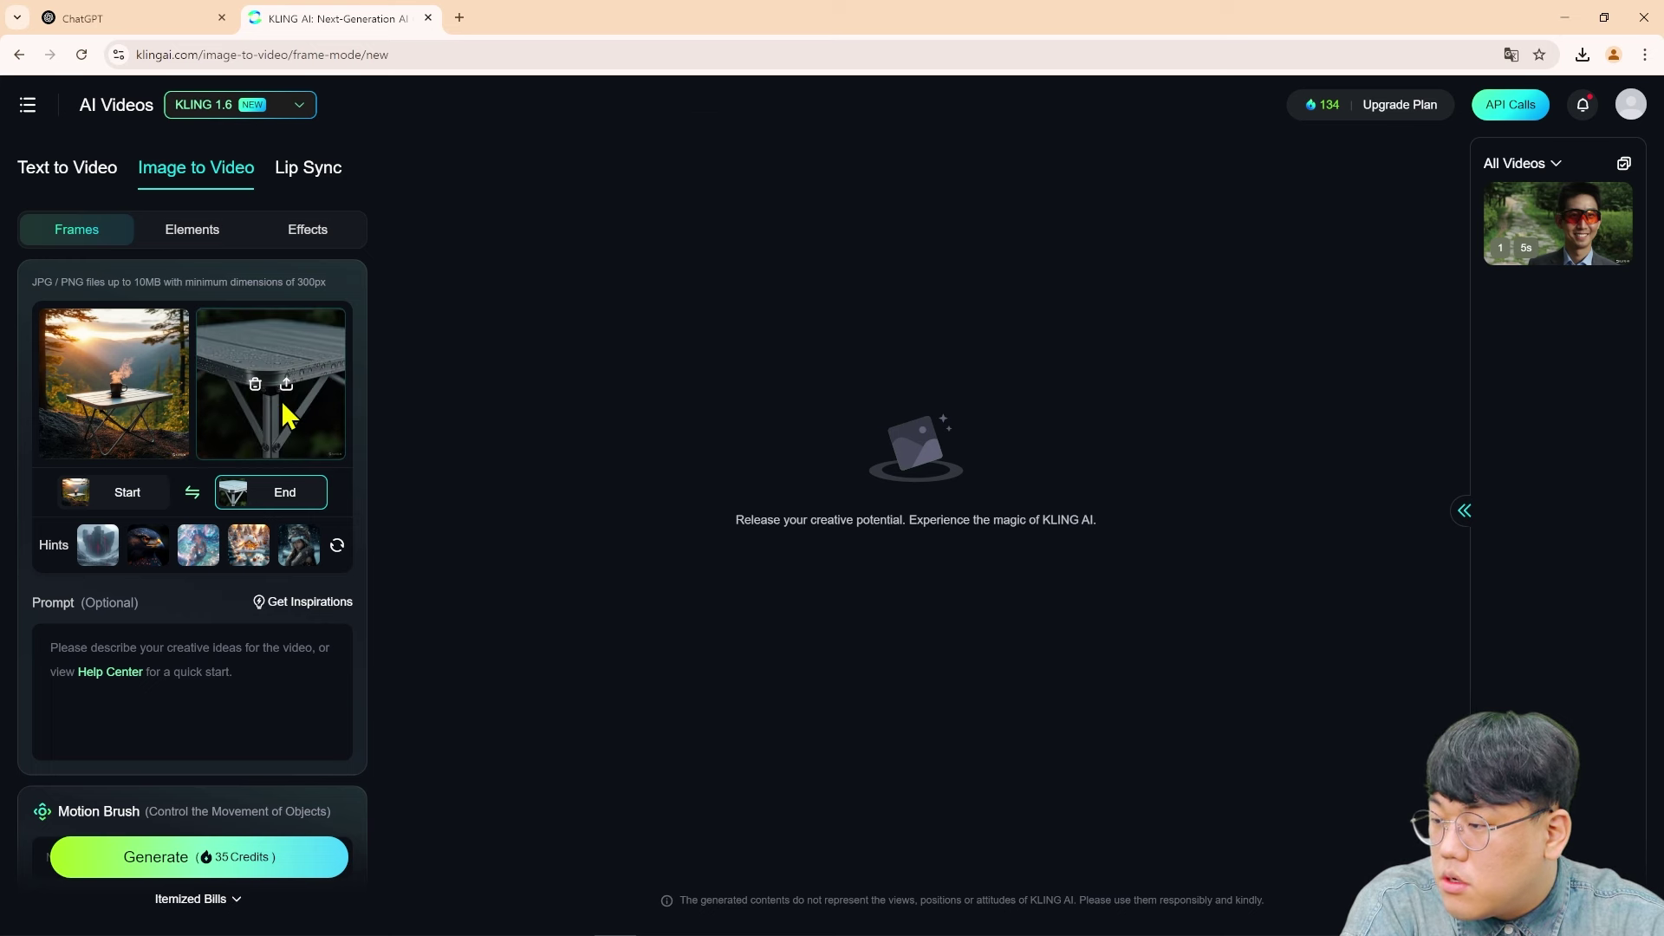
# Step: Review the settings, camera movement and negative prompt sections, and generate one 5s Professional Mode video without a prompt
pyautogui.scroll(-1, 214, 617)
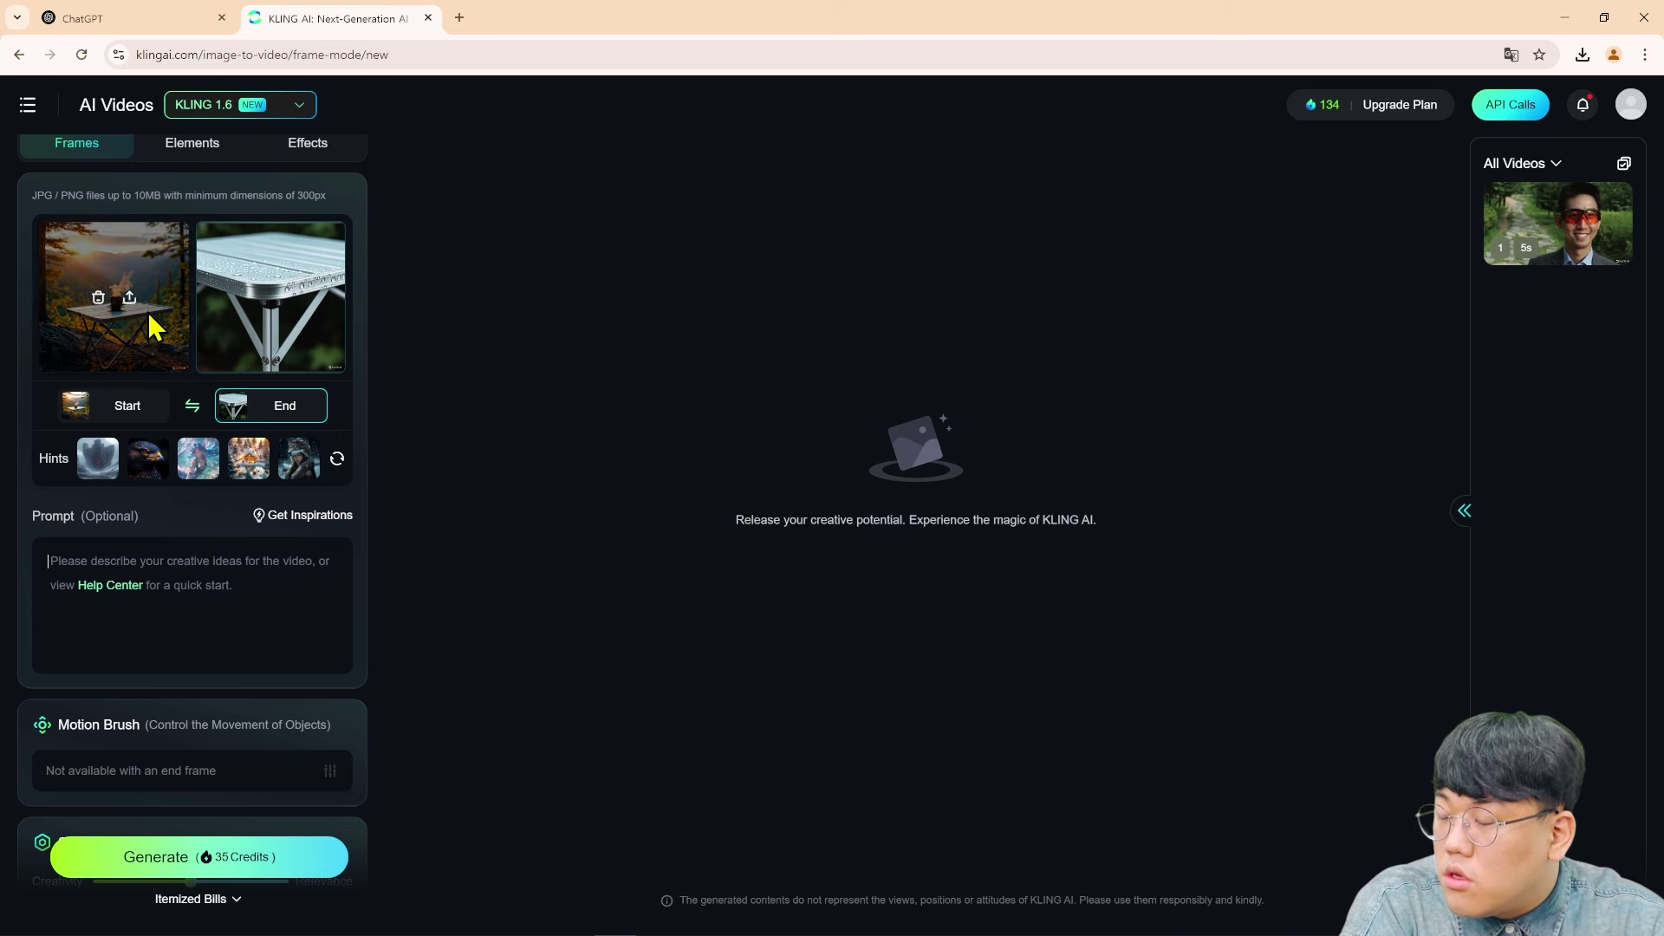
pyautogui.moveTo(278, 331)
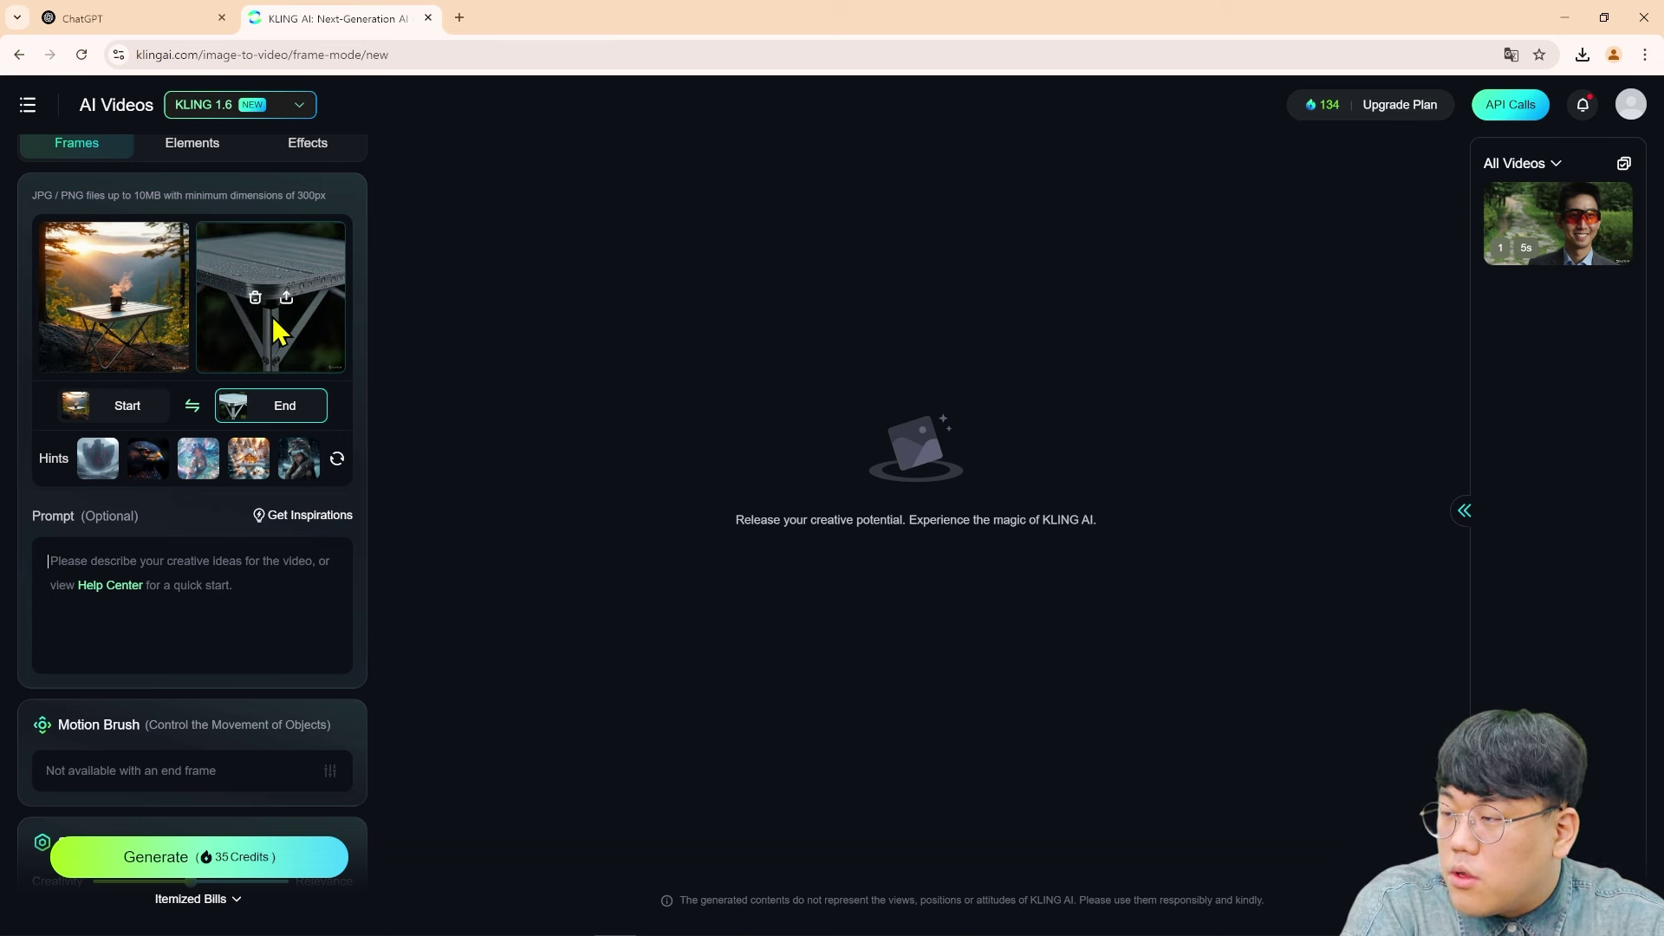
pyautogui.click(233, 657)
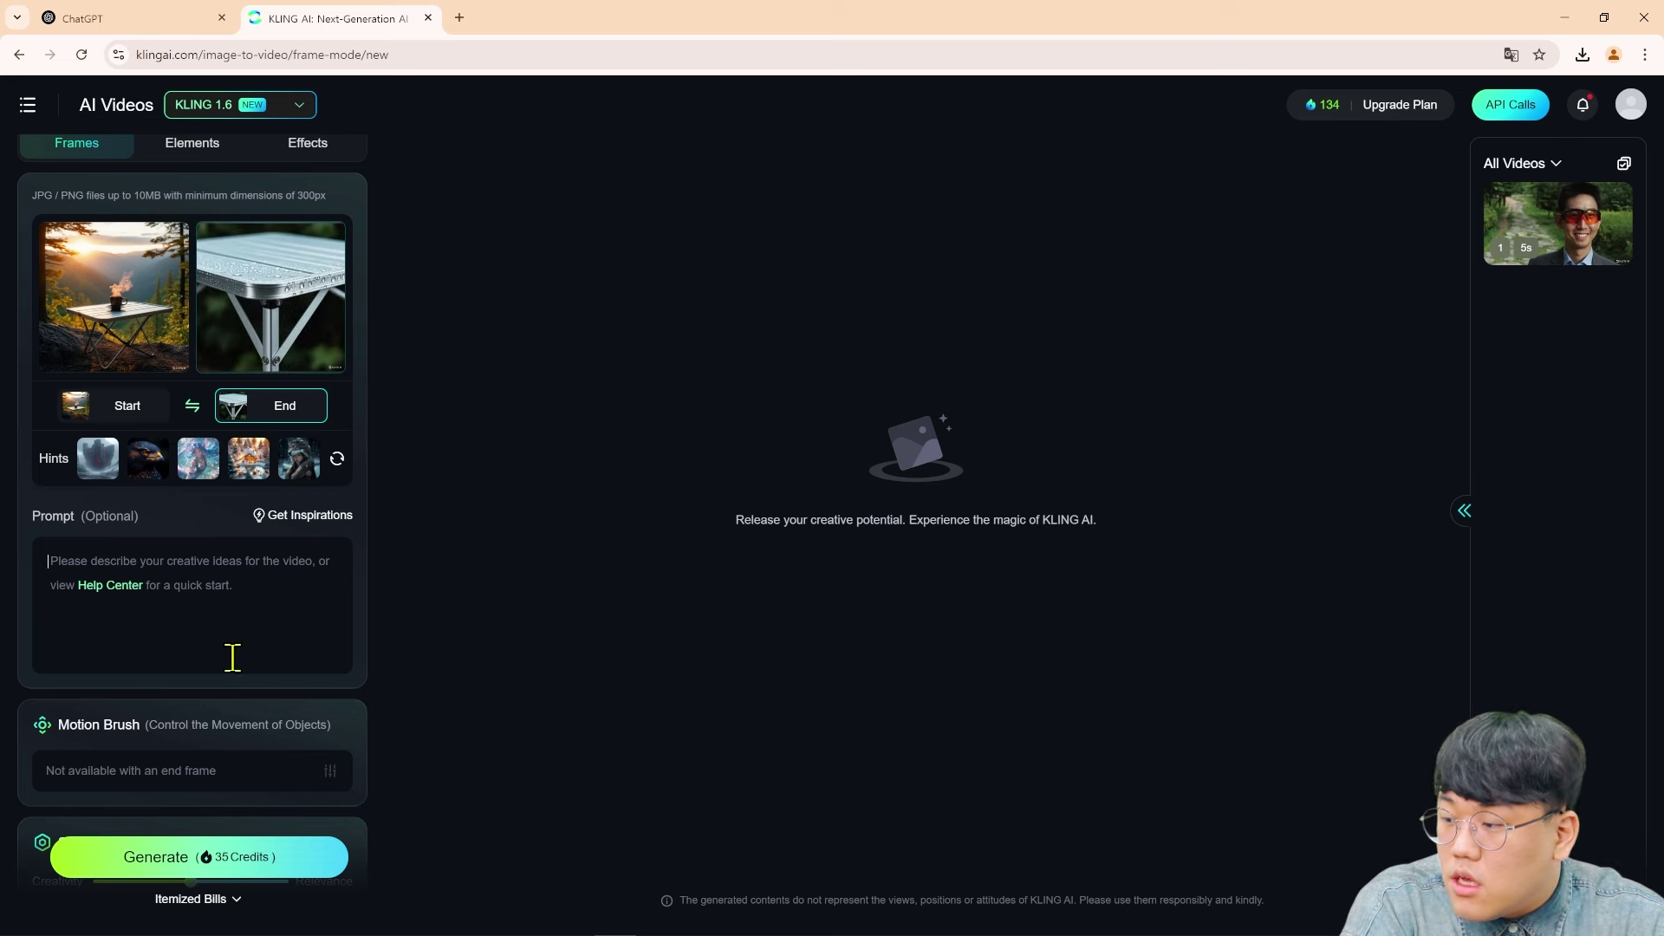
pyautogui.scroll(-4, 216, 641)
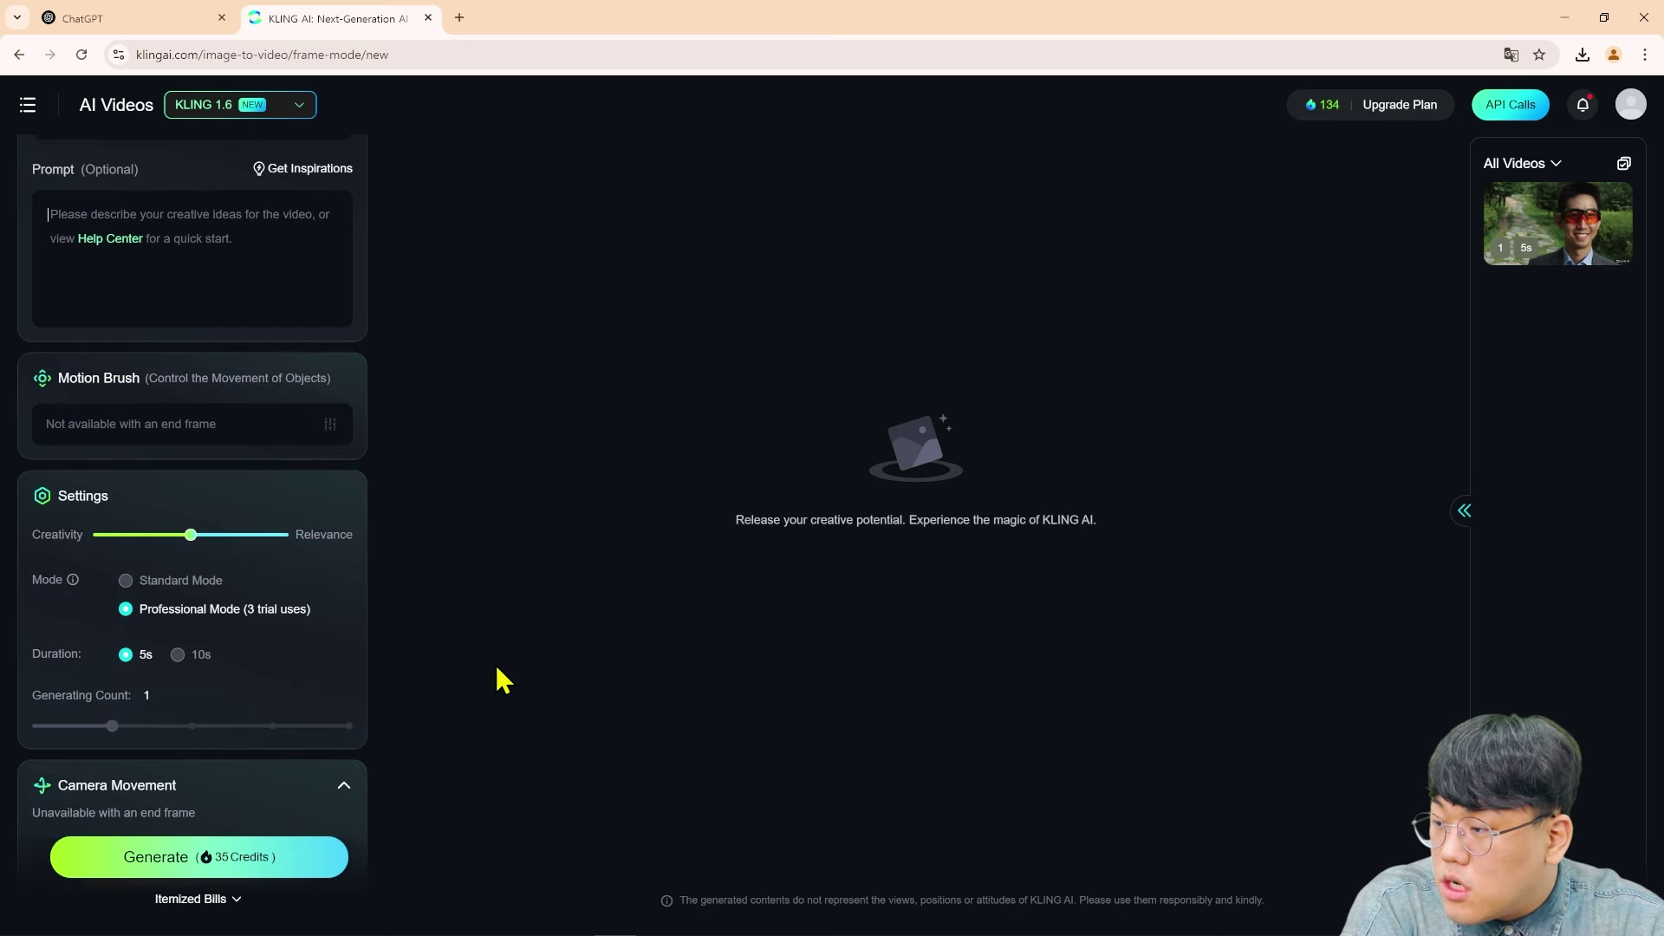
pyautogui.scroll(-5, 327, 809)
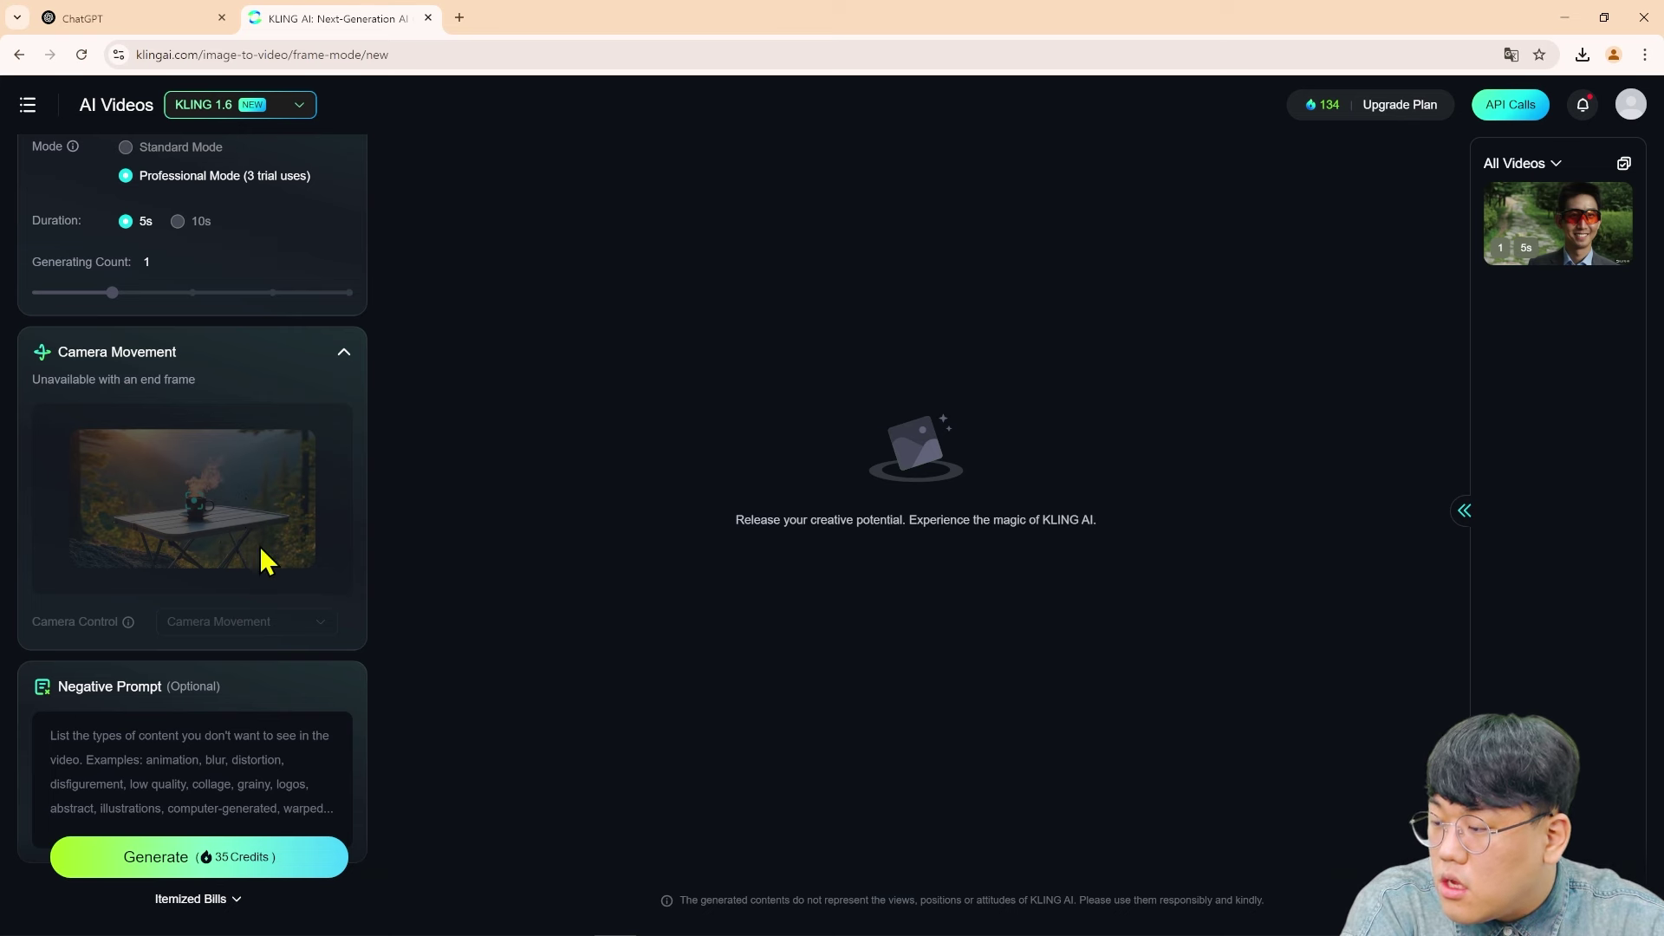
pyautogui.scroll(-1, 244, 520)
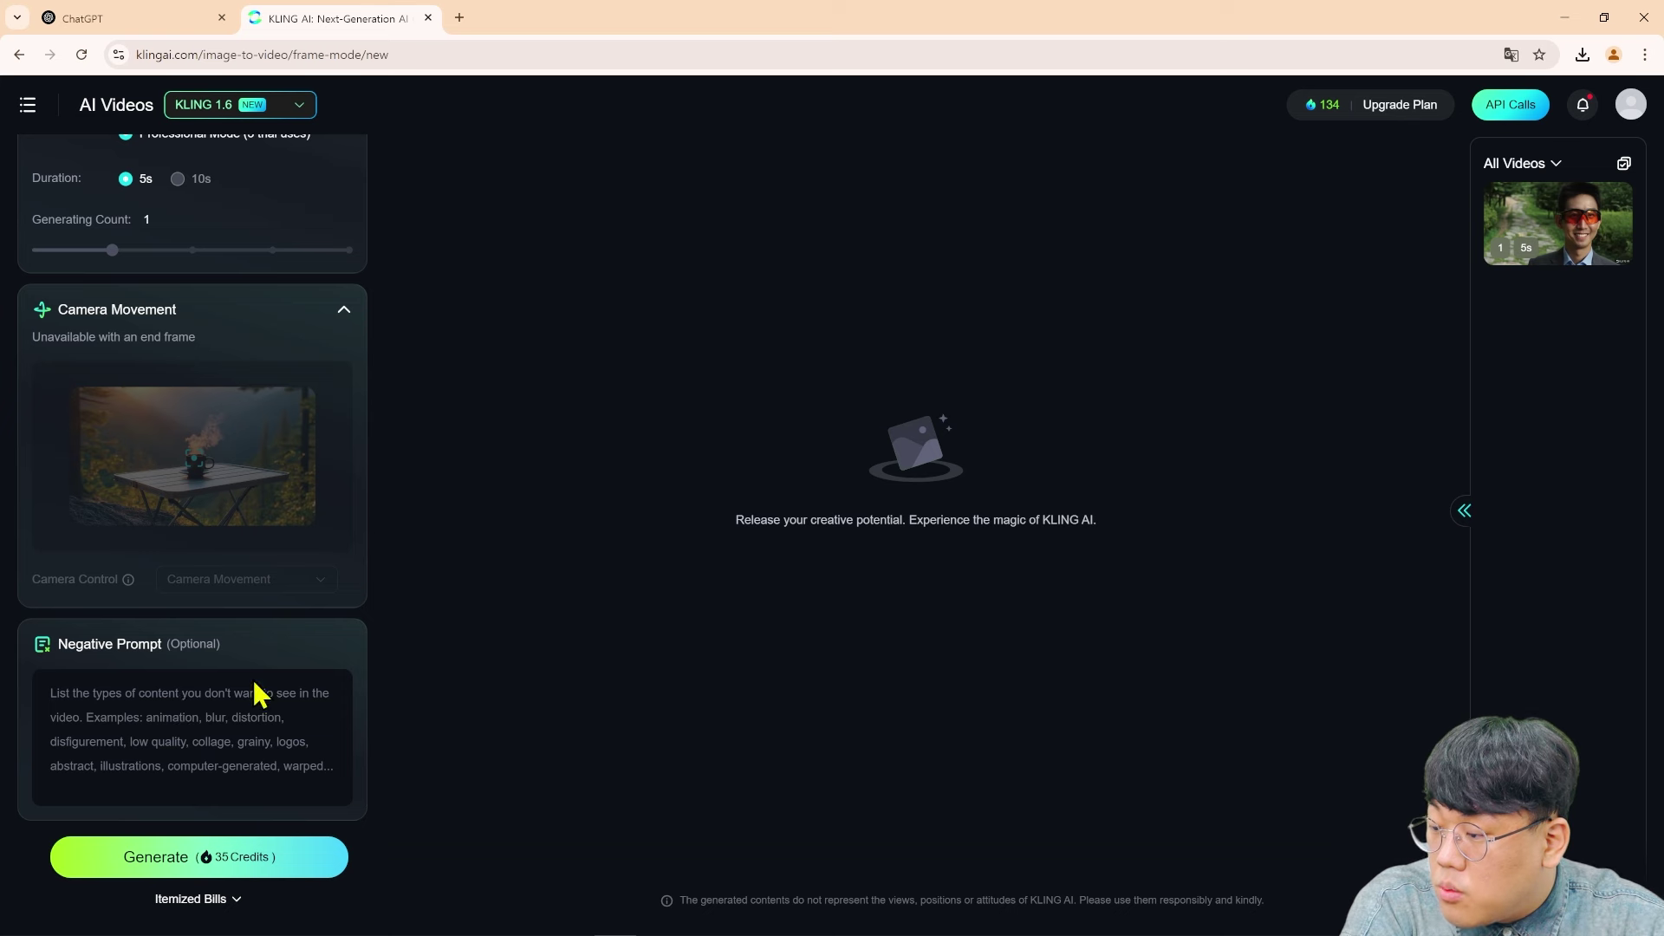
pyautogui.scroll(2, 225, 732)
pyautogui.scroll(-2, 222, 737)
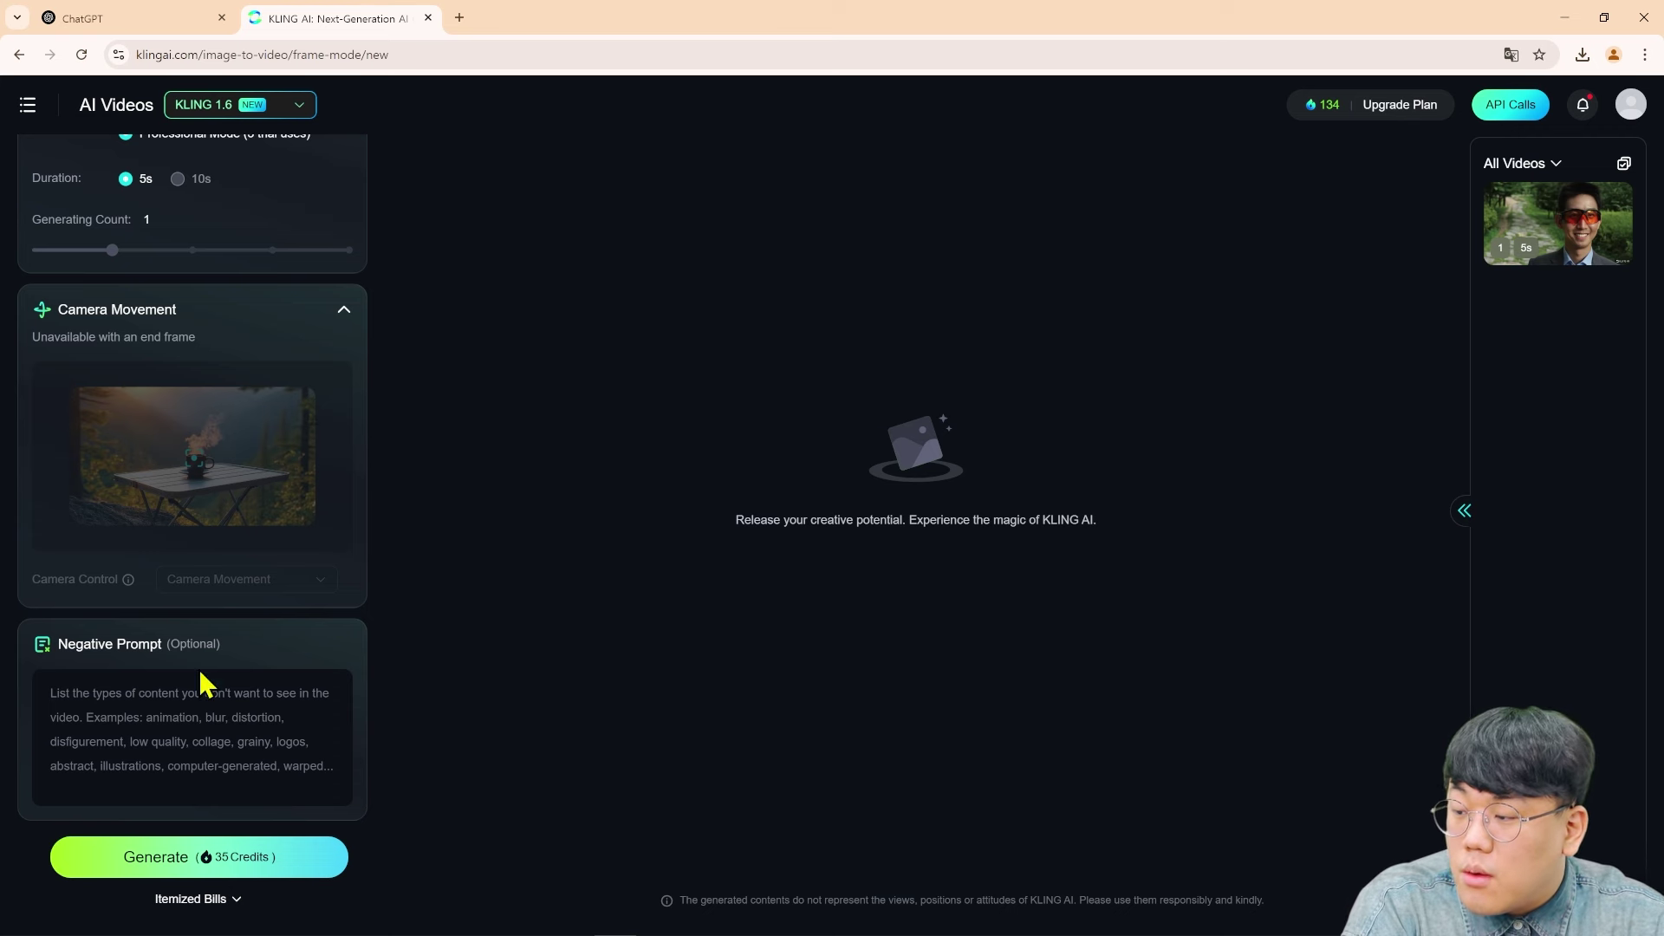
pyautogui.click(240, 845)
# Step: Switch Image to Video to Elements mode and upload the sunglasses image OO9406A-20_03 (1) as the first element
pyautogui.scroll(8, 251, 502)
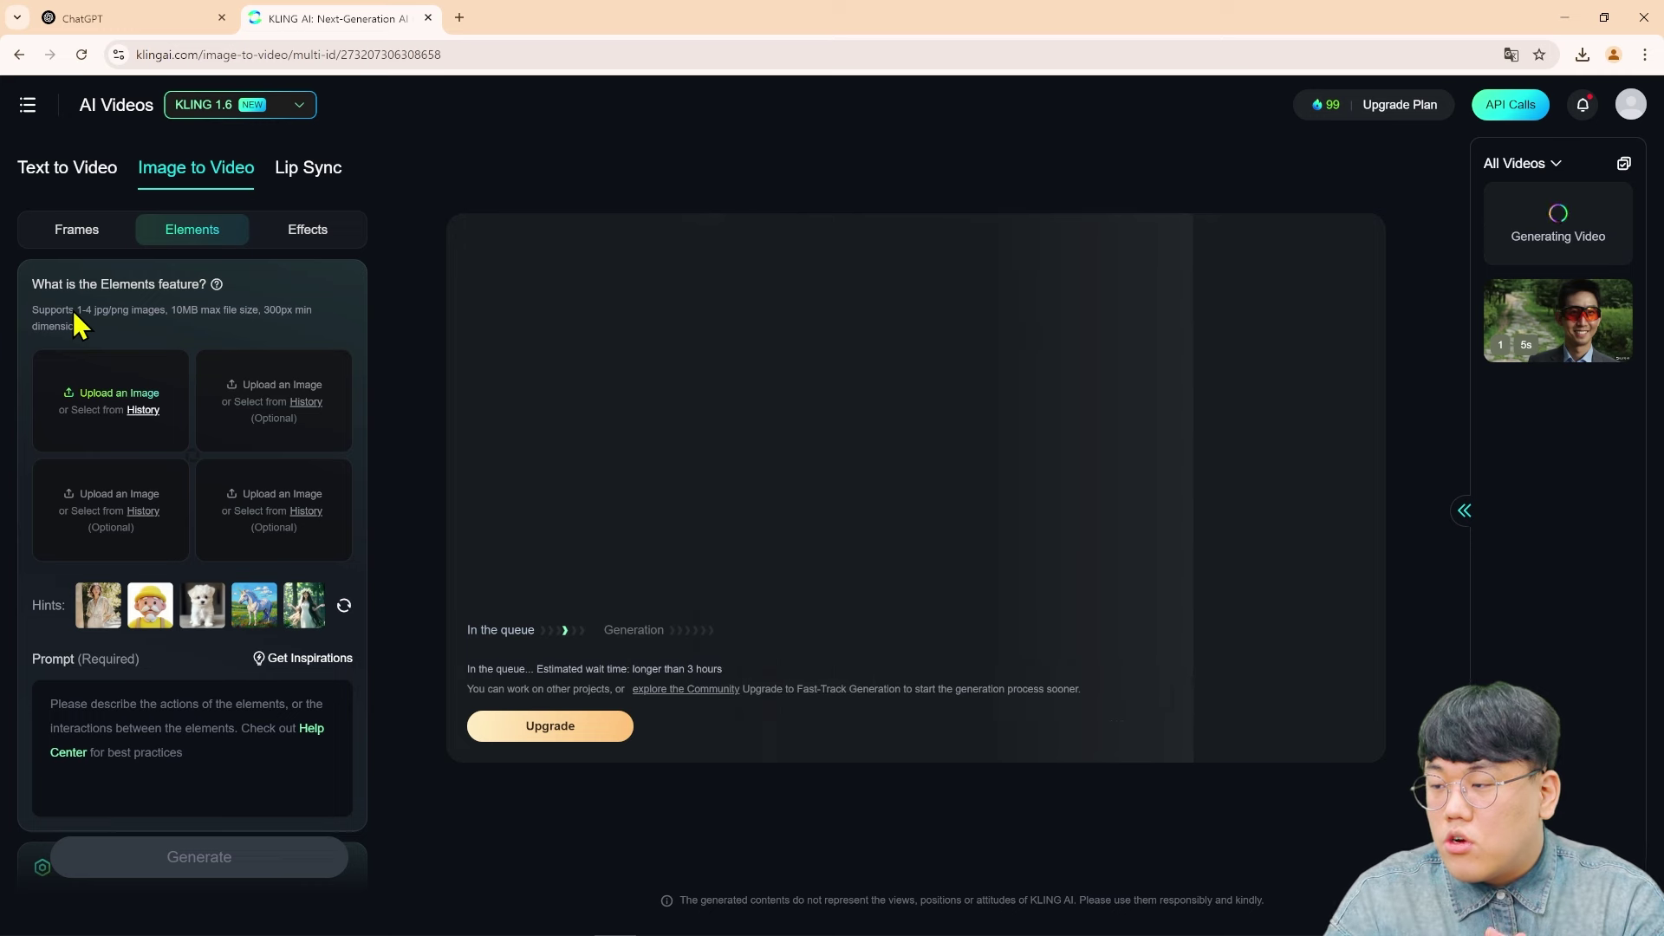
pyautogui.click(128, 394)
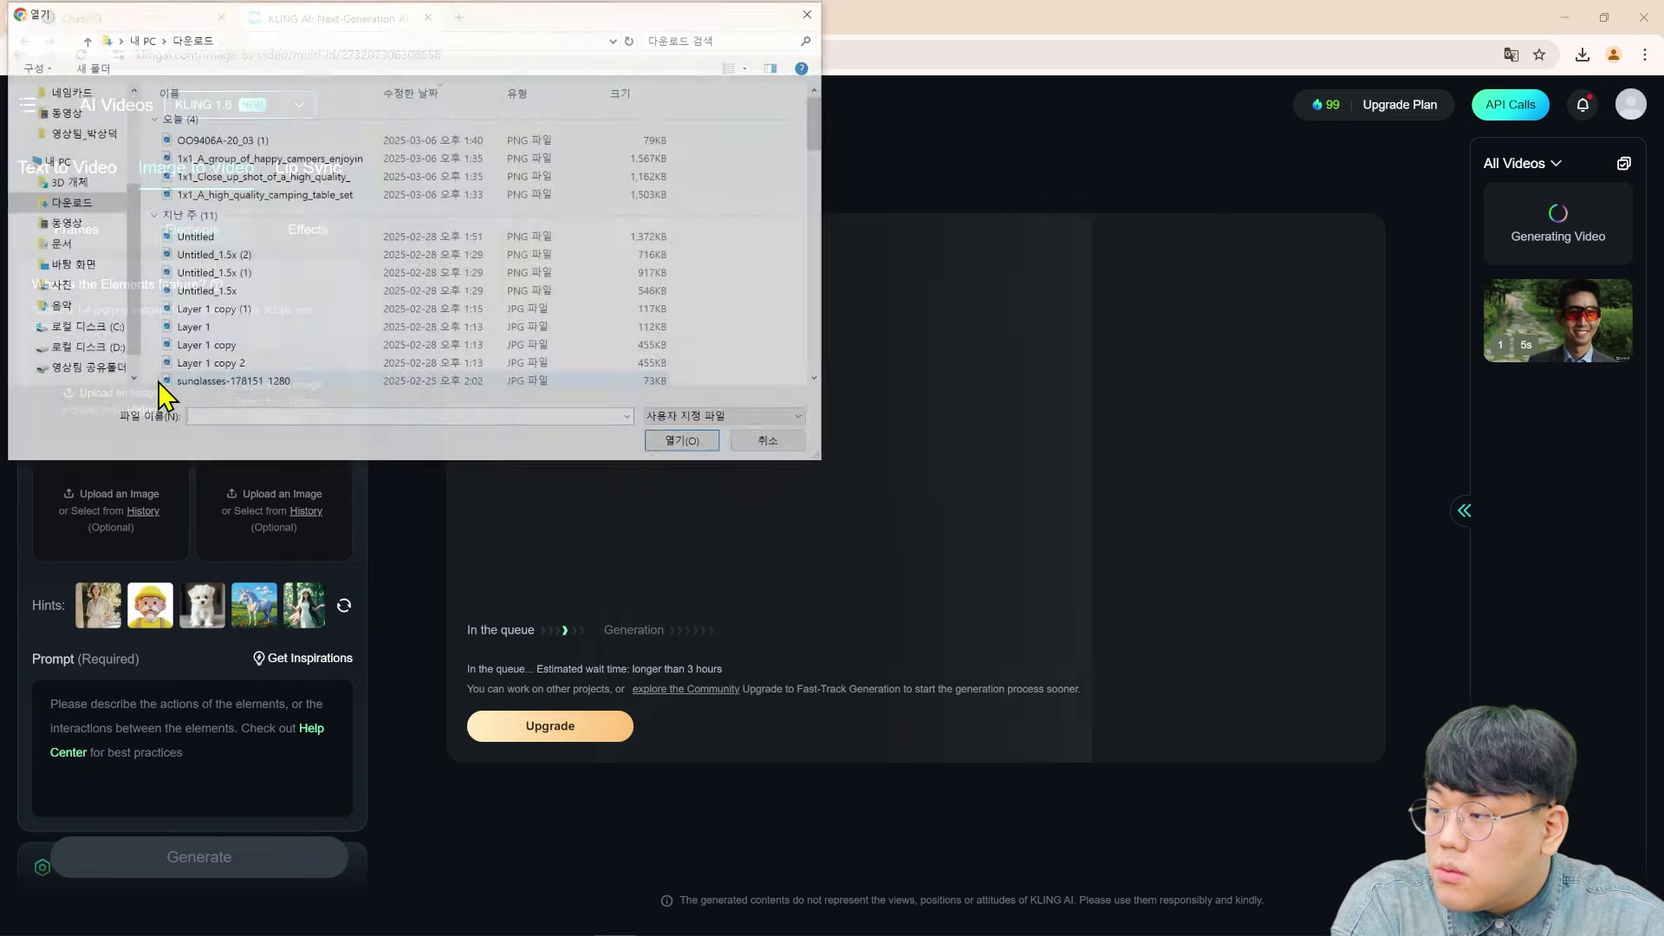
pyautogui.doubleClick(325, 144)
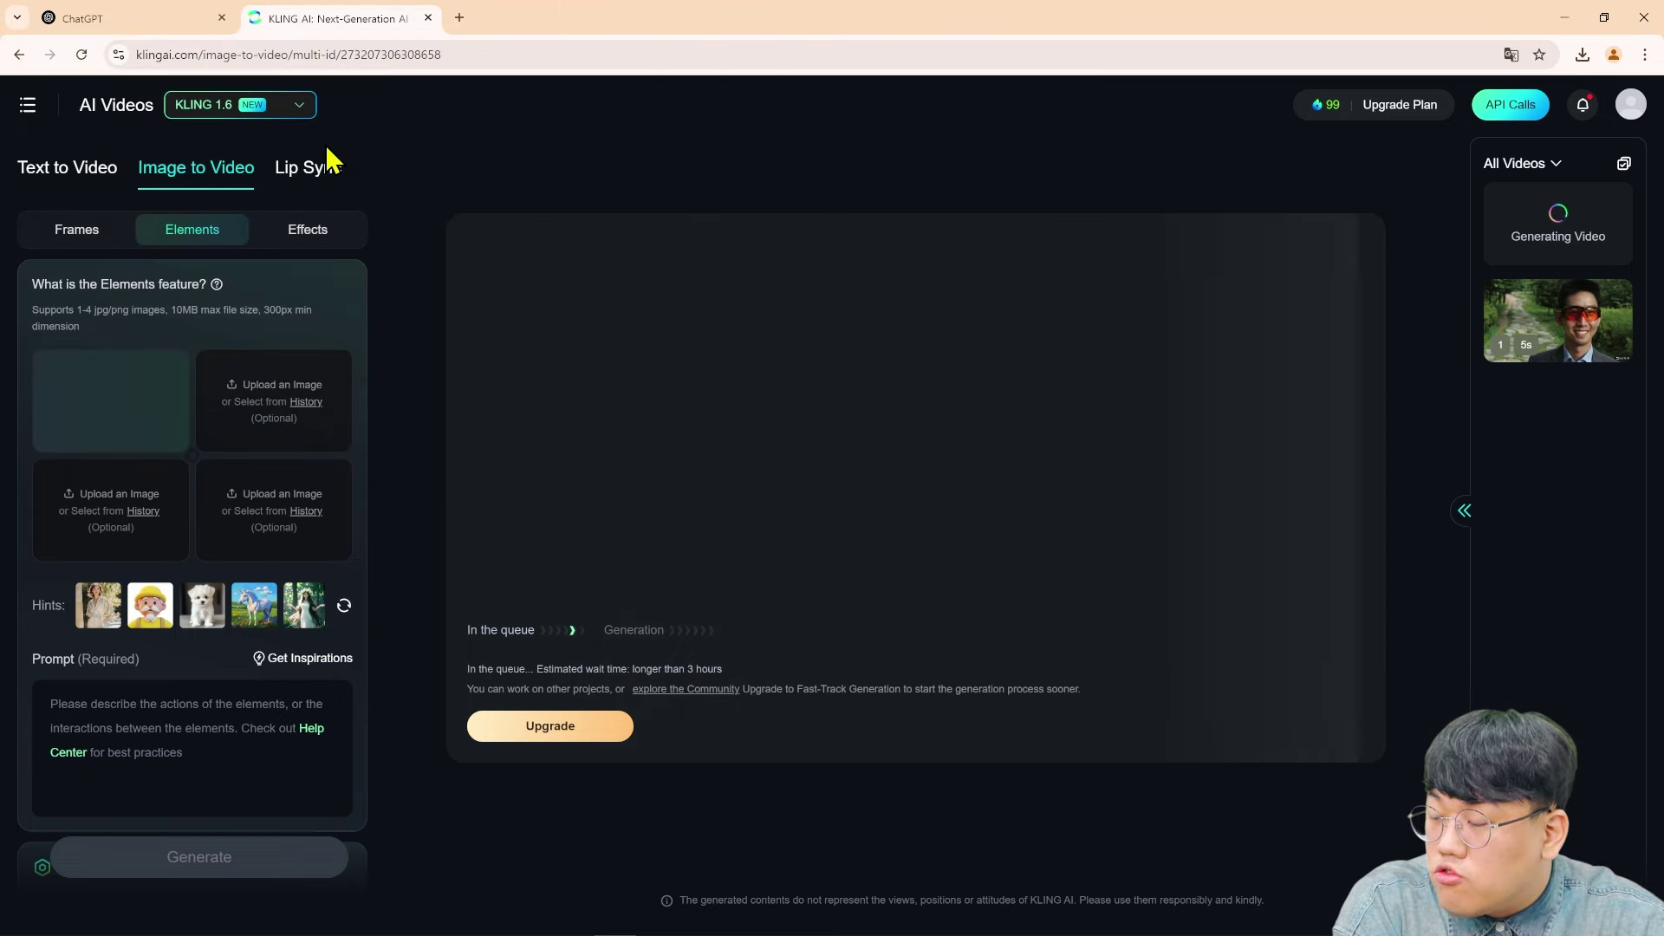
pyautogui.moveTo(180, 424)
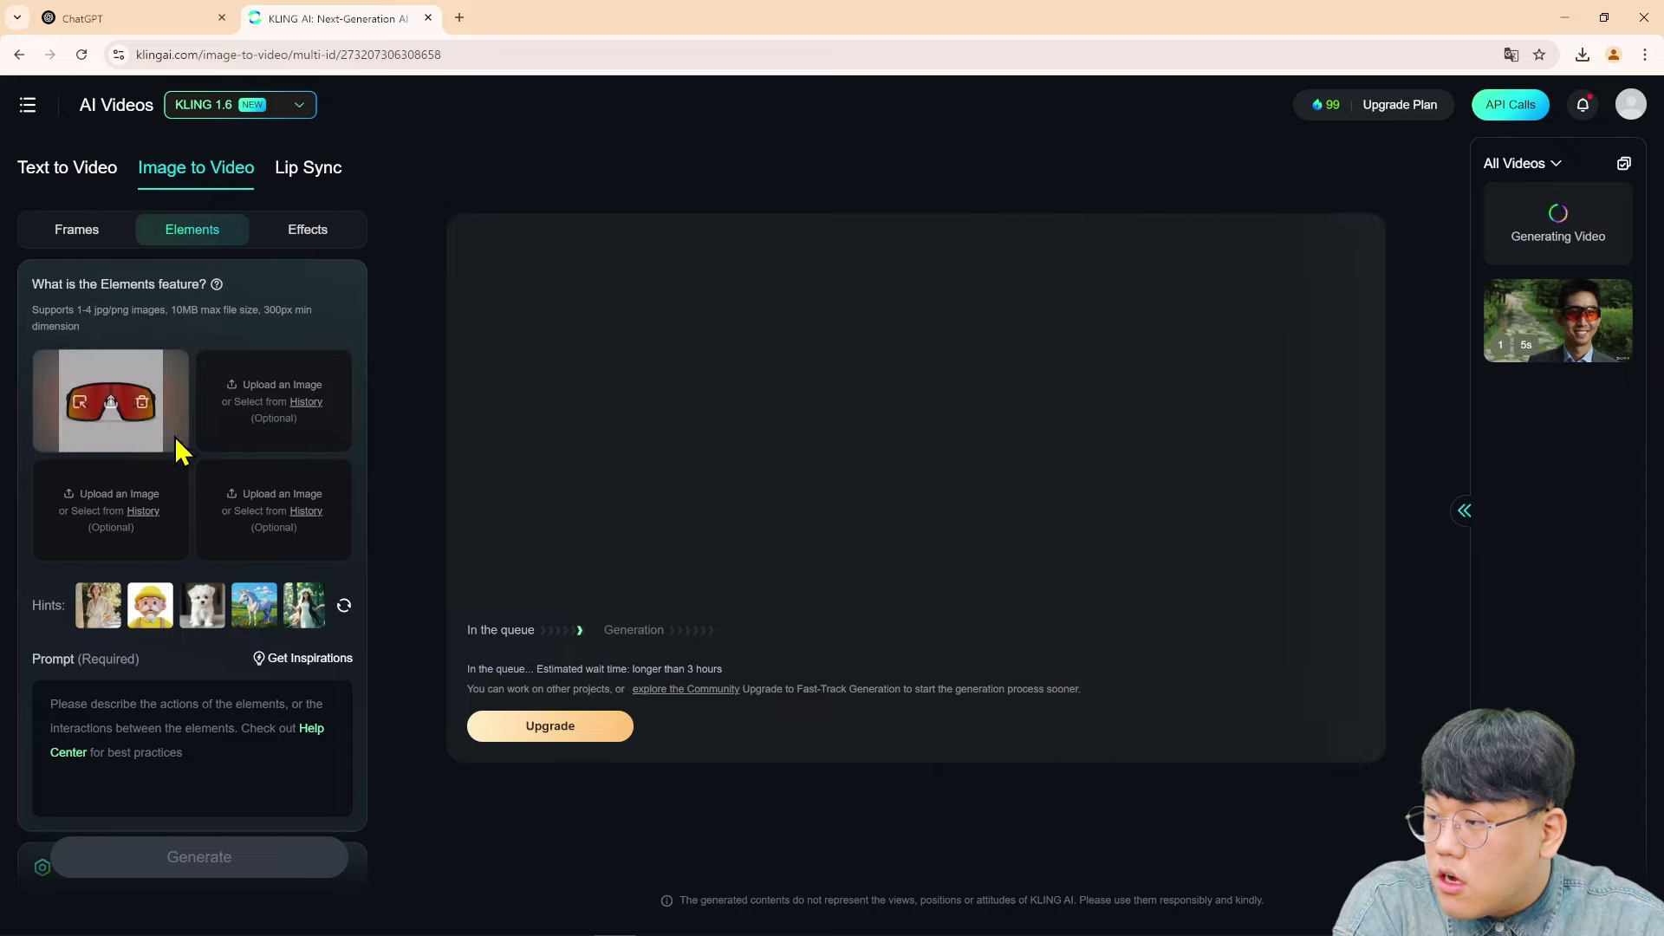
# Step: Upload the portrait photo of the man in a suit from the downloads folder as the second element
pyautogui.click(307, 403)
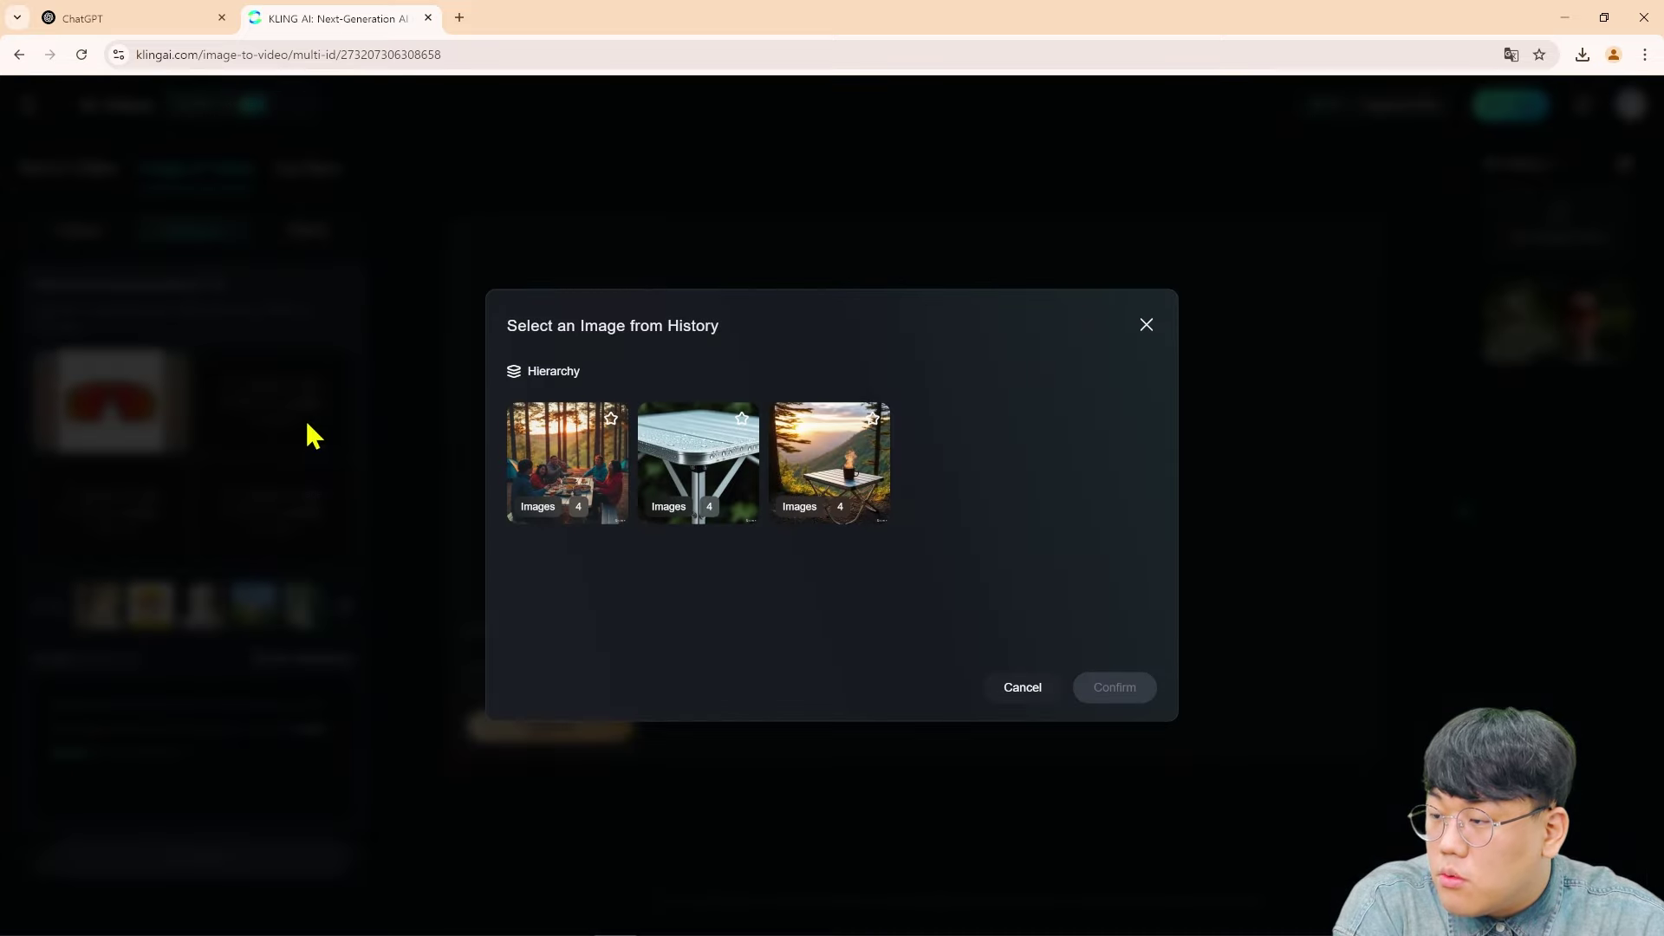
pyautogui.click(275, 371)
pyautogui.click(268, 382)
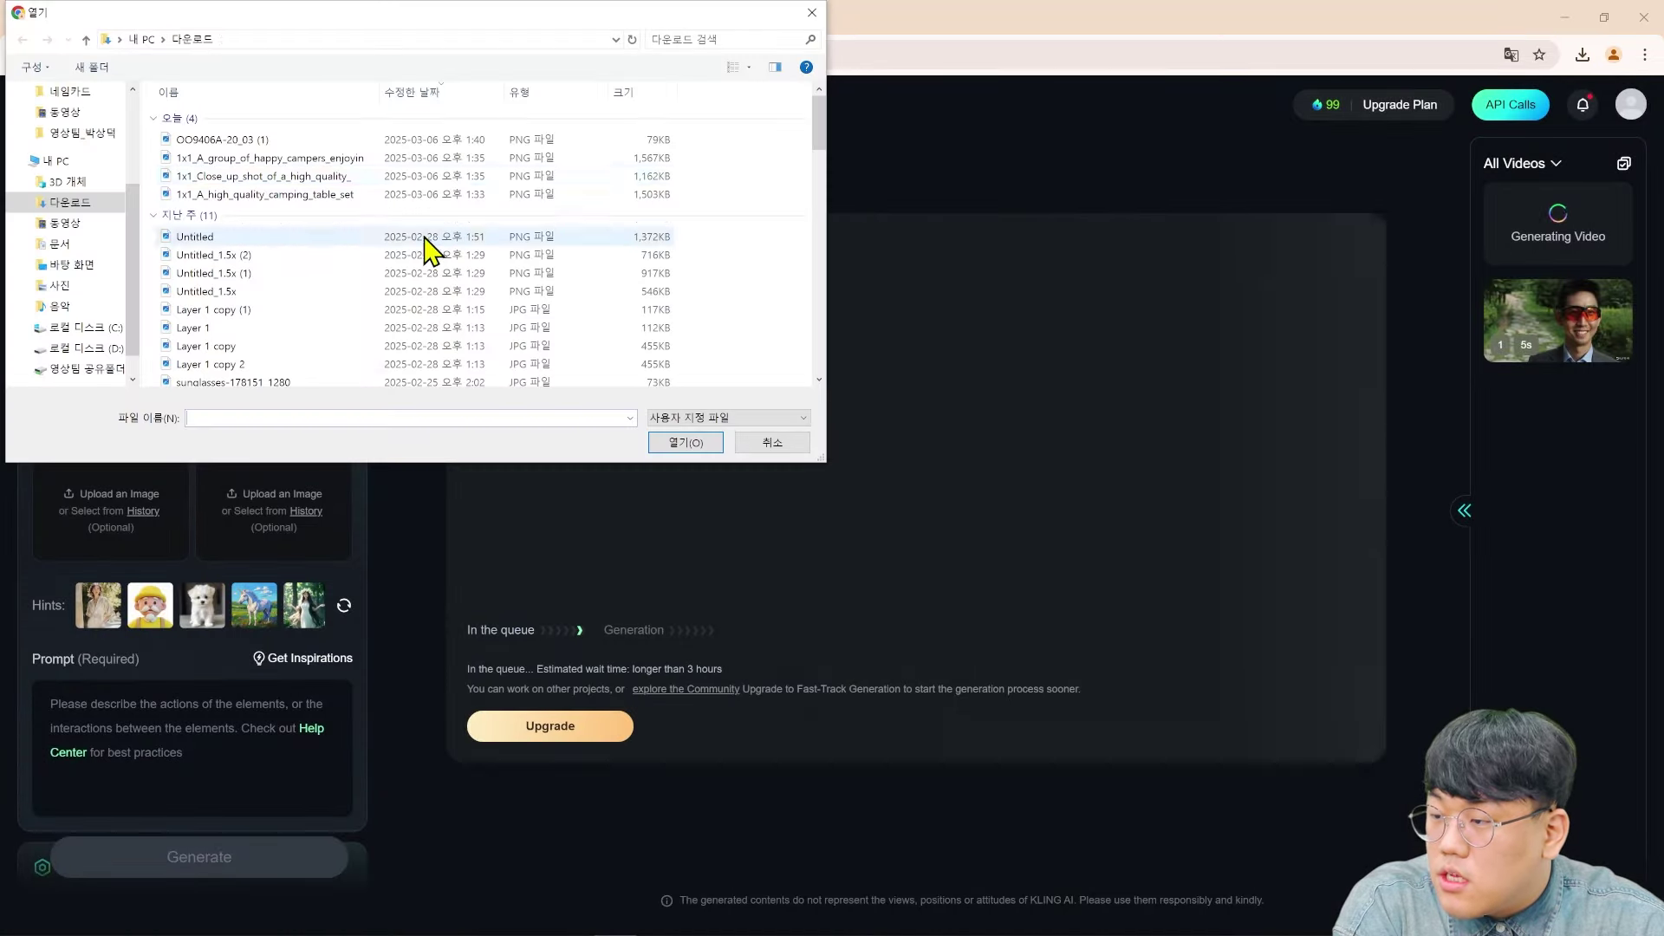
pyautogui.scroll(-1, 291, 365)
pyautogui.doubleClick(312, 320)
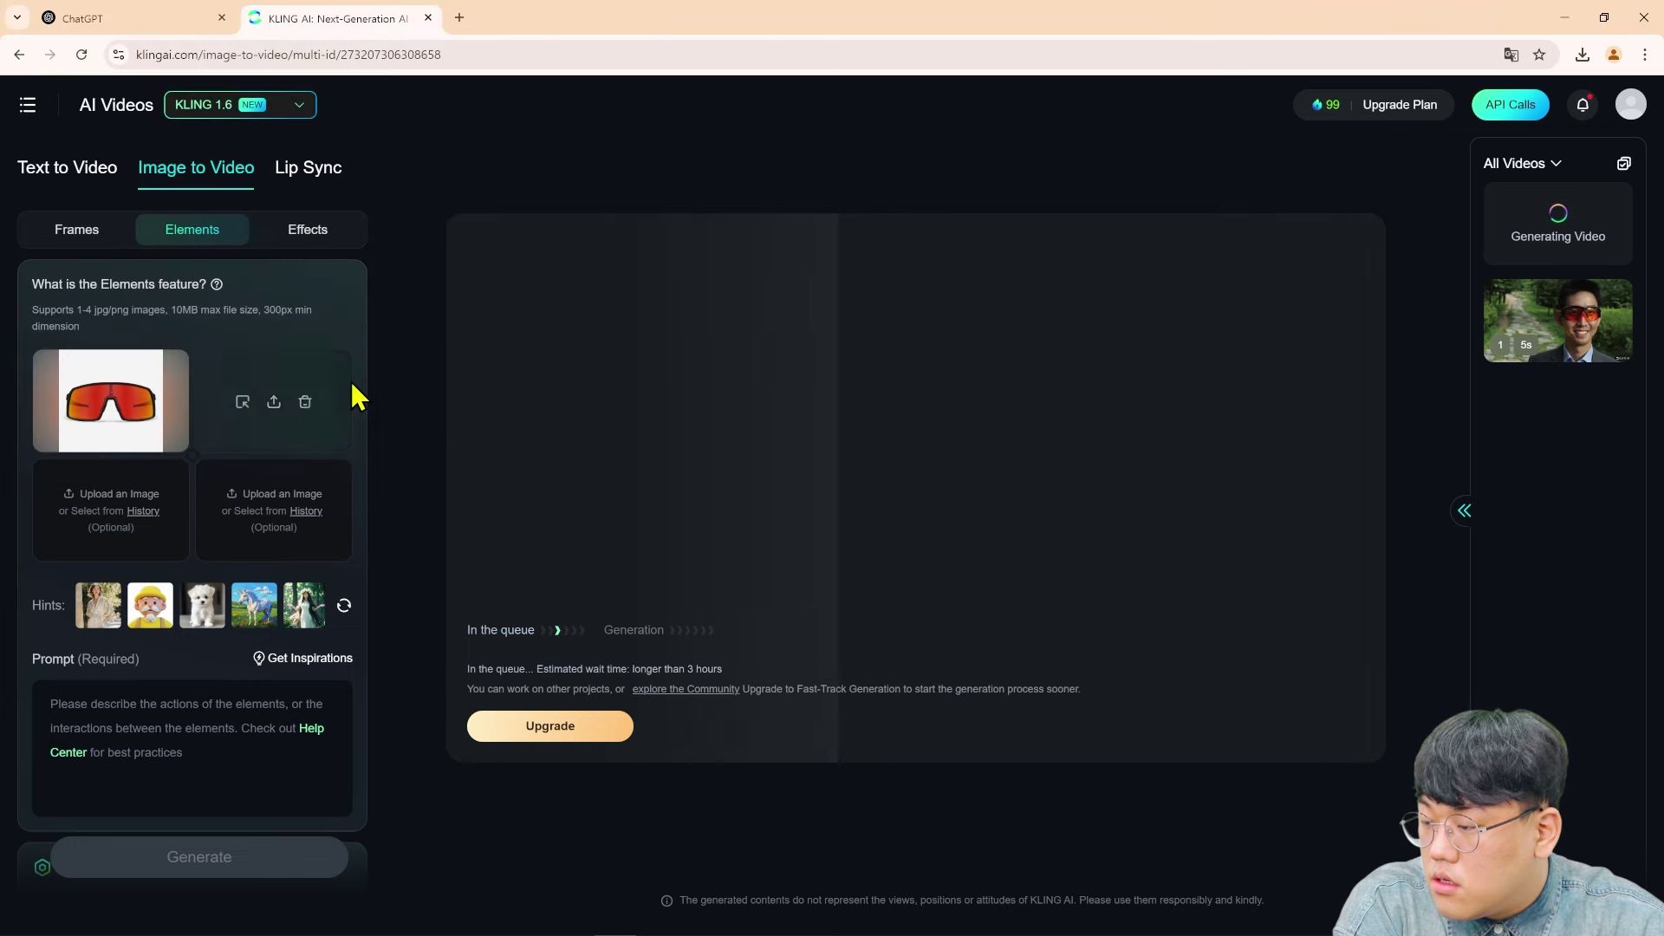
pyautogui.moveTo(297, 403)
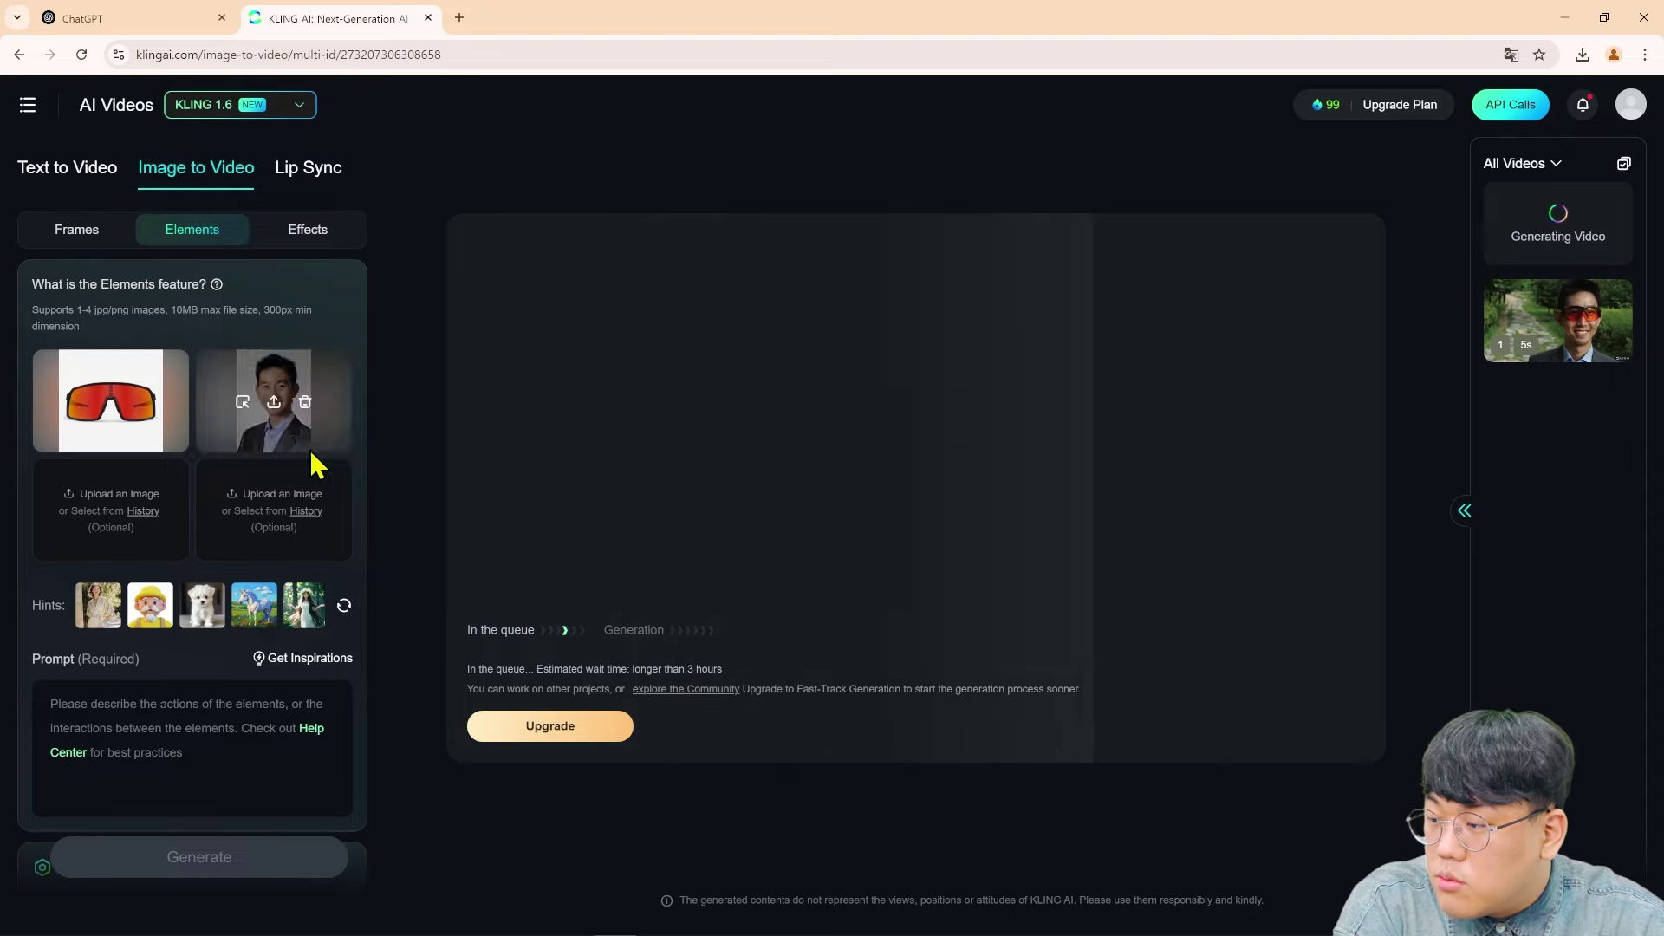
# Step: Upload the forest path photo from the downloads folder as the third element
pyautogui.click(88, 523)
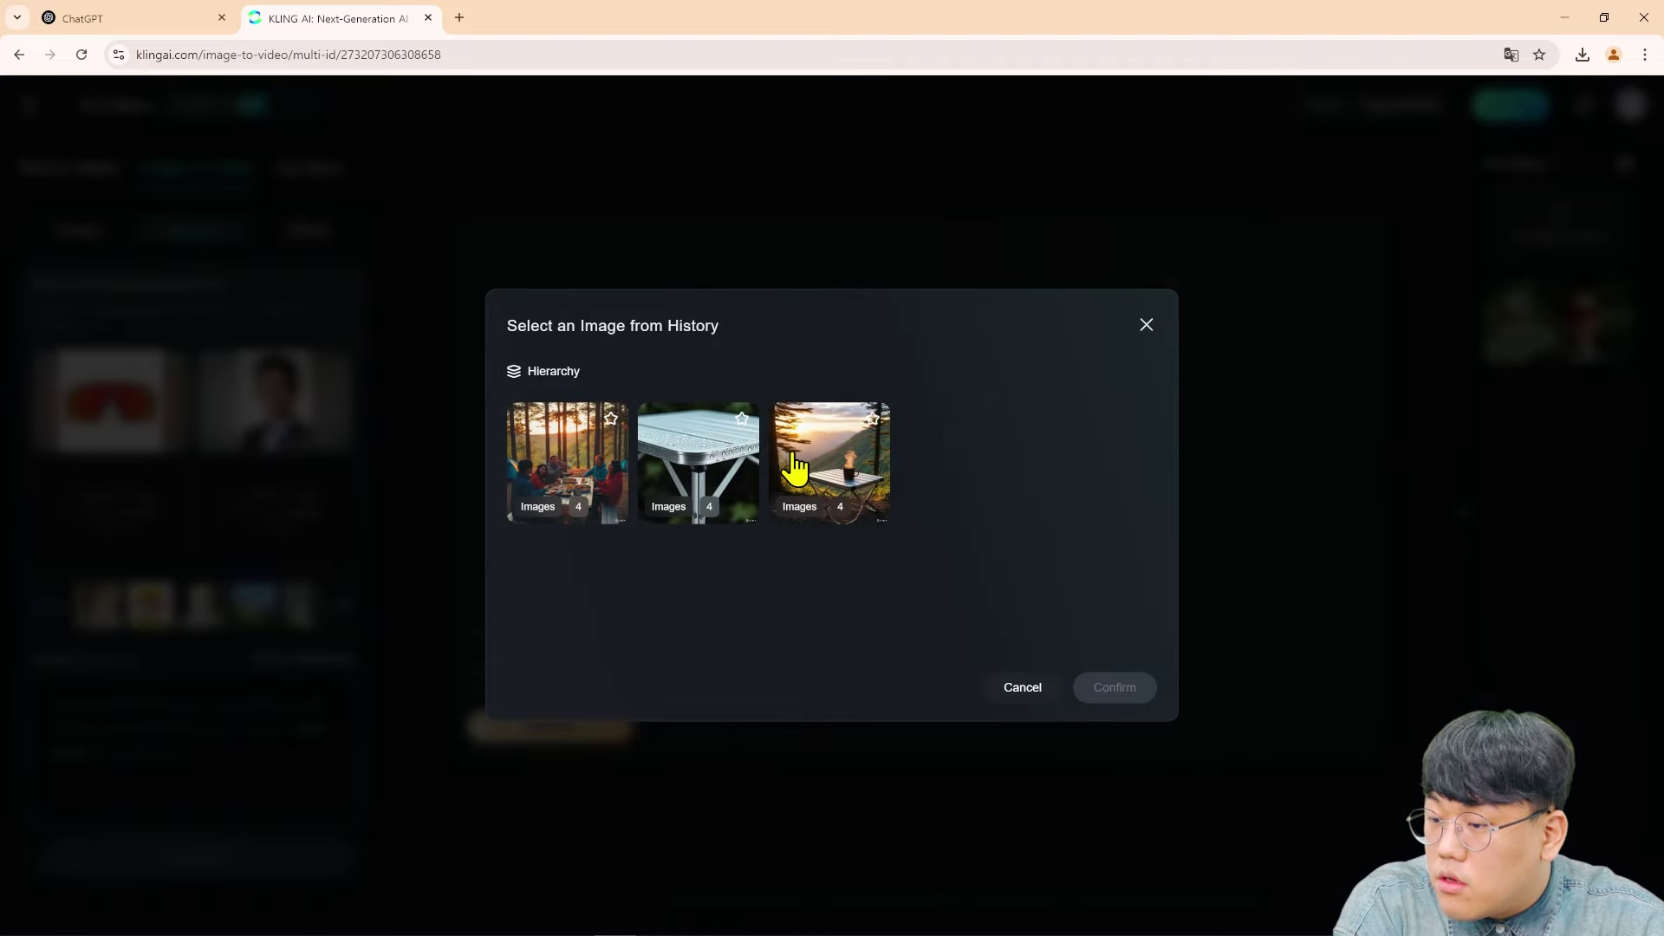
pyautogui.click(215, 507)
pyautogui.click(82, 520)
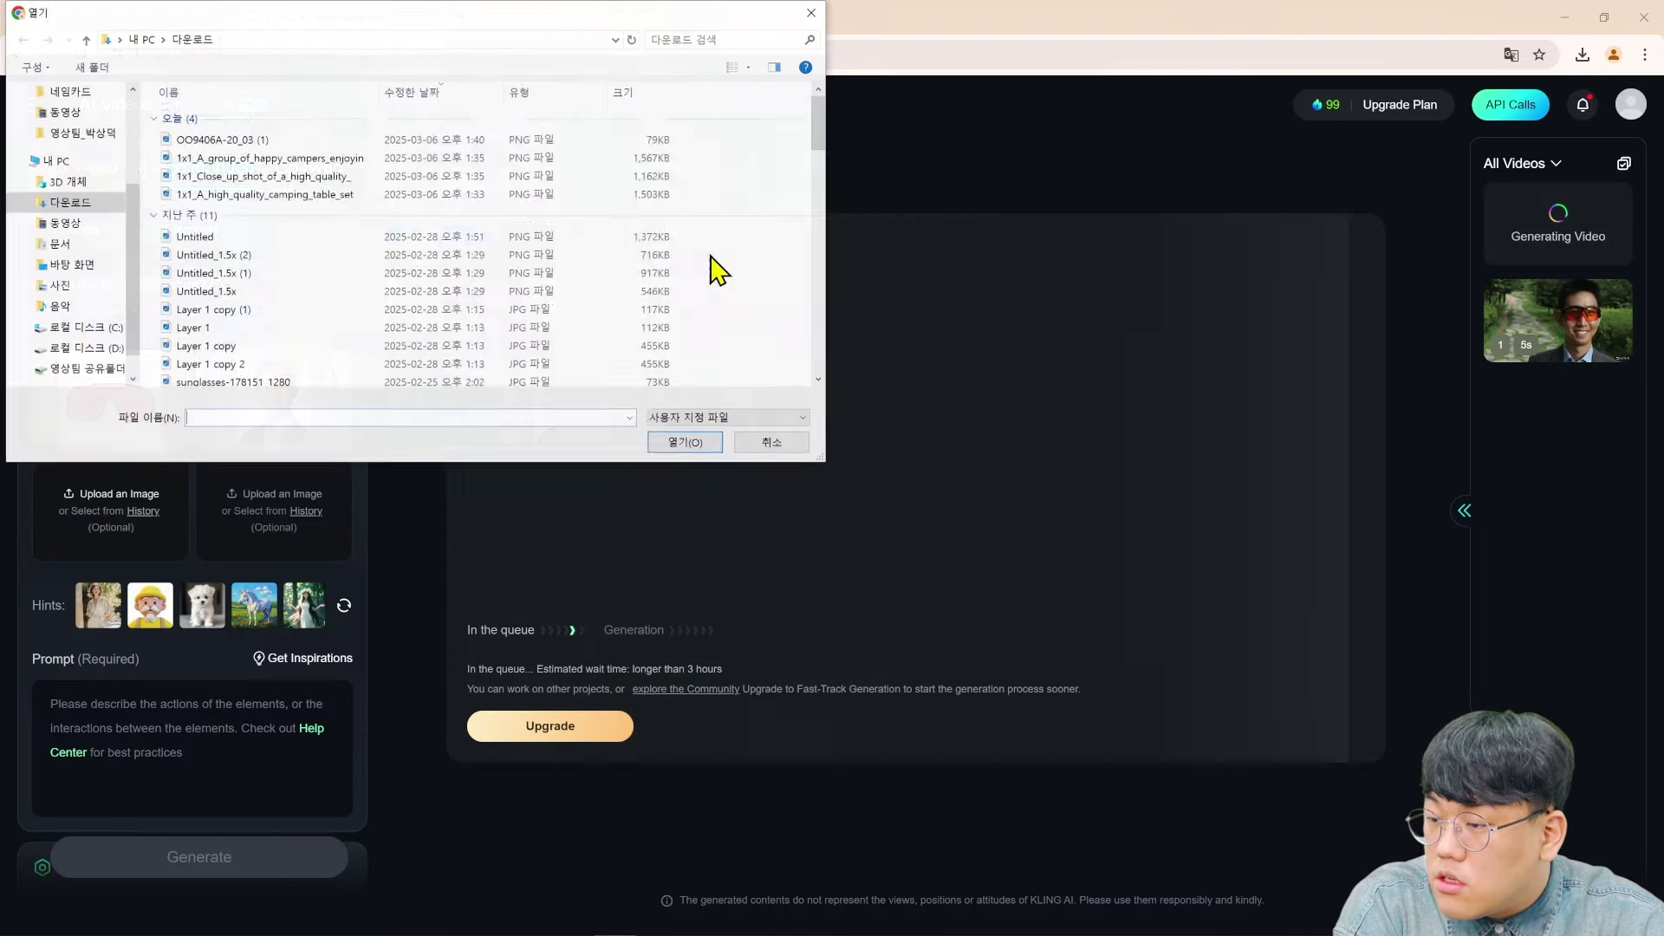
pyautogui.scroll(-3, 360, 320)
pyautogui.doubleClick(272, 260)
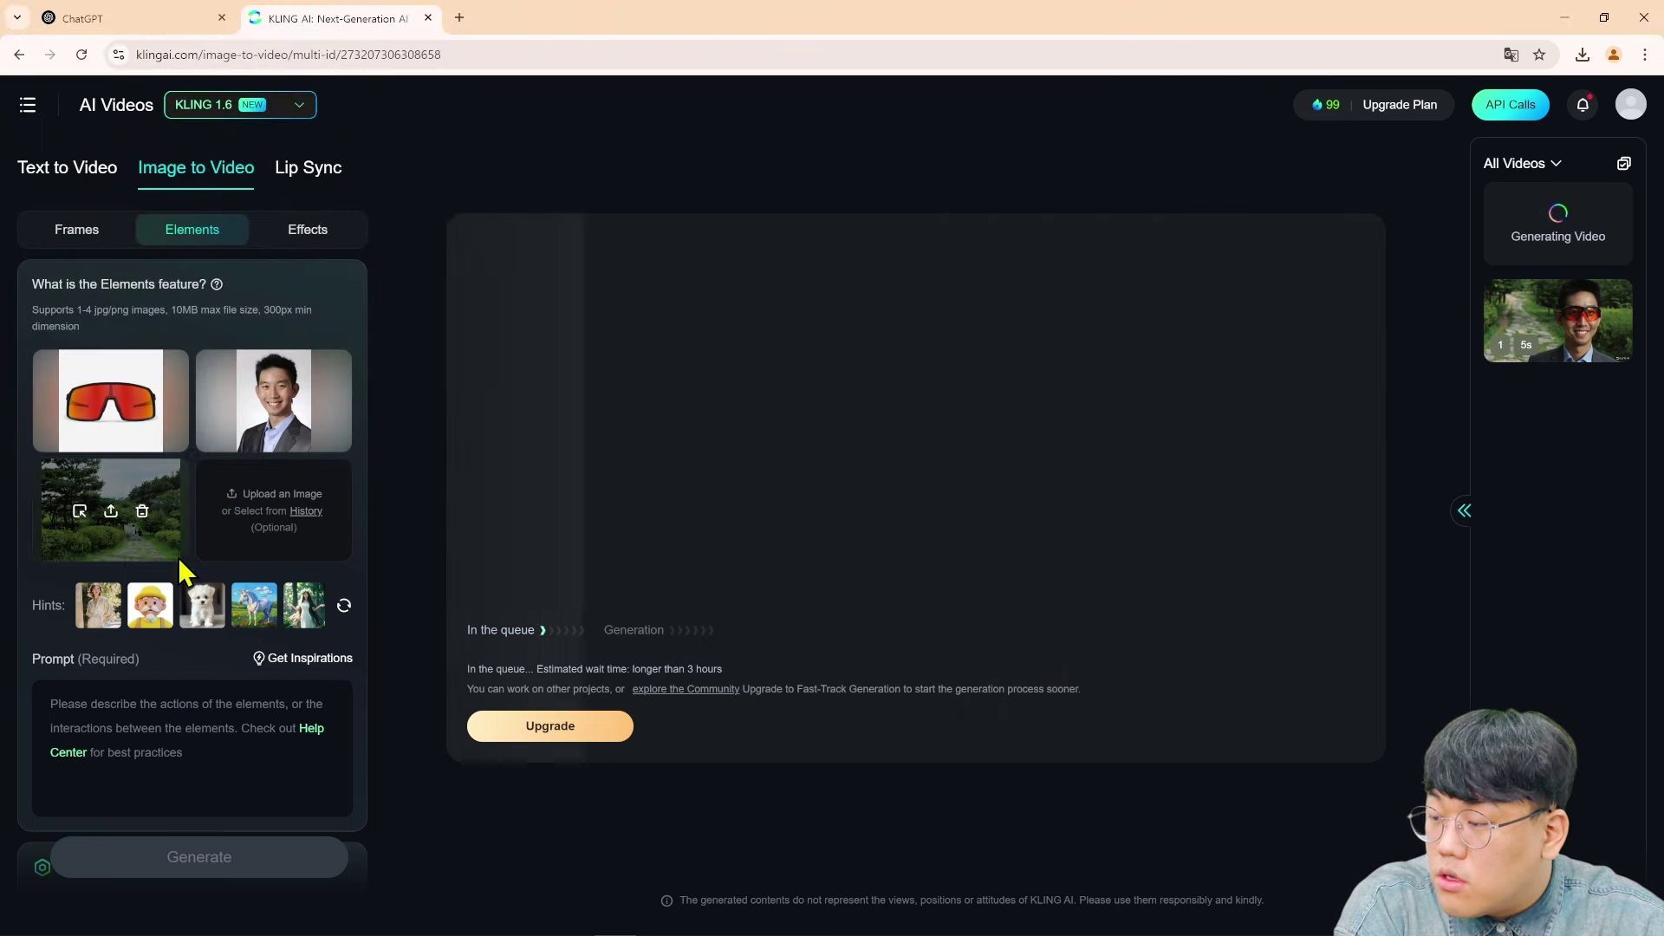
pyautogui.moveTo(298, 621)
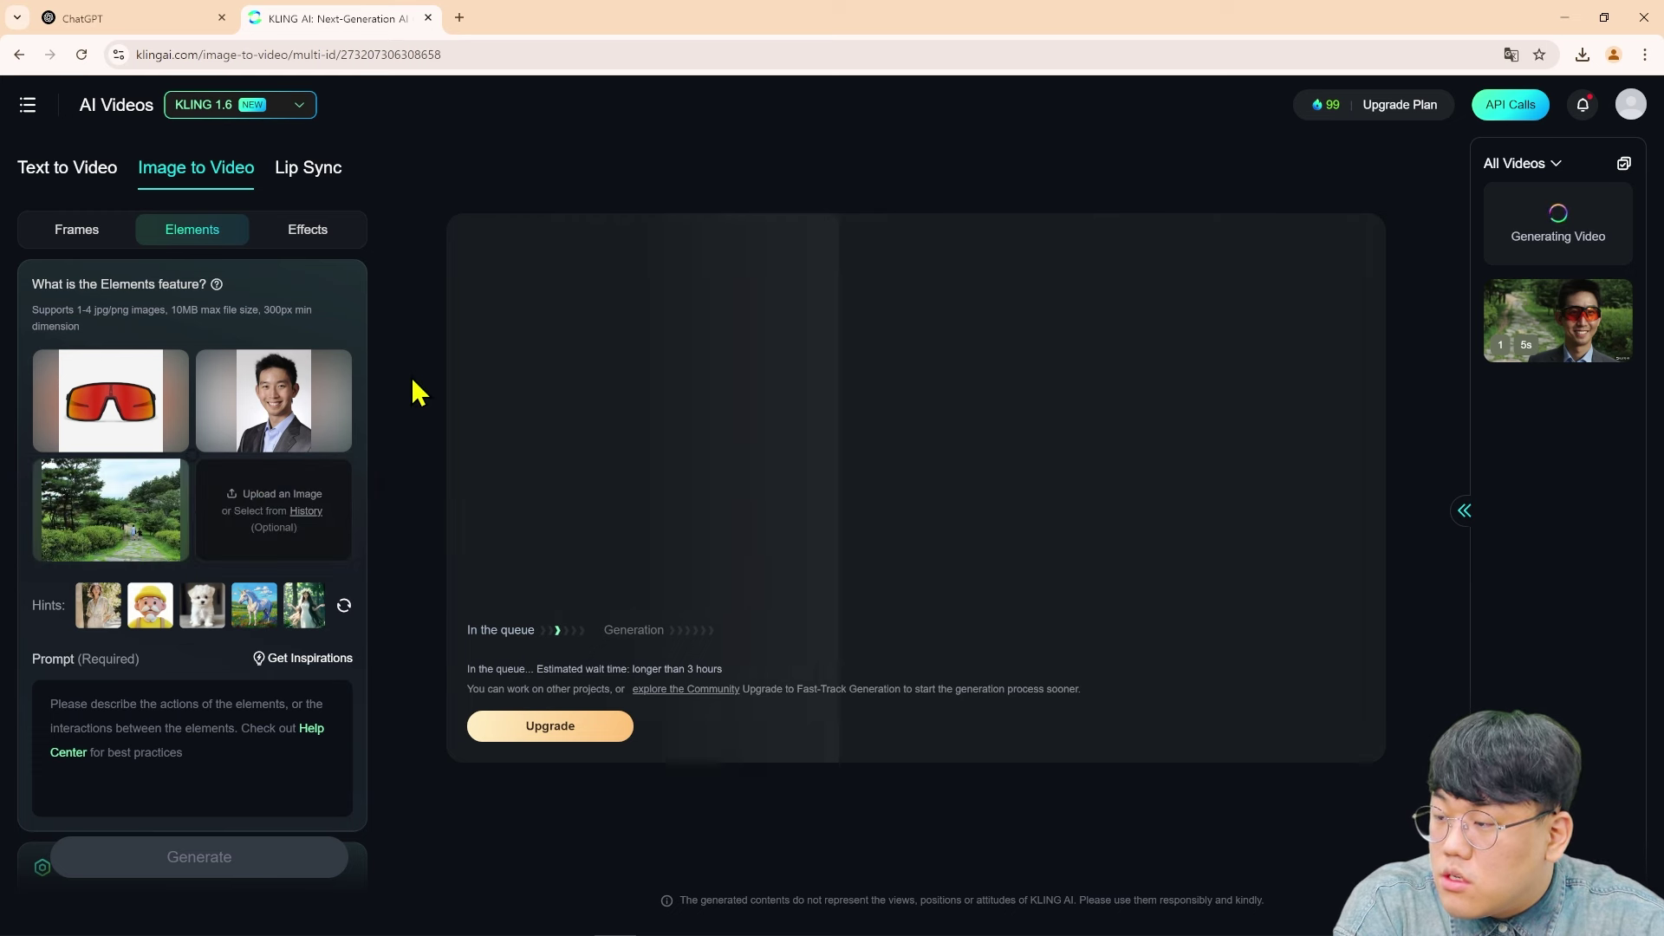
# Step: Examine the Elements prompt field and the mode, duration, aspect ratio and generating count settings
pyautogui.click(192, 750)
pyautogui.scroll(-2, 189, 751)
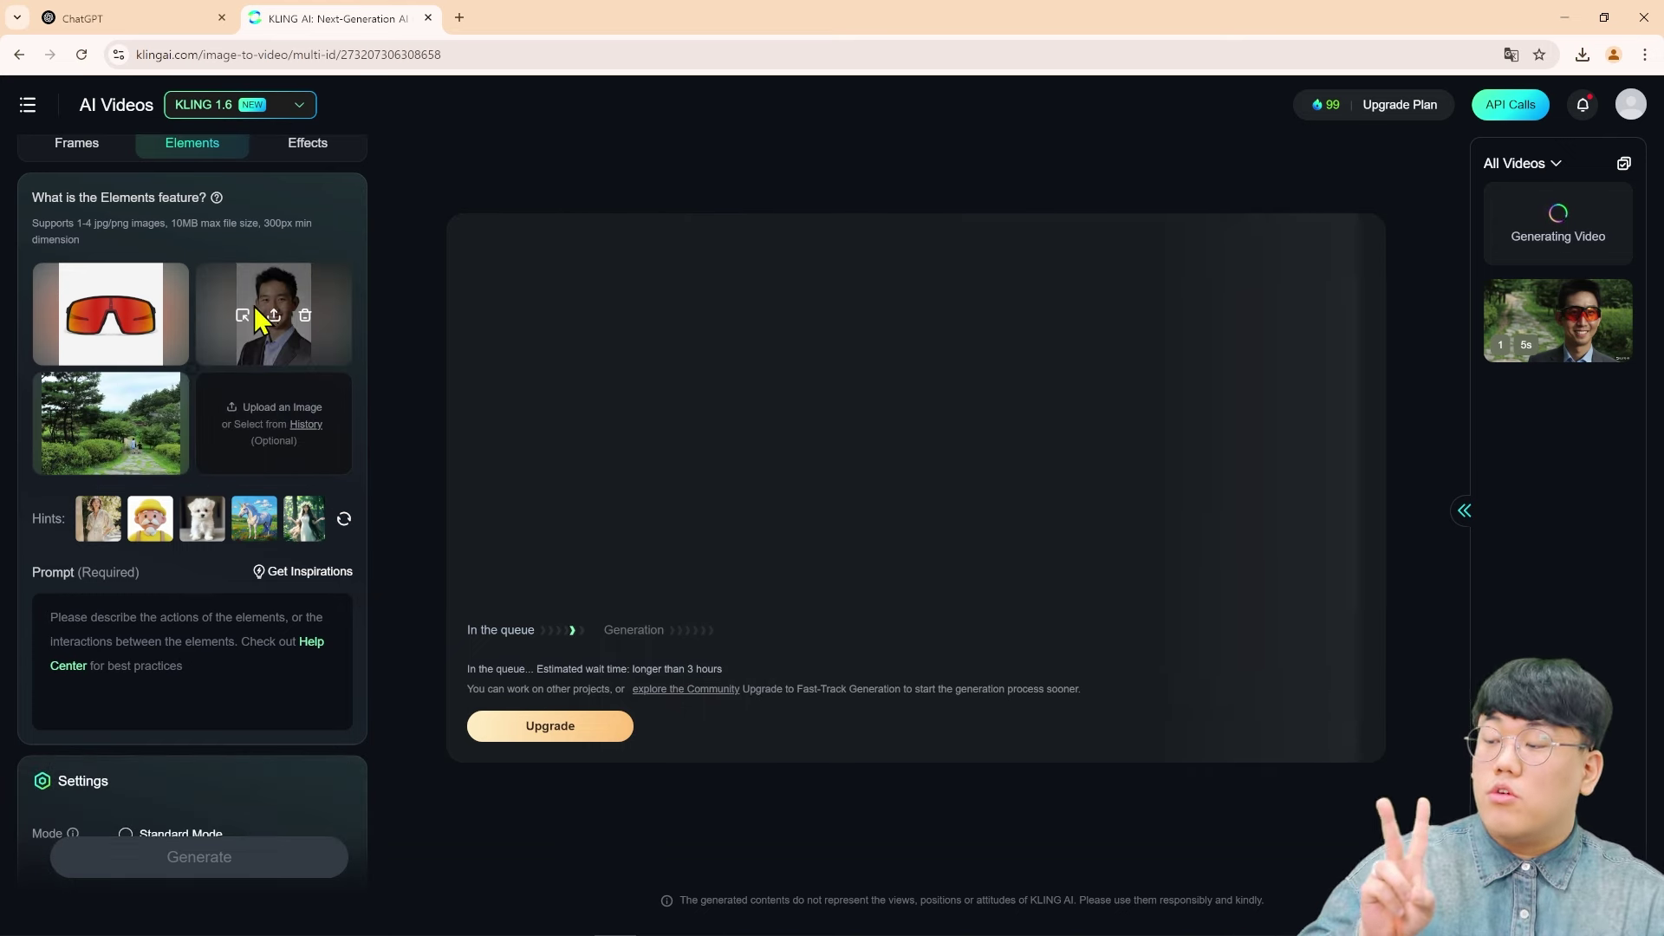
pyautogui.moveTo(122, 429)
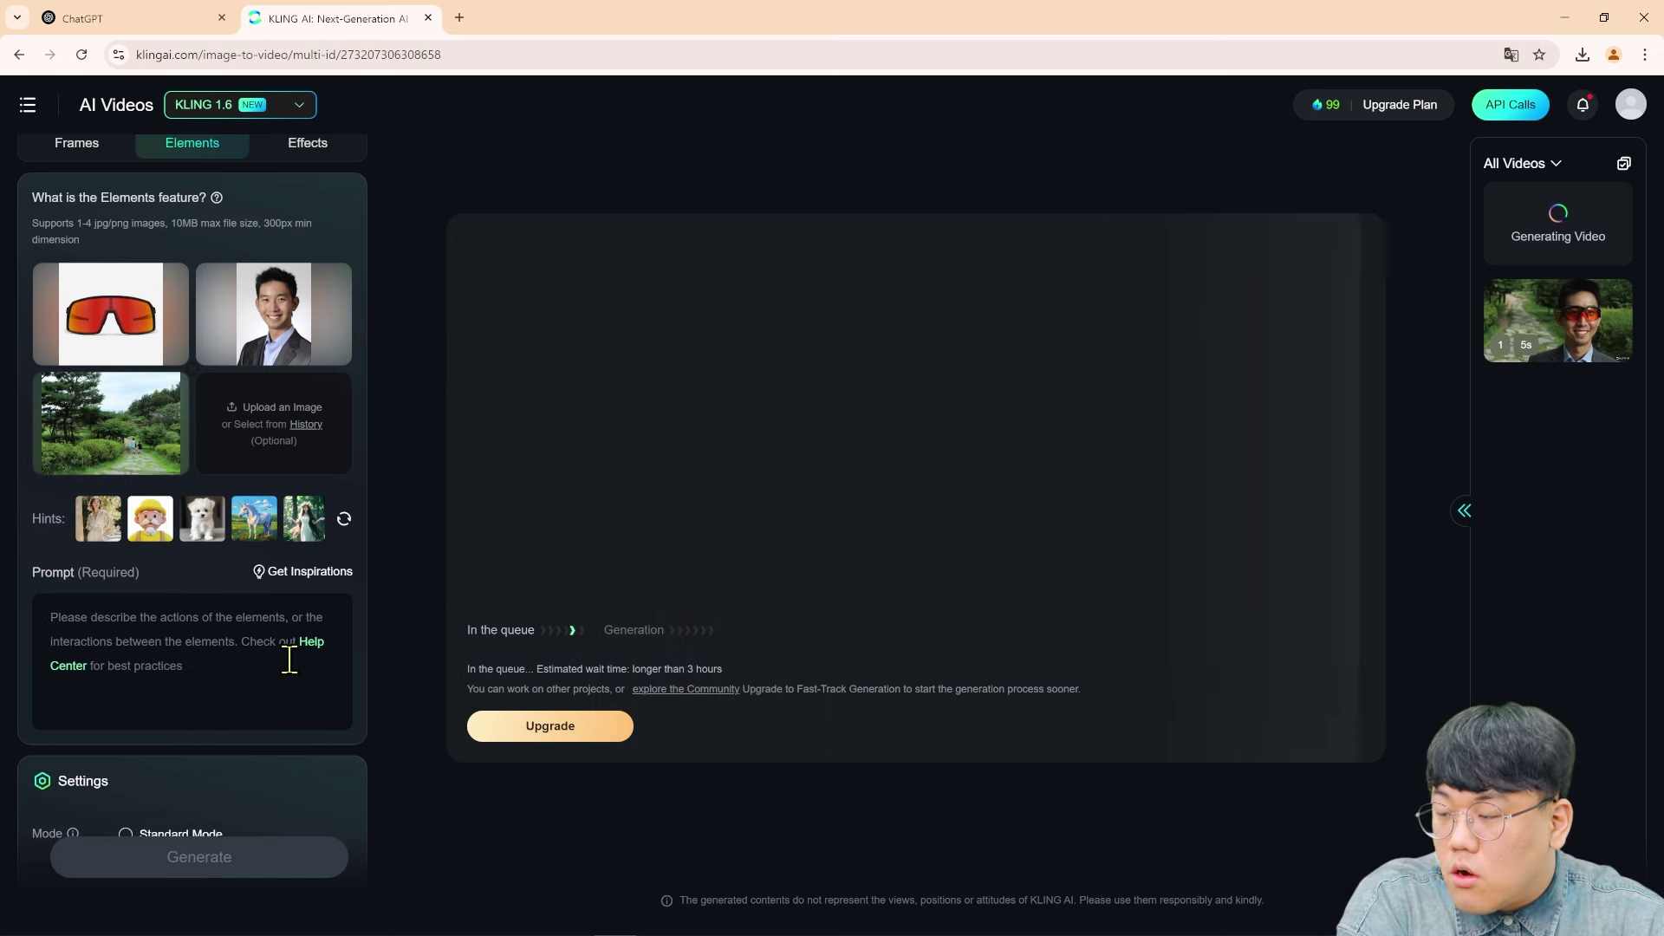
pyautogui.scroll(-5, 226, 754)
pyautogui.scroll(2, 231, 738)
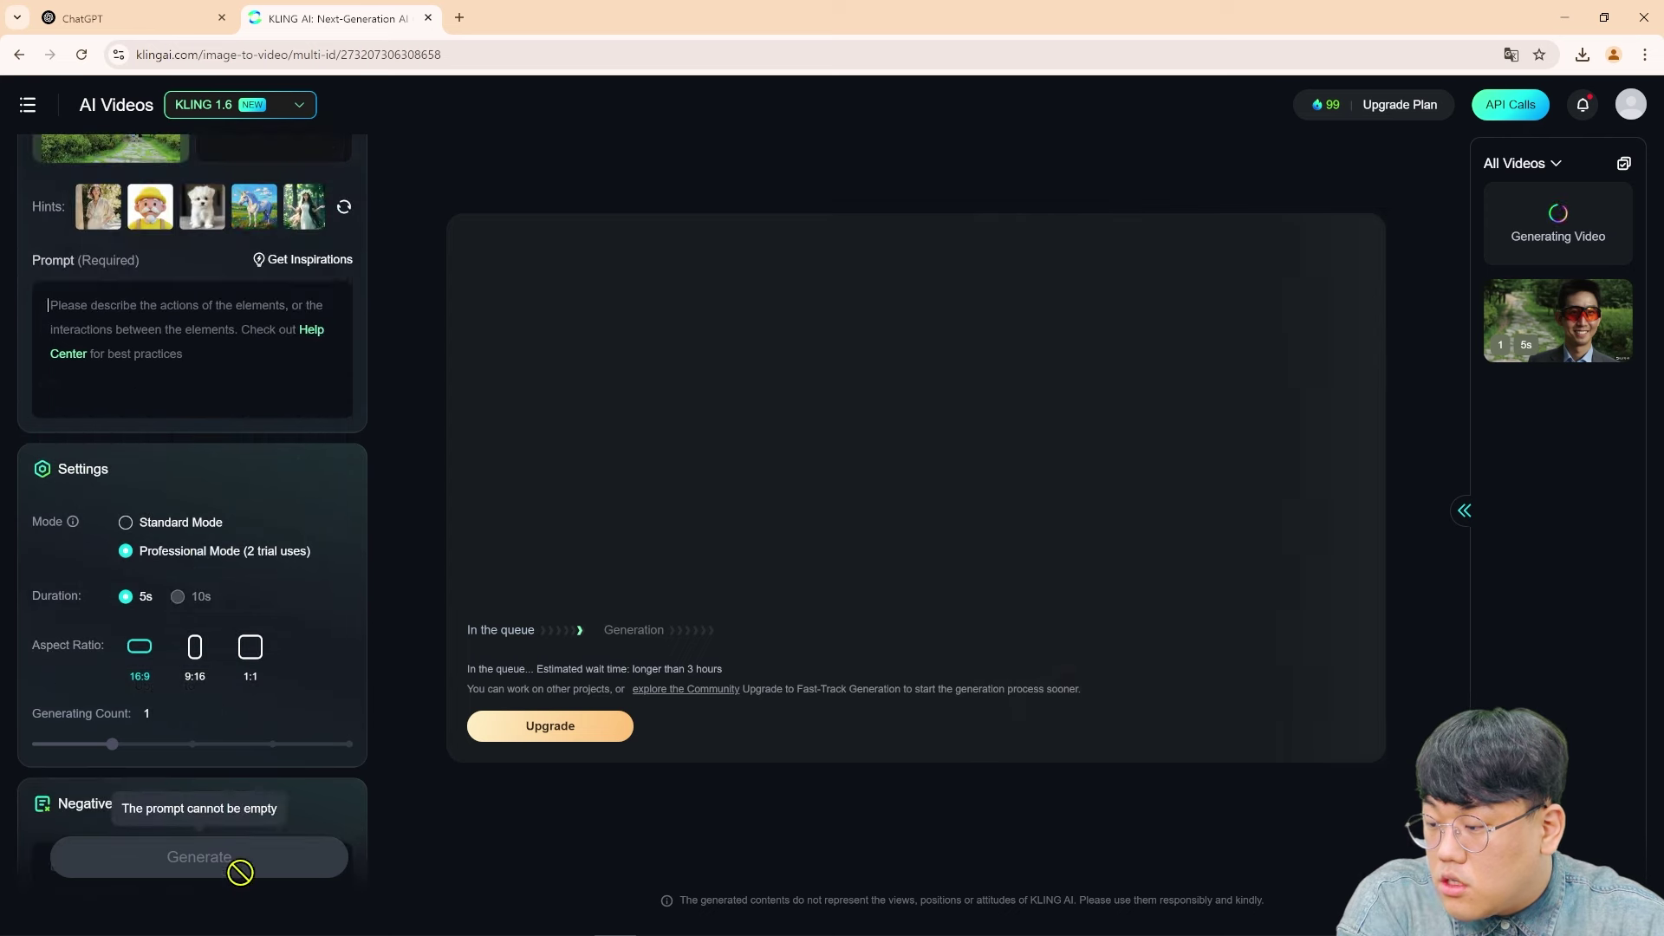
# Step: View the earlier sunglasses video and compare it with its three element images and its "A Korean man wearing sunglasses walking on a forest path." prompt
pyautogui.scroll(4, 246, 815)
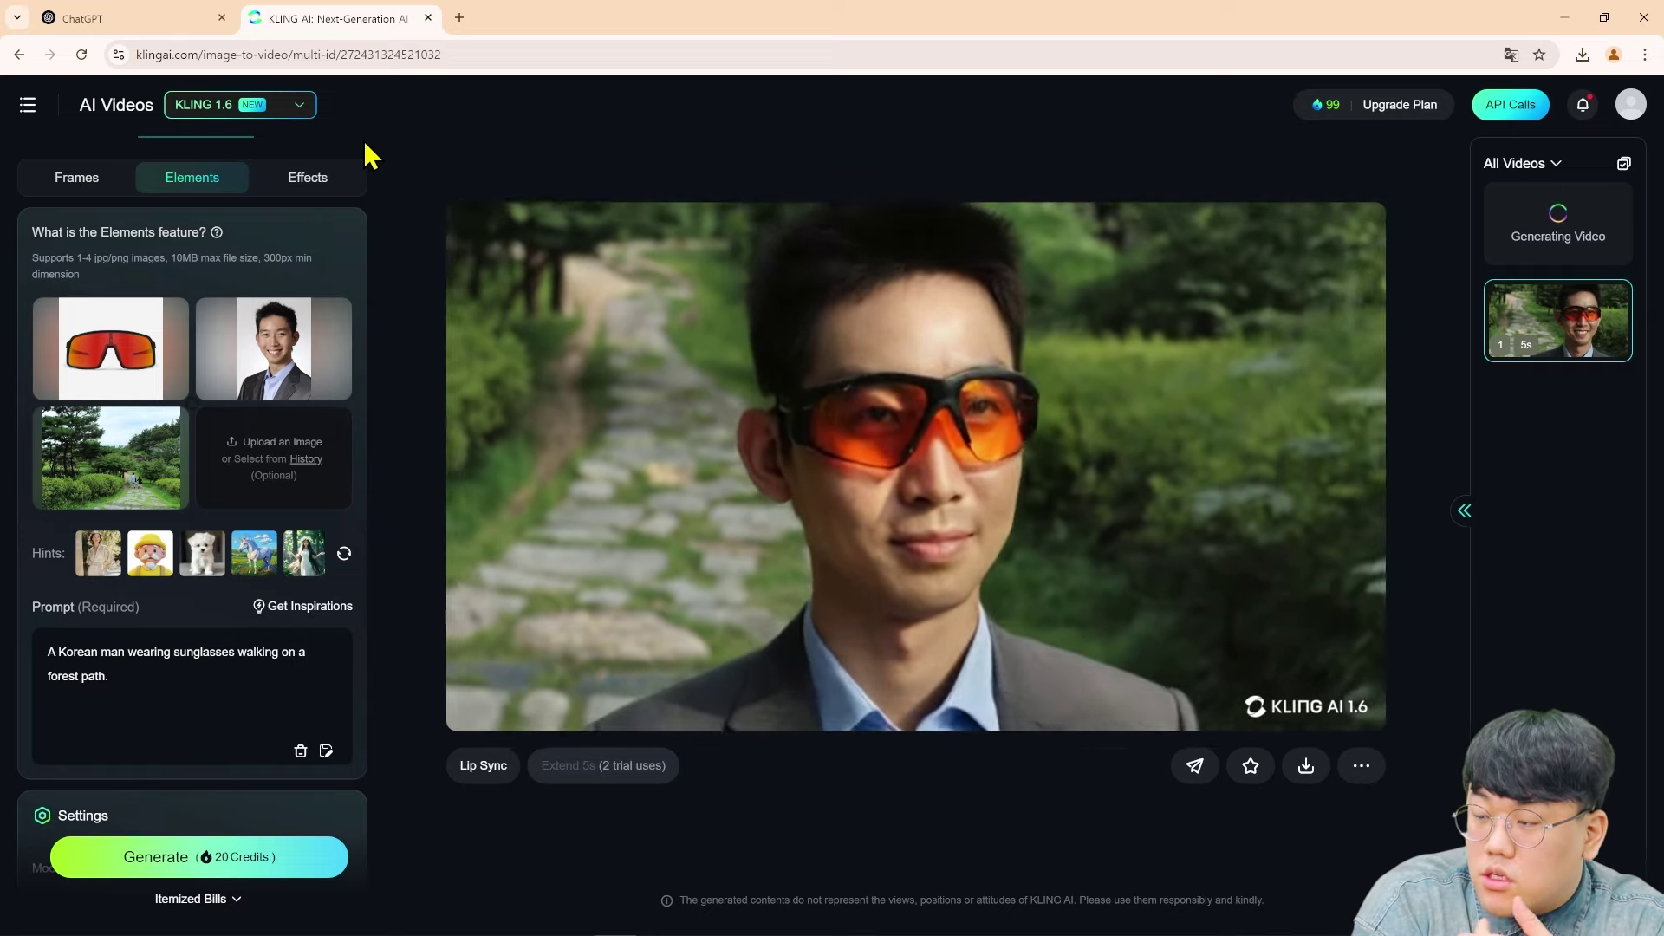
pyautogui.moveTo(301, 346)
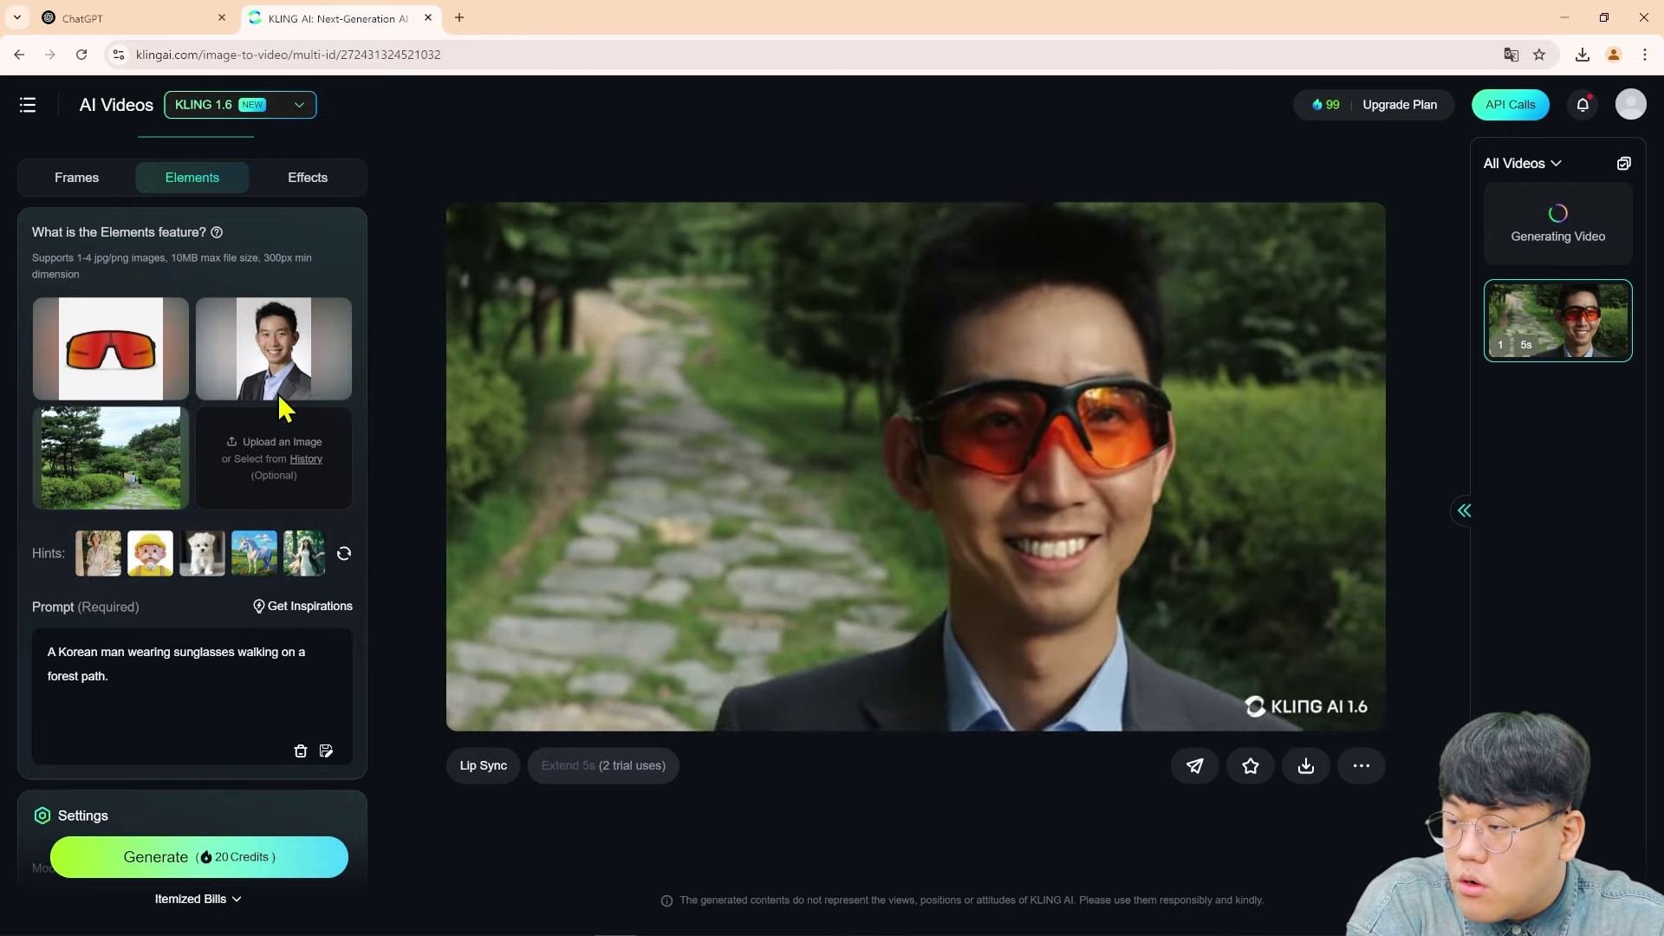
pyautogui.moveTo(242, 373)
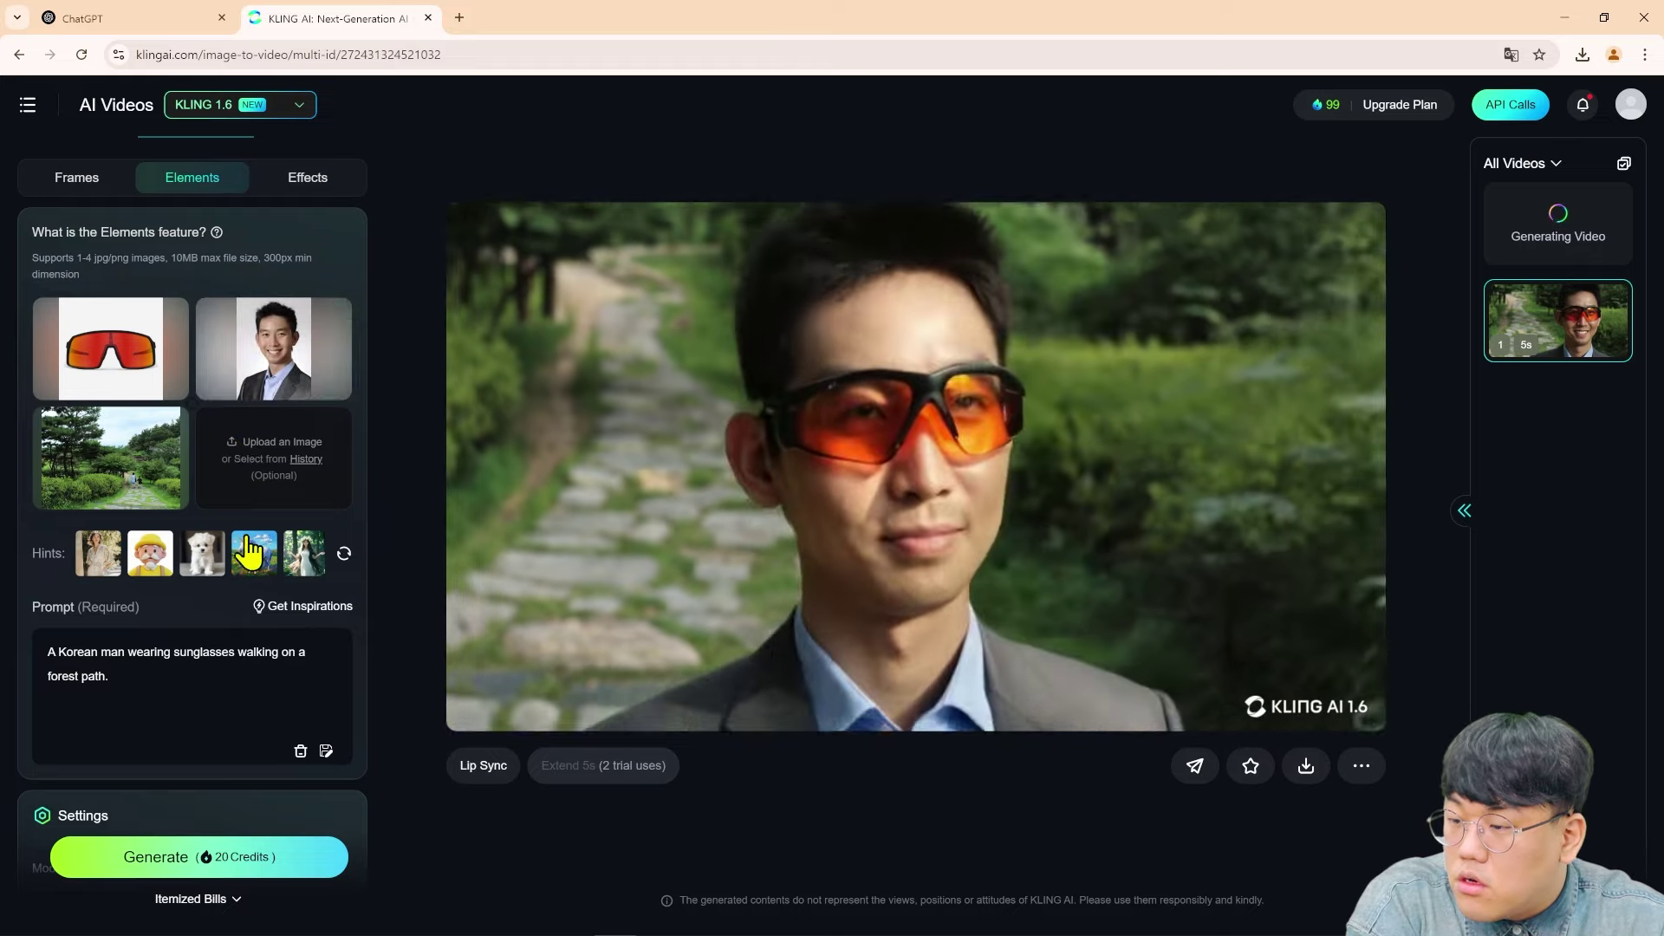
pyautogui.moveTo(100, 546)
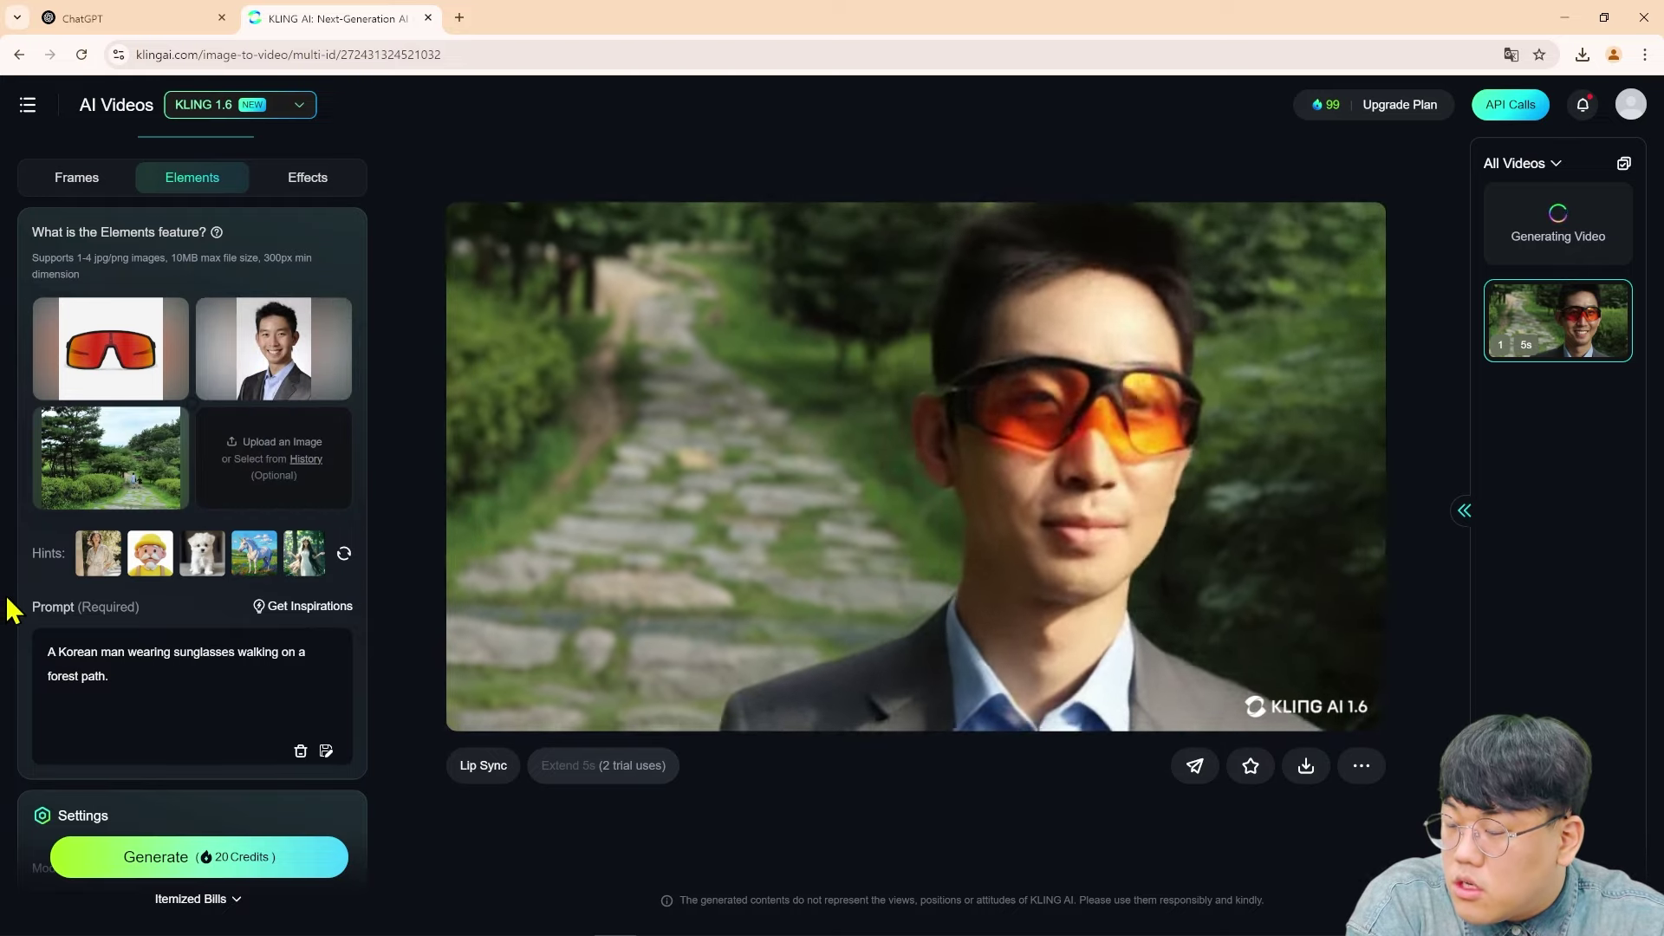